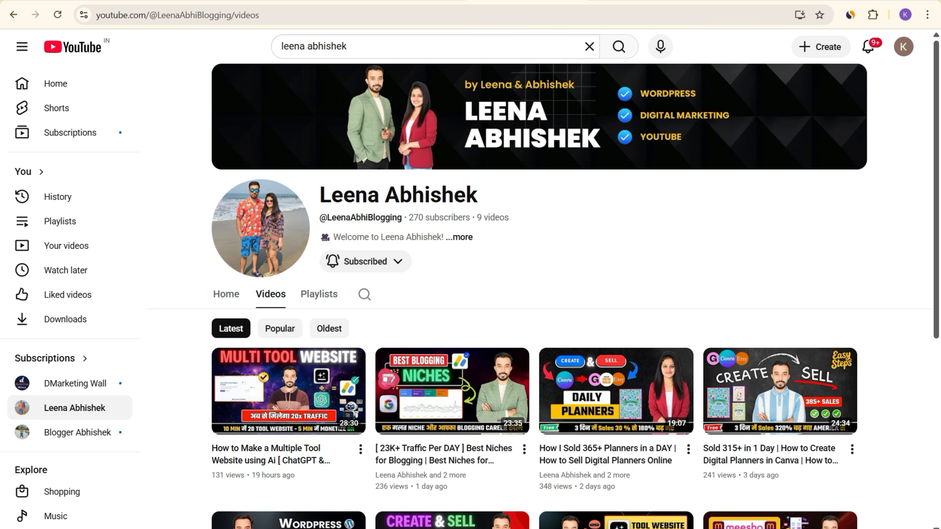
Look through the list of videos published on the channel page.
scroll(237, 397, "down", 6)
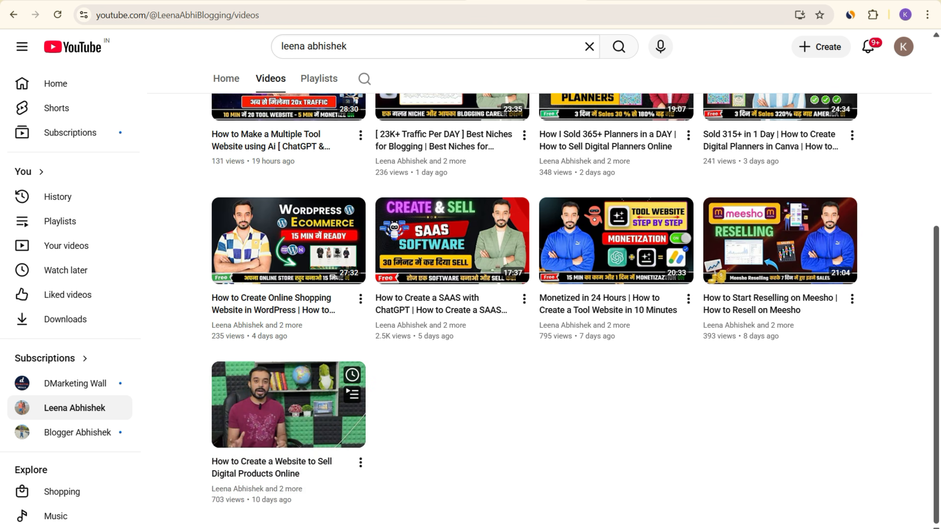
scroll(237, 397, "up", 8)
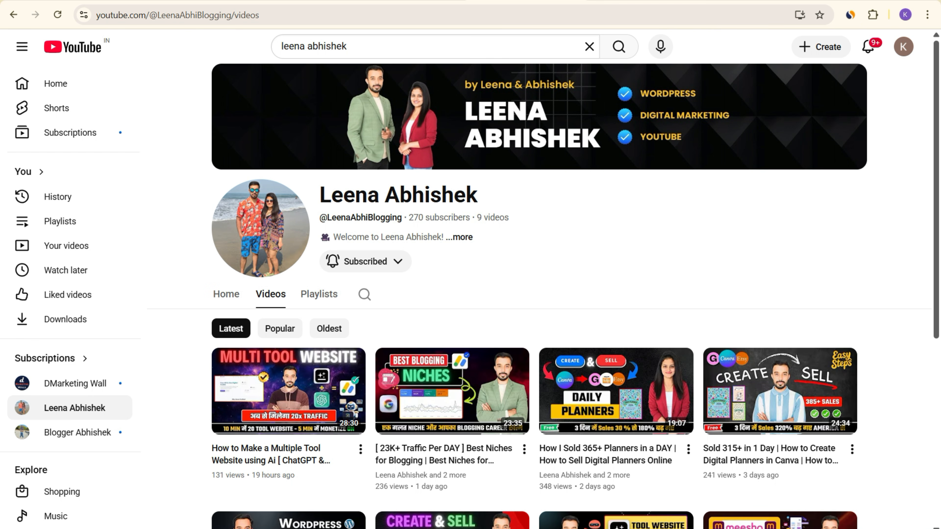
scroll(288, 405, "down", 8)
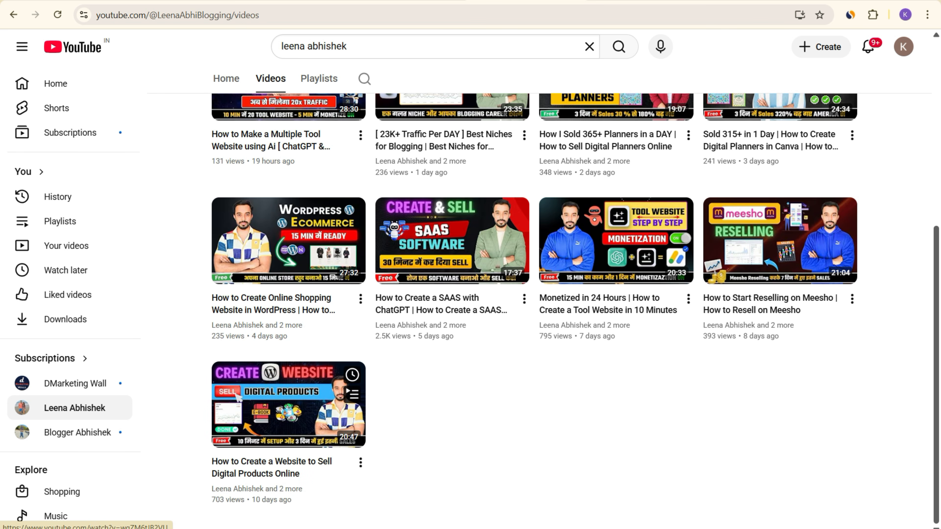
scroll(288, 405, "up", 8)
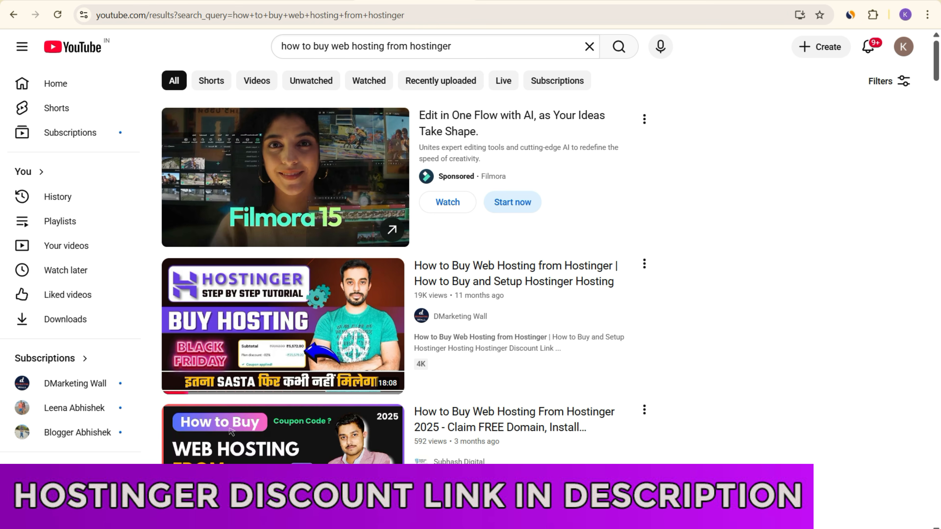
Switch to Discount.txt in Notepad and highlight the Discount Link 1 URL, minimizing the file when done.
key("alt+Tab")
left_click(572, 120)
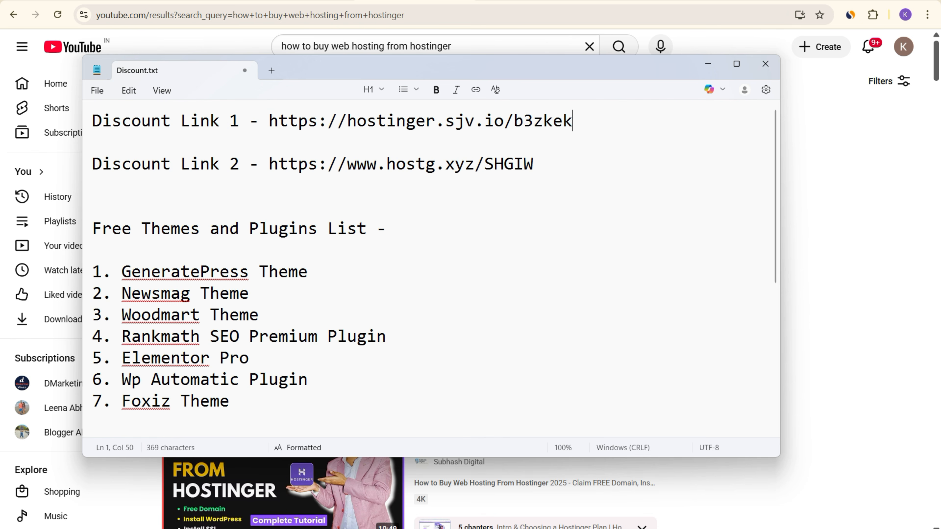
left_click_drag(572, 120, 269, 120)
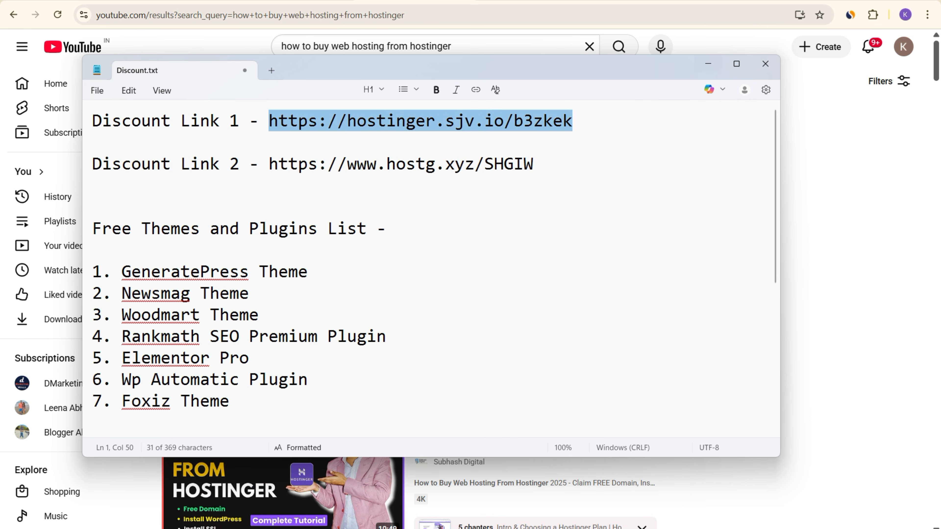
left_click(708, 63)
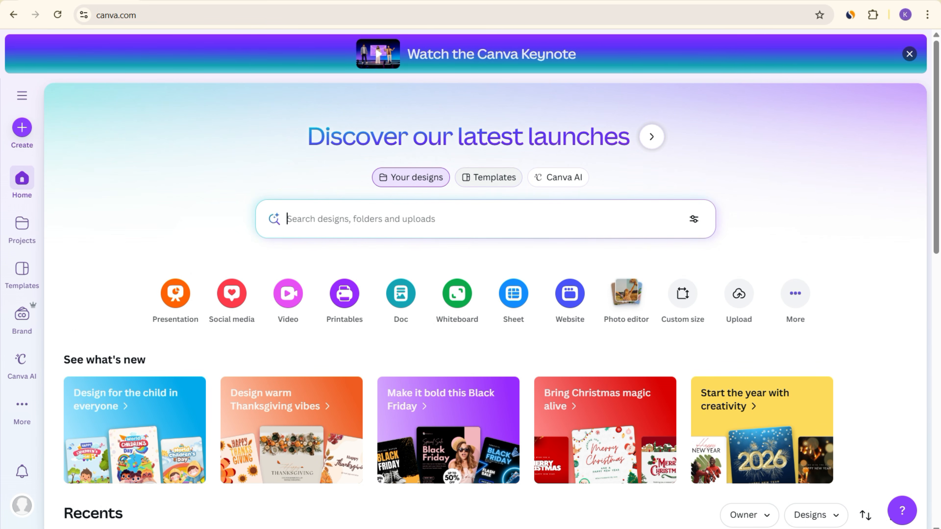
Switch Canva's home page search to templates and show the Facebook Post template category.
left_click(489, 177)
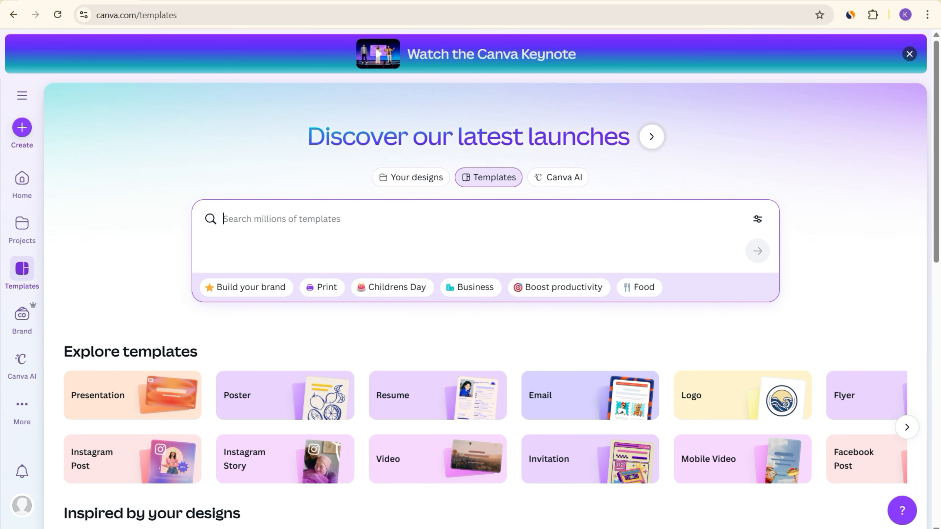
left_click(907, 428)
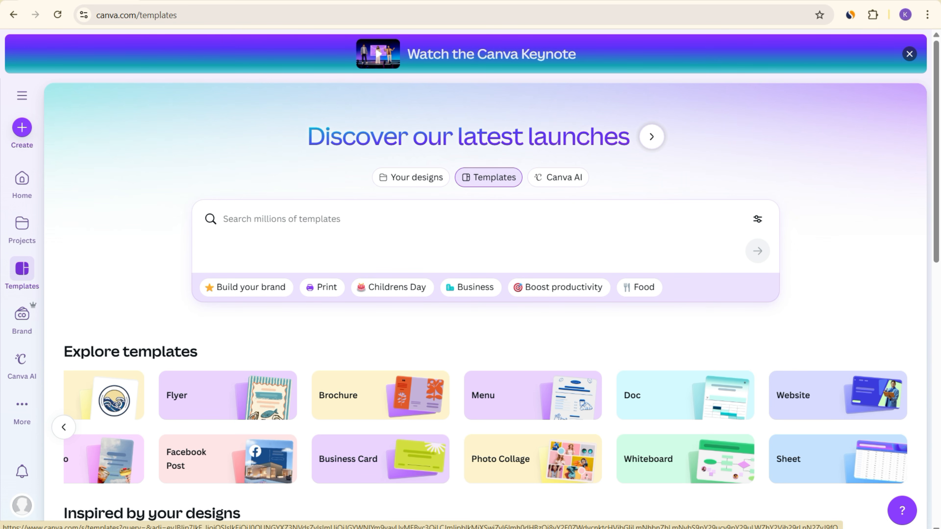
left_click(227, 459)
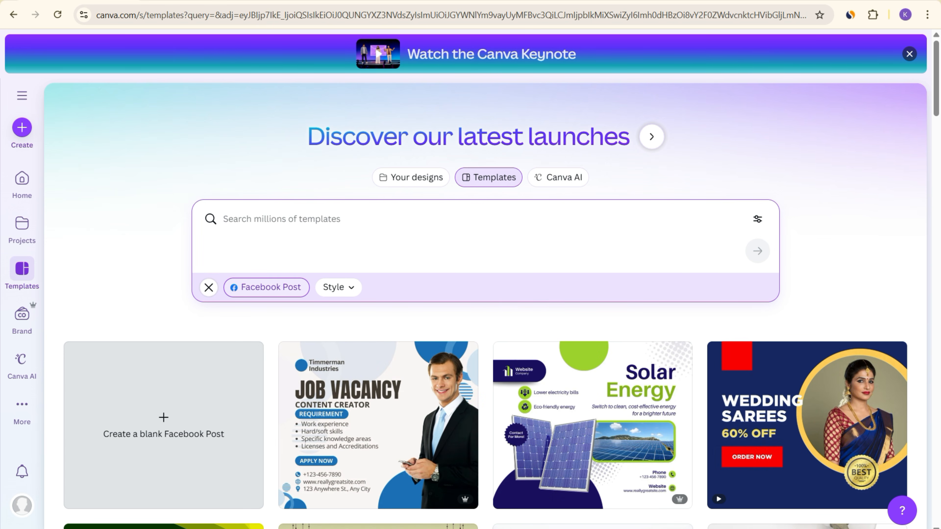
Browse the Facebook Post templates to examine the range of available hiring, webinar, greeting and business designs.
scroll(408, 389, "down", 4)
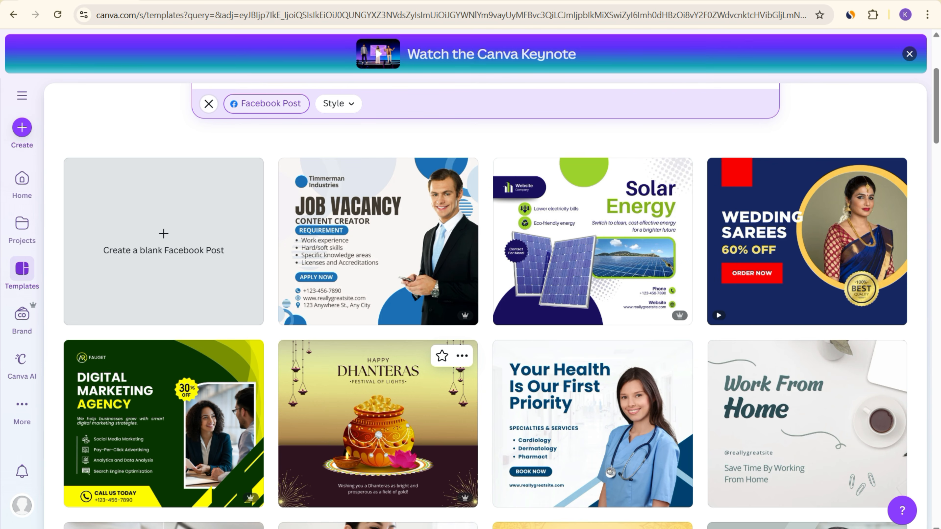
scroll(452, 389, "down", 7)
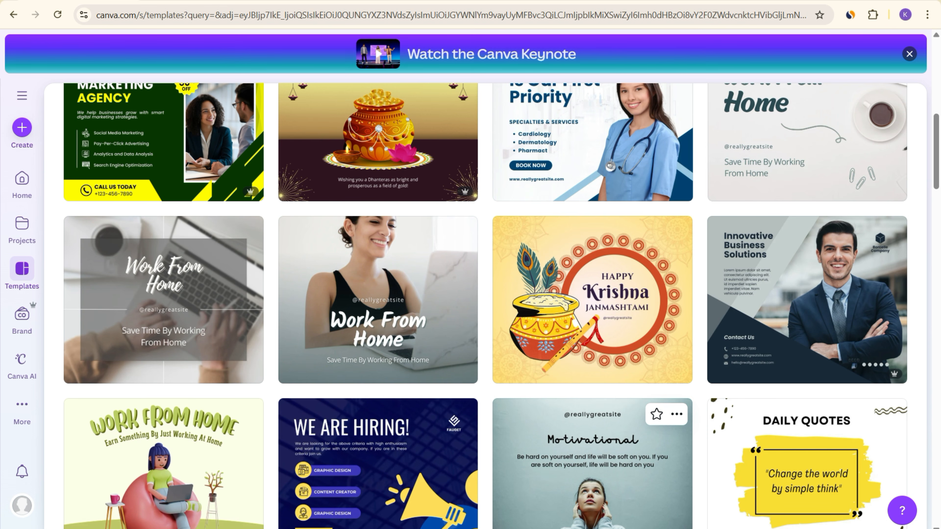
scroll(422, 282, "down", 10)
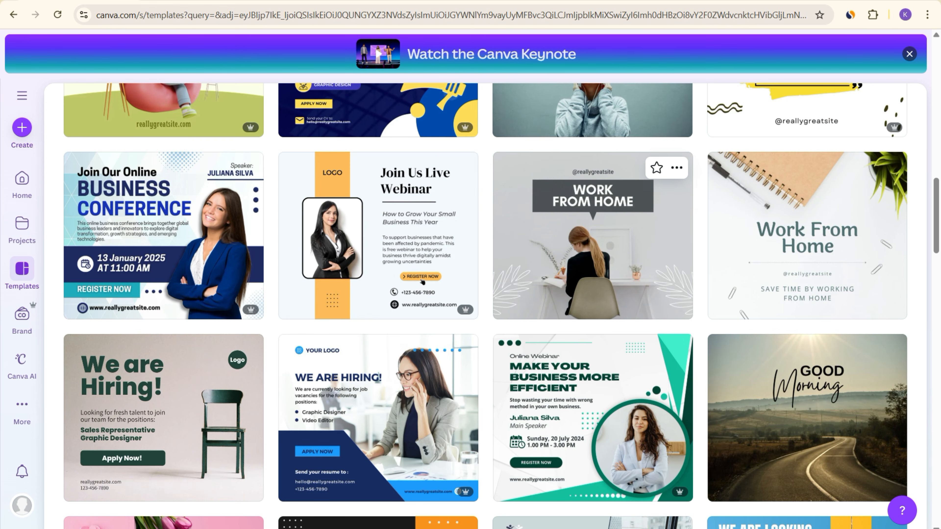
scroll(592, 371, "down", 11)
scroll(592, 371, "up", 7)
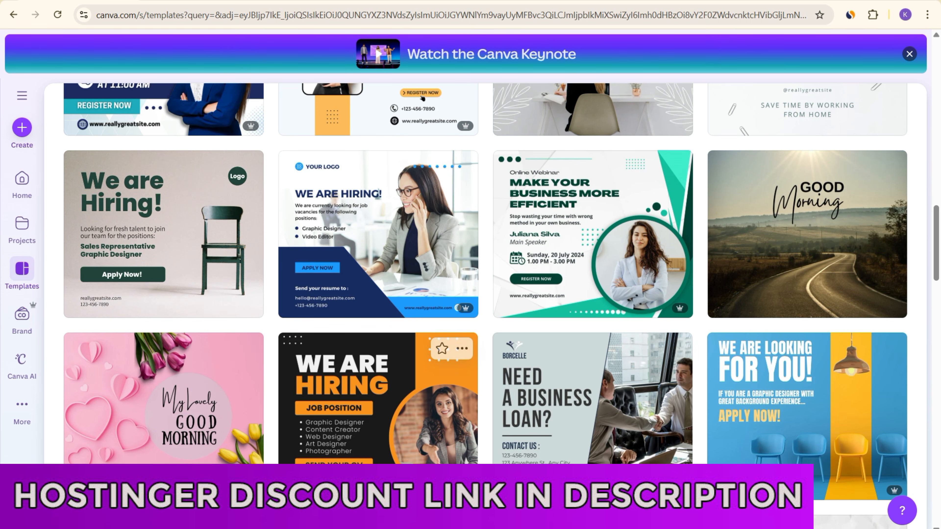
scroll(422, 97, "down", 3)
scroll(423, 84, "up", 2)
scroll(423, 84, "up", 2)
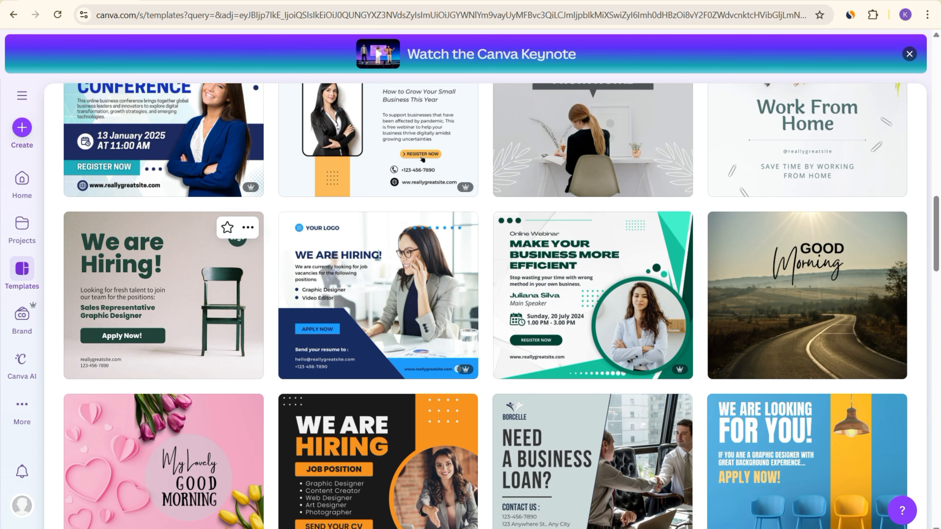
scroll(237, 167, "down", 5)
scroll(592, 167, "down", 5)
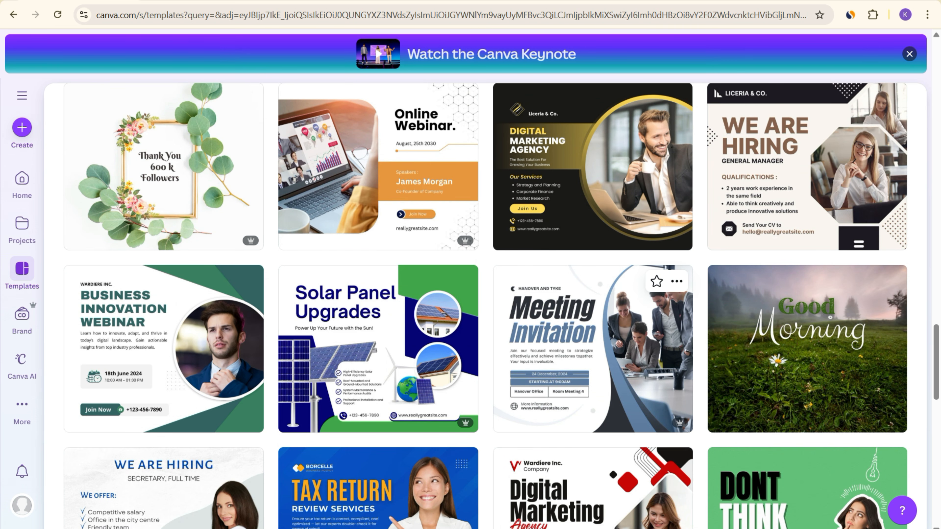
scroll(593, 296, "down", 5)
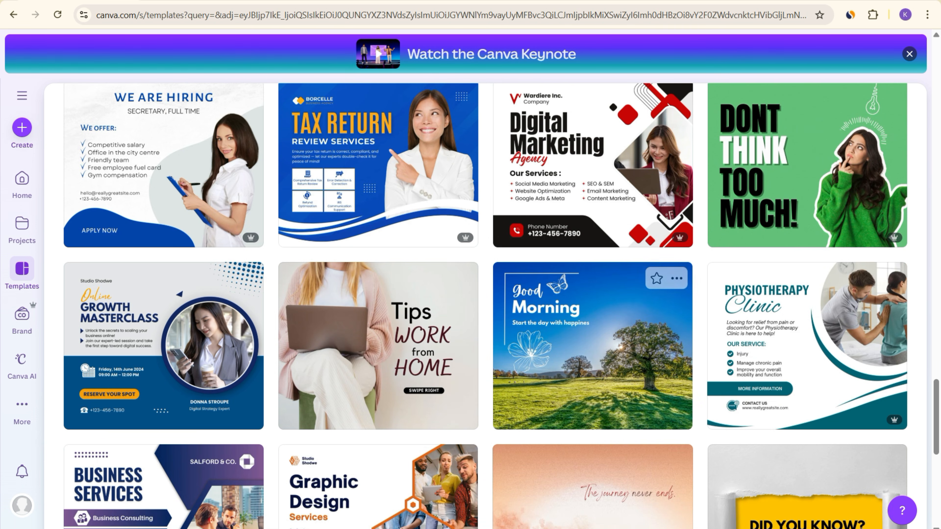
scroll(592, 297, "up", 6)
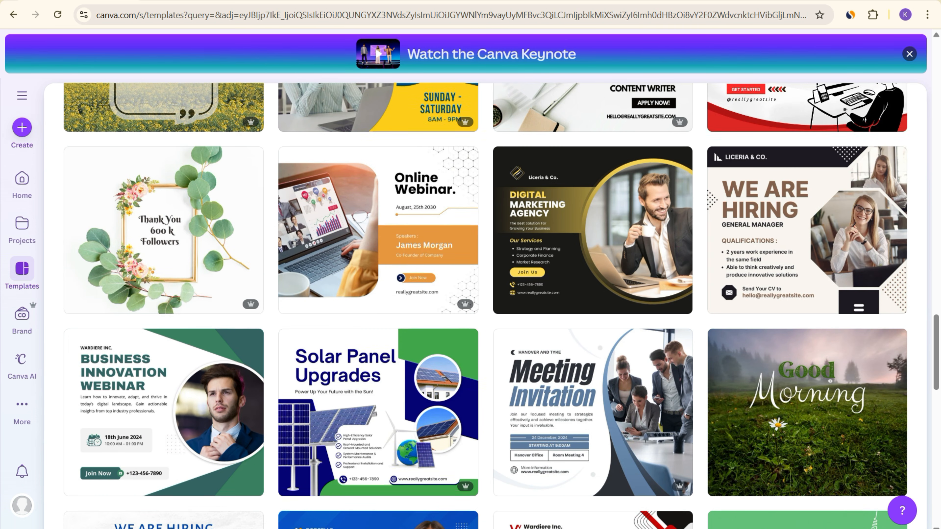
scroll(593, 297, "up", 6)
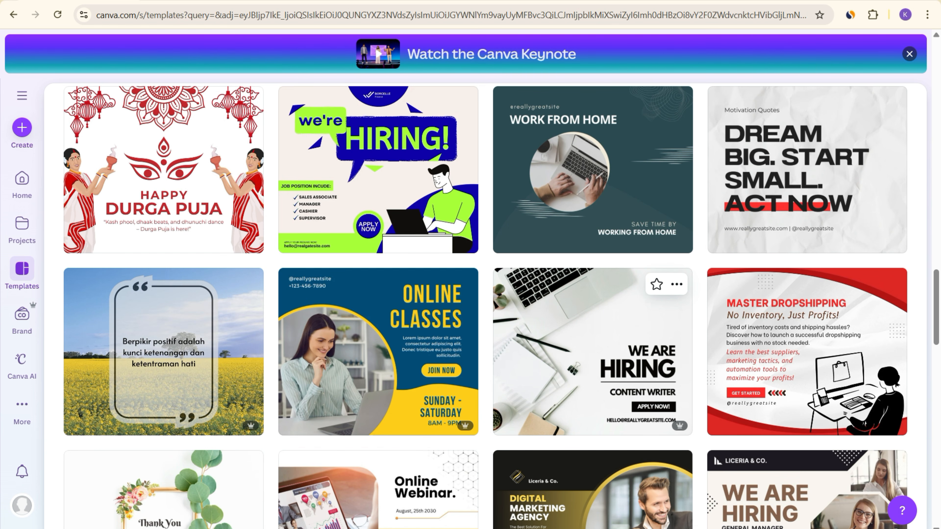
scroll(593, 353, "up", 10)
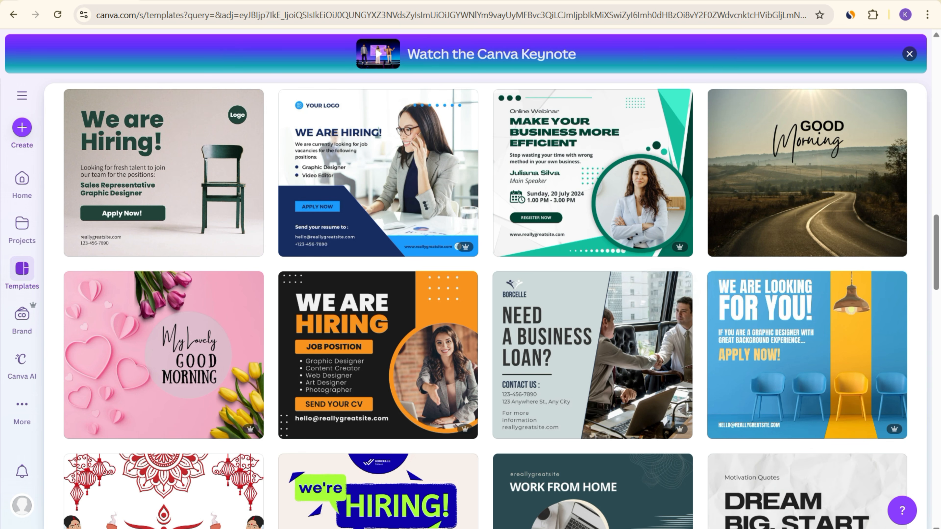
scroll(422, 221, "up", 5)
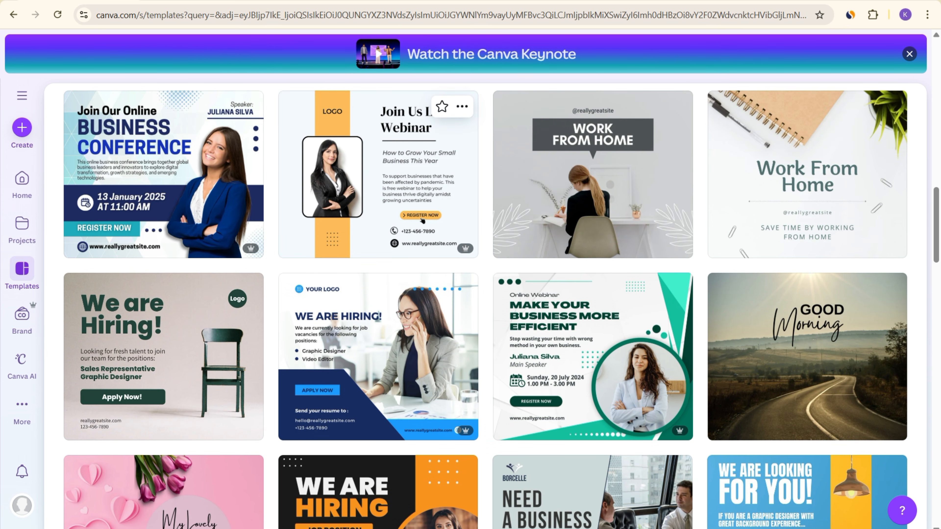
scroll(422, 221, "up", 13)
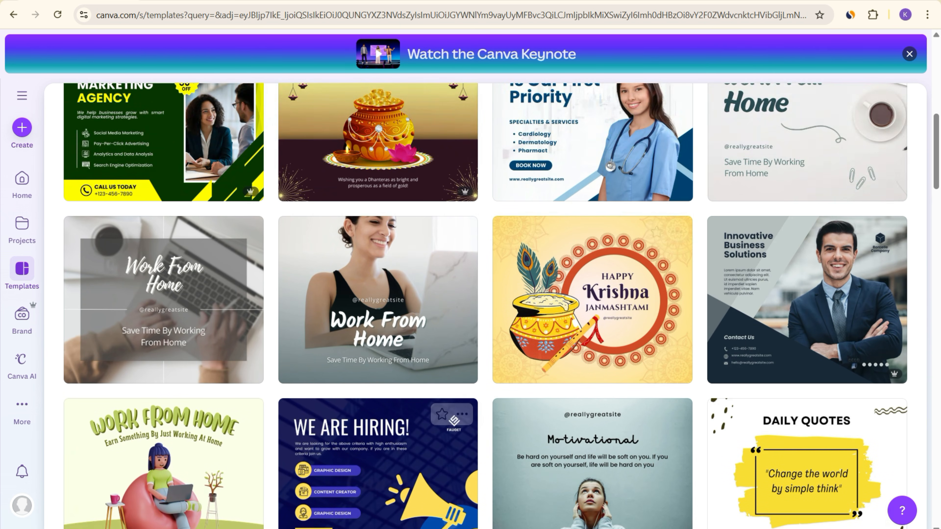
scroll(593, 260, "up", 3)
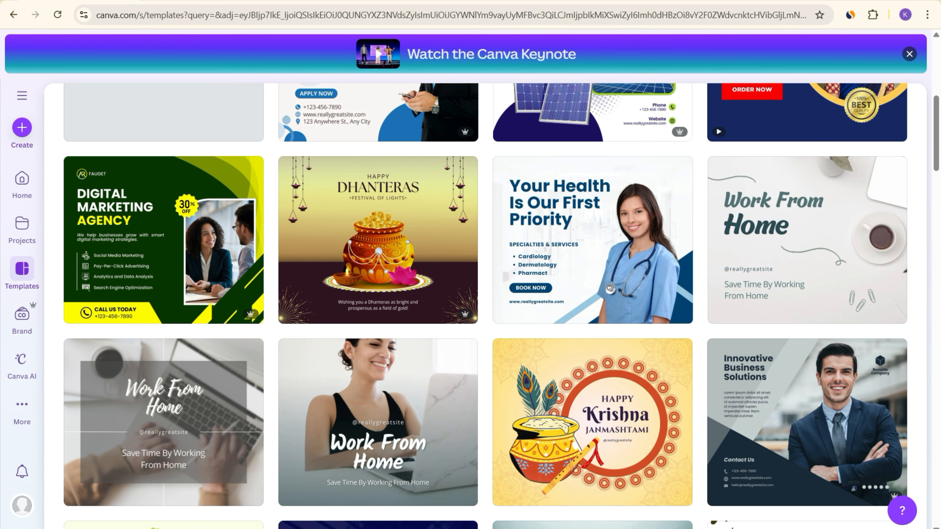
scroll(378, 241, "up", 2)
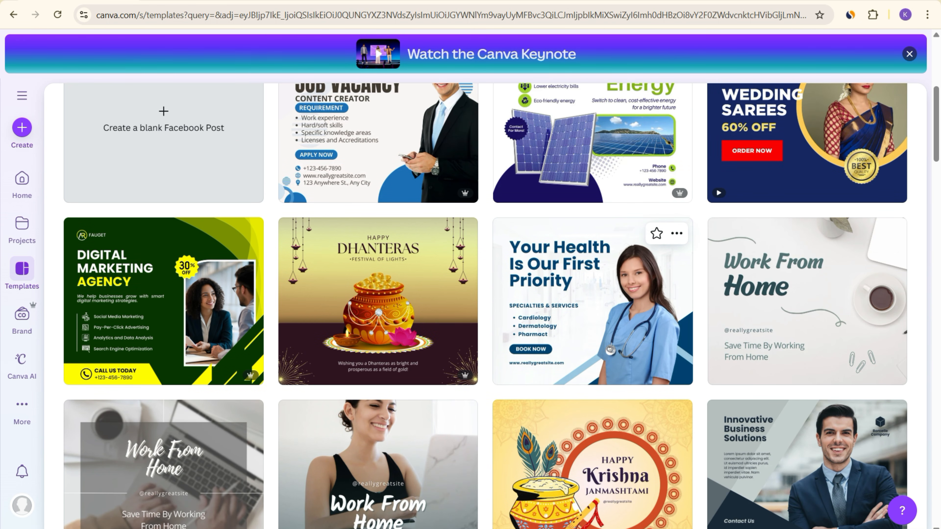
scroll(592, 334, "up", 2)
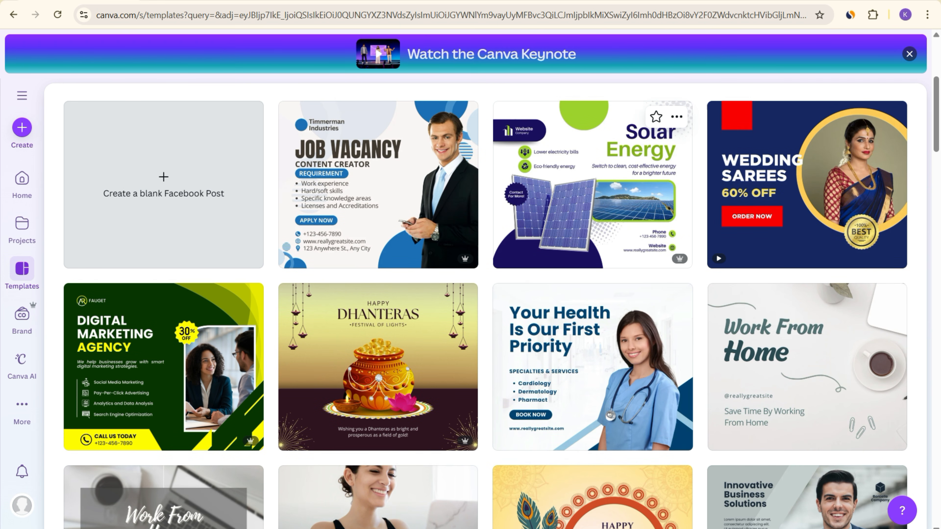
scroll(593, 178, "up", 2)
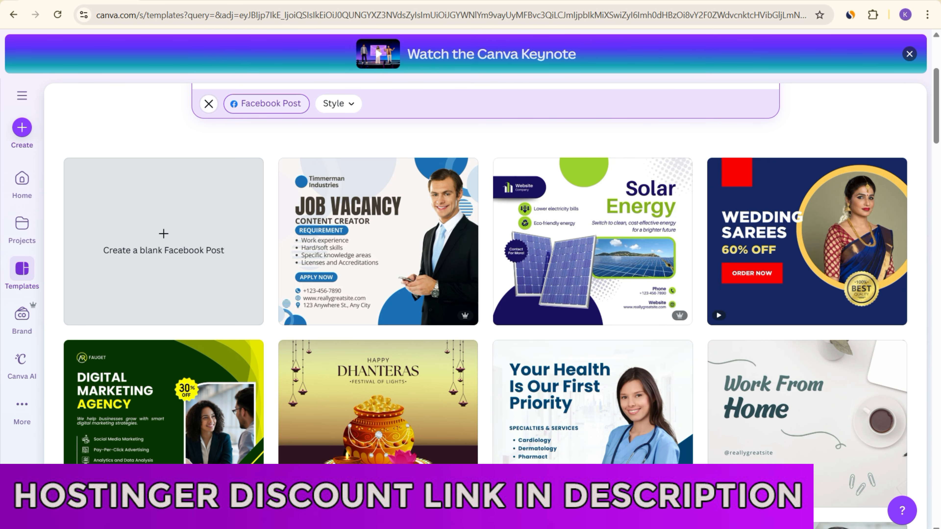
Find the black and gold Liceria & Co. Digital Marketing Agency template among the Facebook posts and open its preview.
scroll(407, 300, "down", 2)
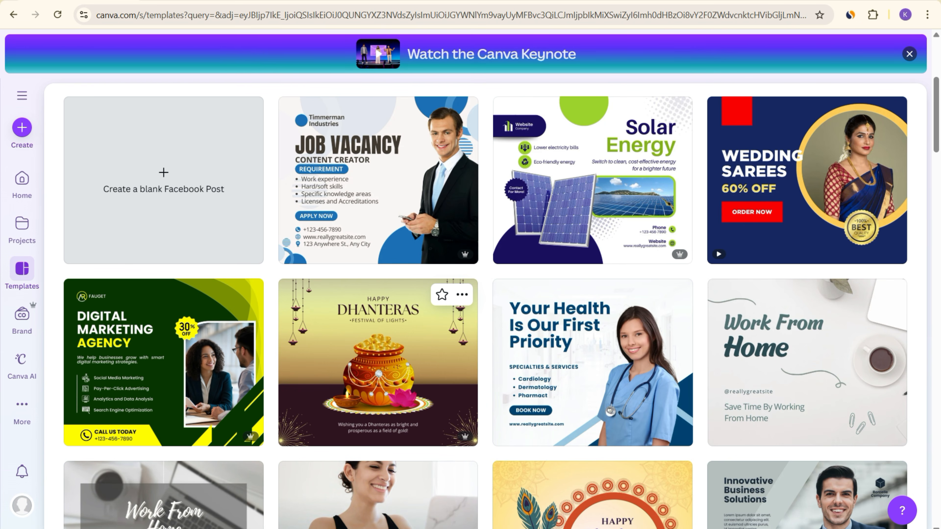
scroll(452, 297, "down", 5)
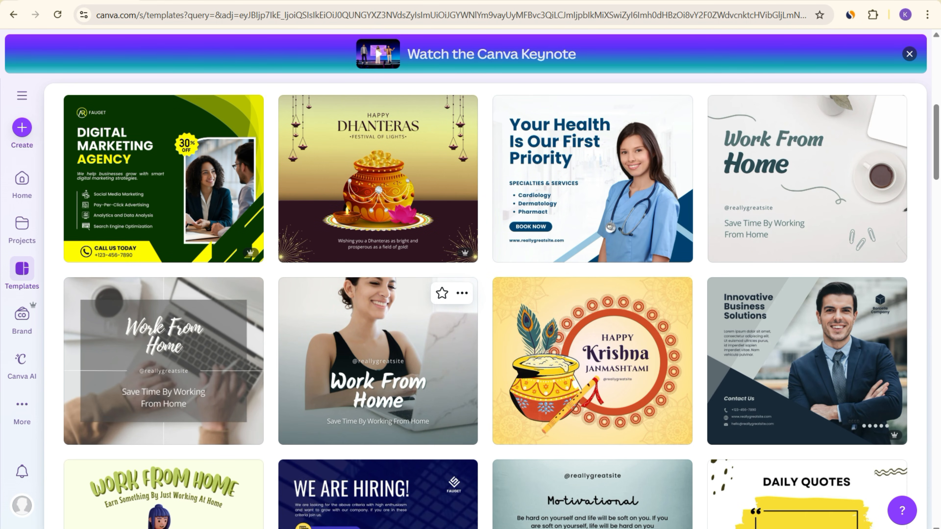
scroll(378, 333, "down", 8)
scroll(163, 300, "up", 11)
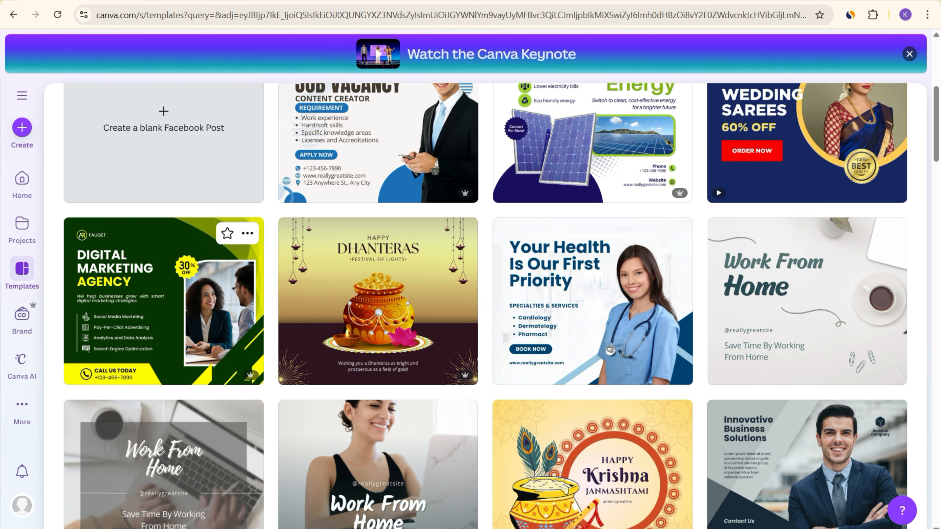
scroll(185, 297, "down", 10)
scroll(186, 296, "up", 11)
scroll(370, 241, "down", 4)
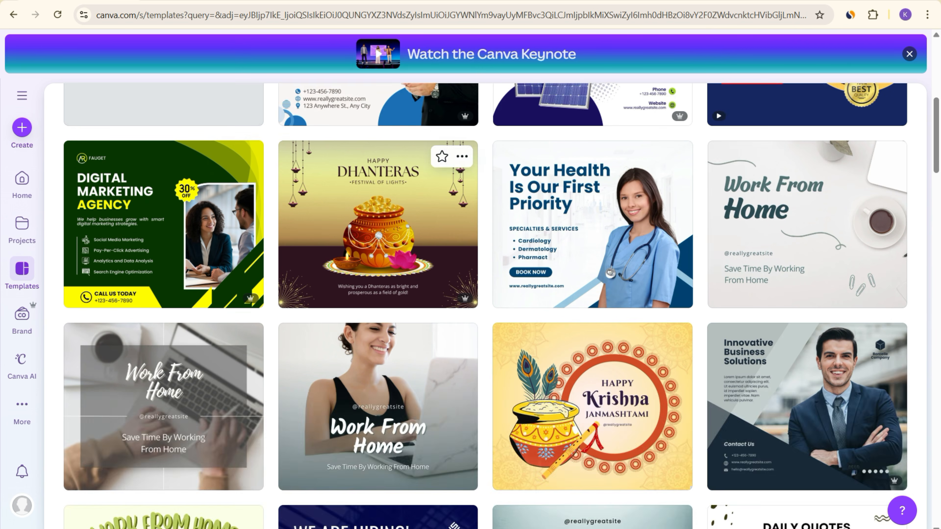
scroll(378, 289, "down", 18)
scroll(378, 289, "up", 2)
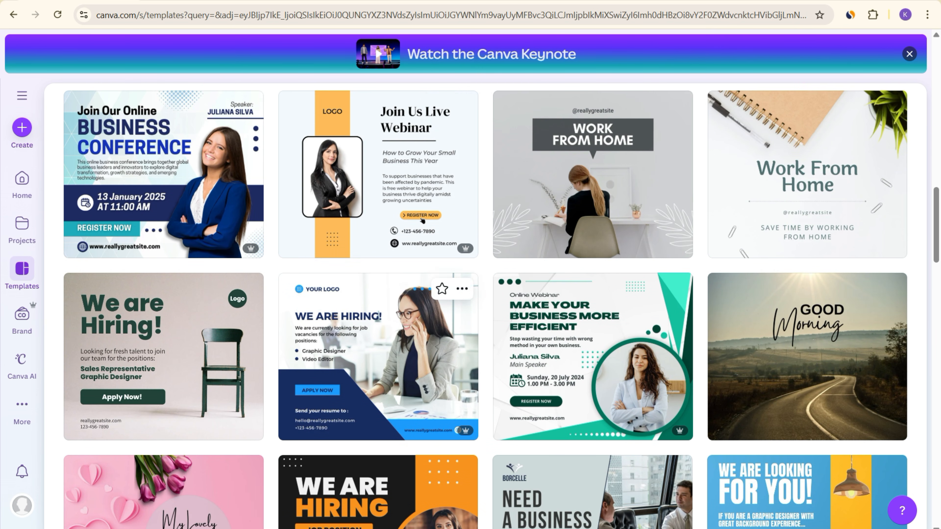
scroll(378, 289, "down", 6)
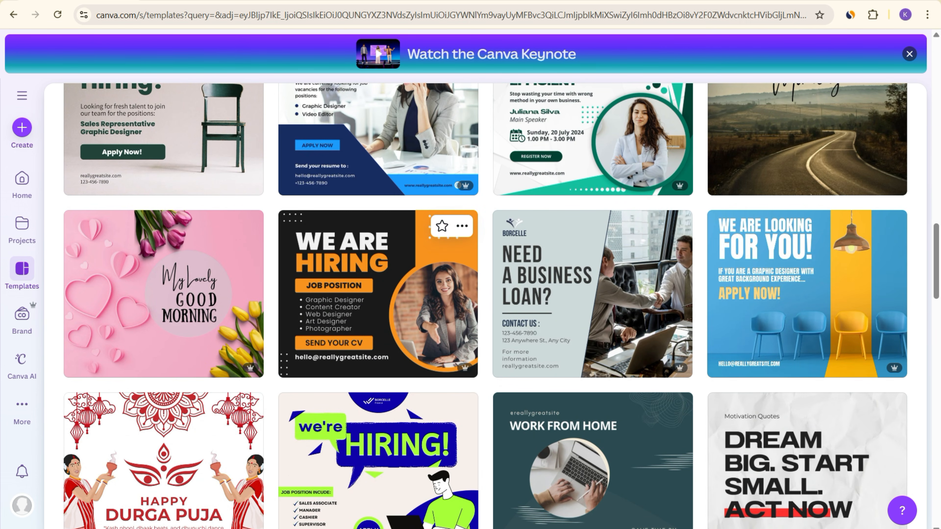
scroll(378, 293, "down", 8)
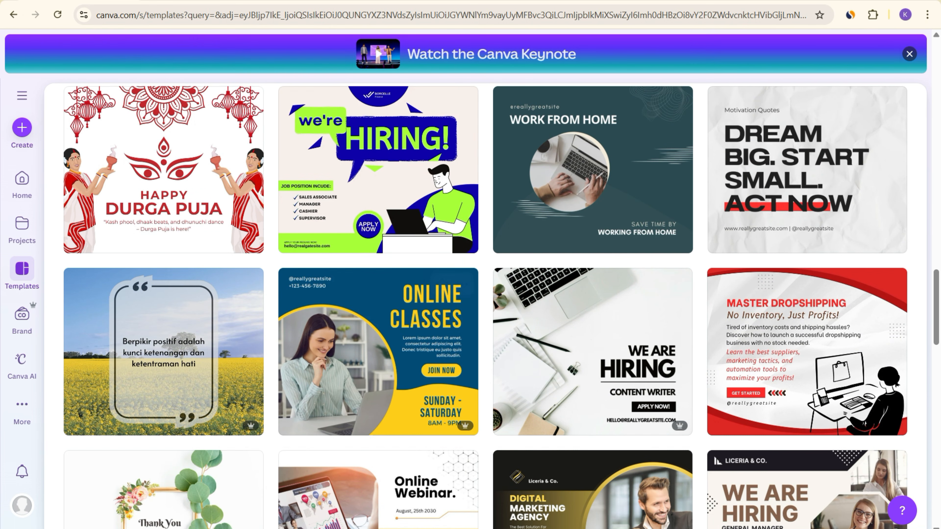
scroll(378, 292, "down", 6)
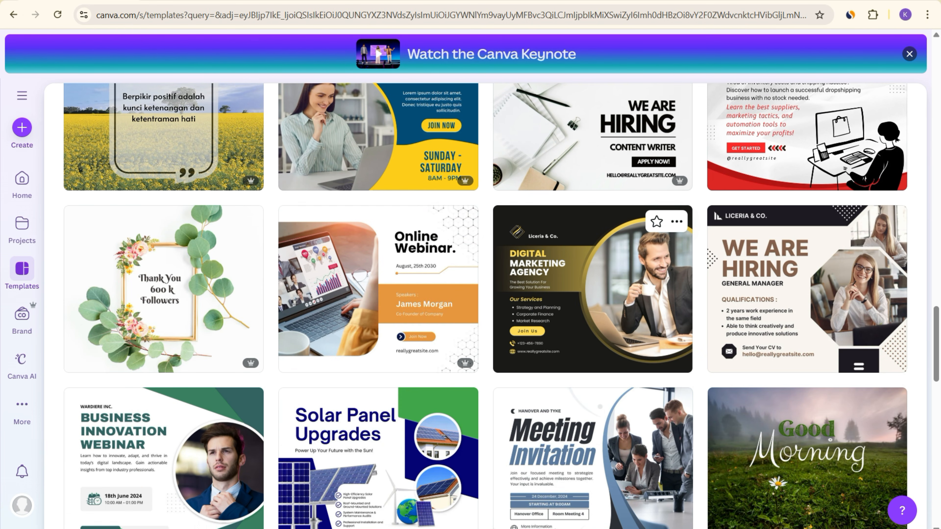
left_click(593, 289)
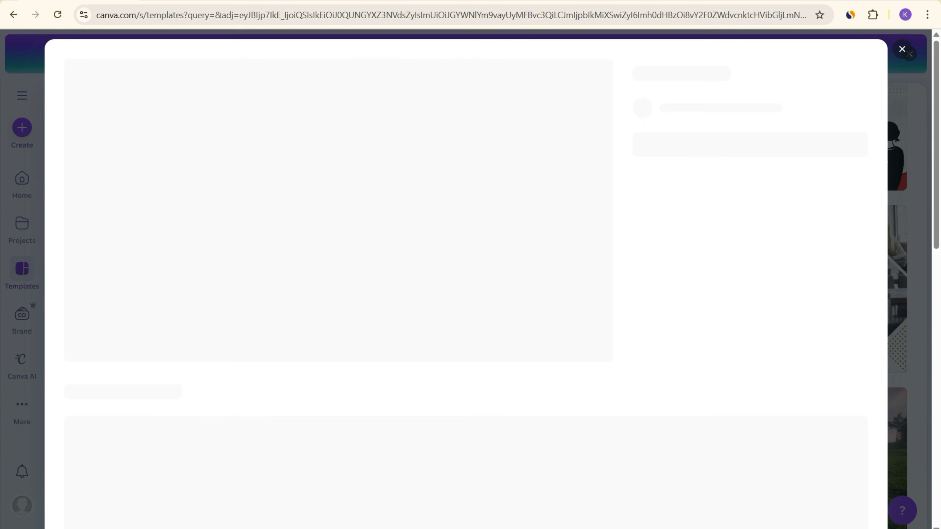
Open the Liceria & Co. Digital Marketing Agency template as an editable Facebook Post design.
left_click(720, 207)
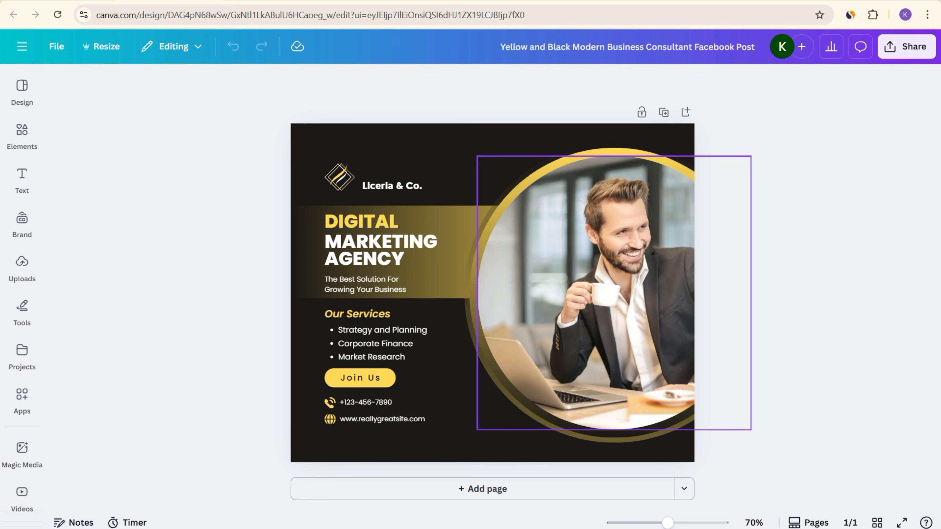
left_click(614, 150)
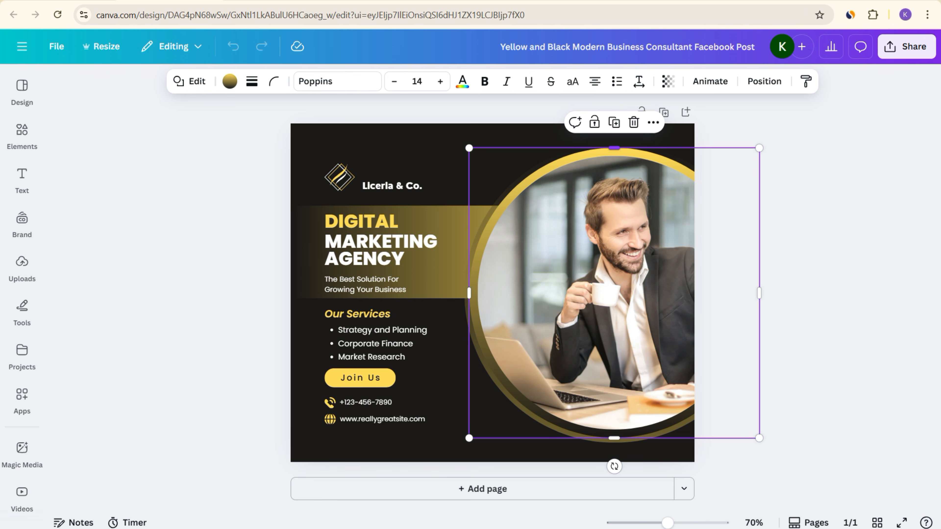
key("Escape")
Delete the photo of the man with the laptop while keeping its circular frame.
left_click(585, 293)
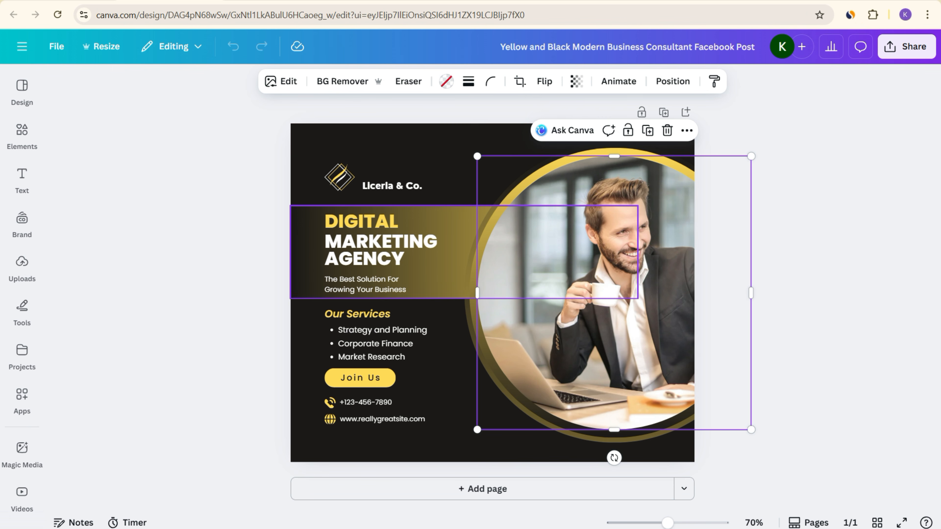
left_click(667, 130)
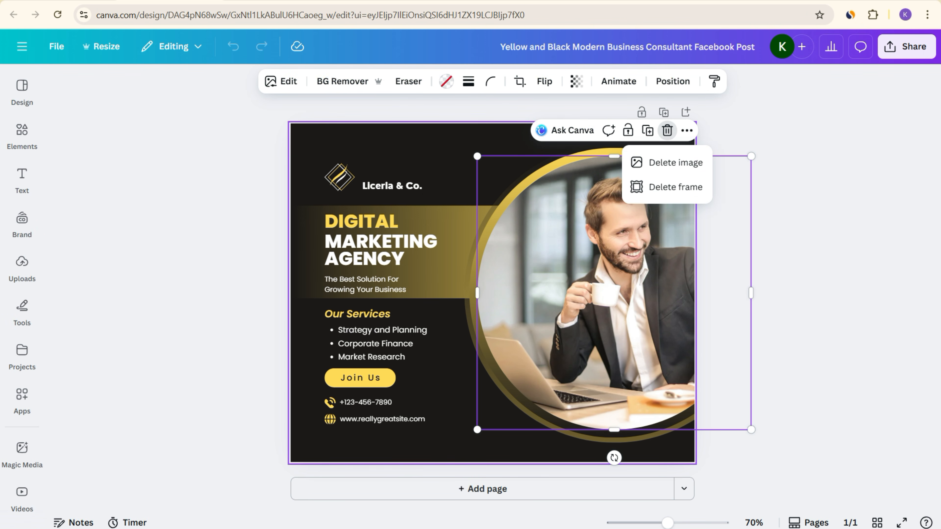
left_click(456, 148)
left_click(614, 293)
left_click(667, 130)
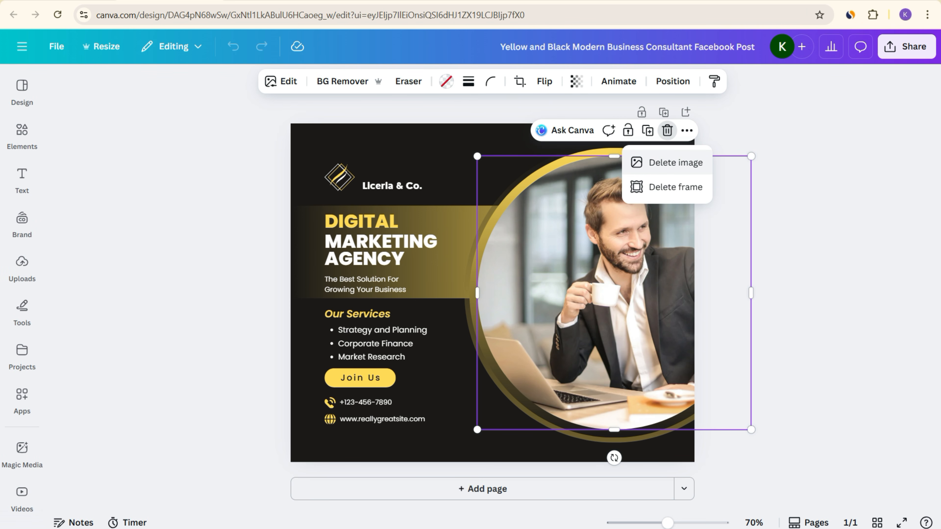
left_click(675, 163)
key("Escape")
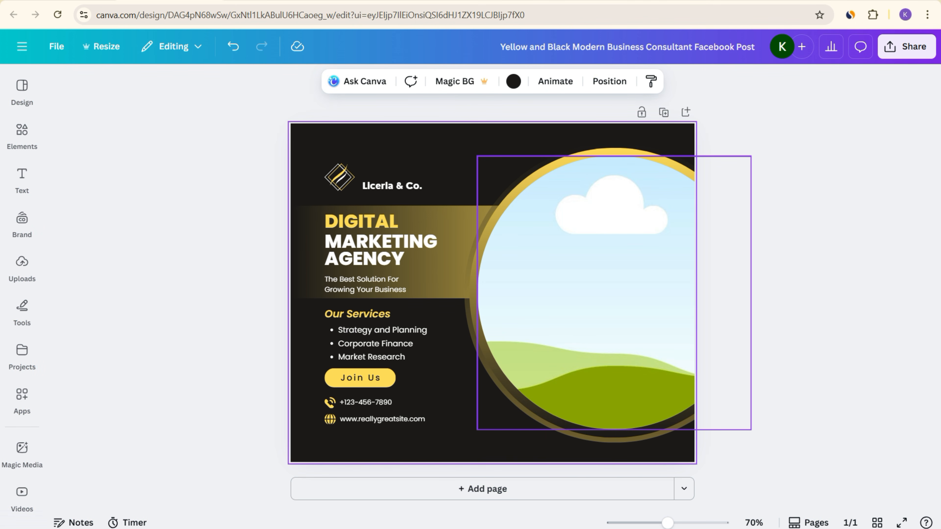
Ask Canva to "create an image of a person working in a company and there is a laptop in front of him and he is taking tea".
left_click(614, 292)
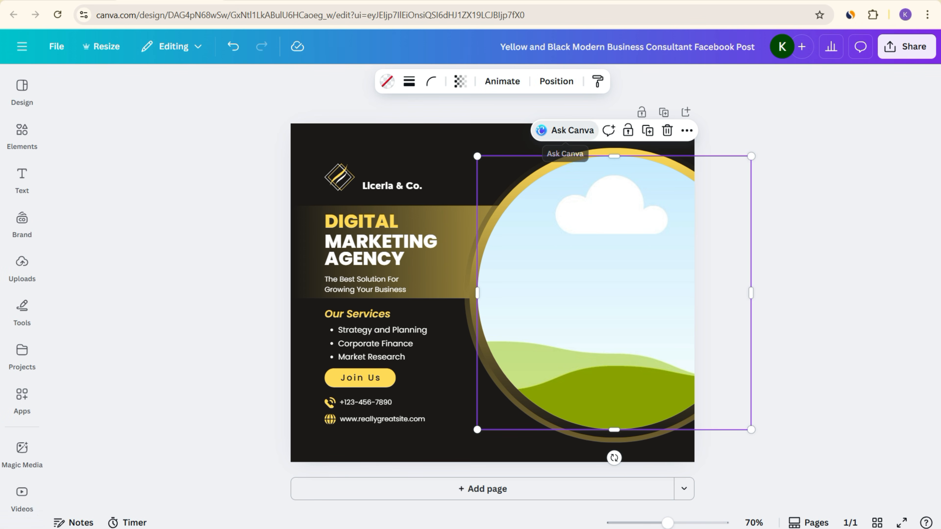
left_click(567, 130)
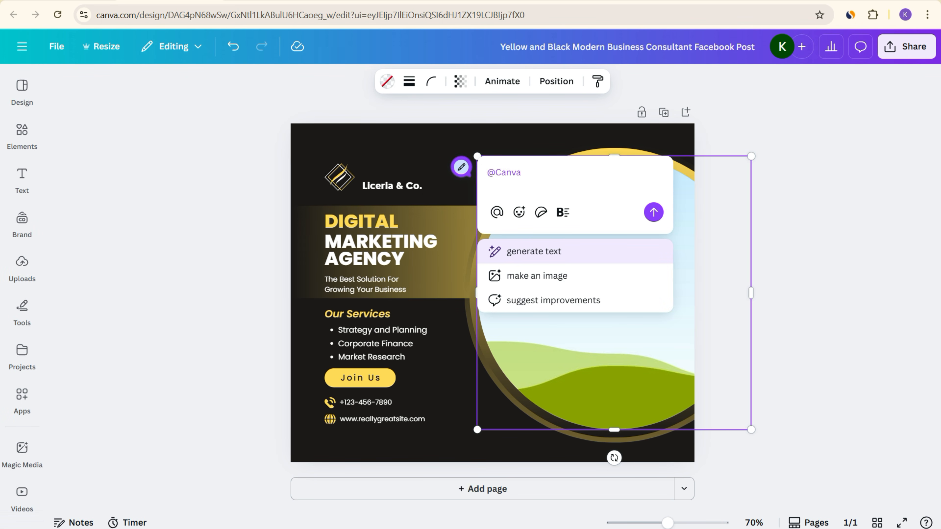
type("create a")
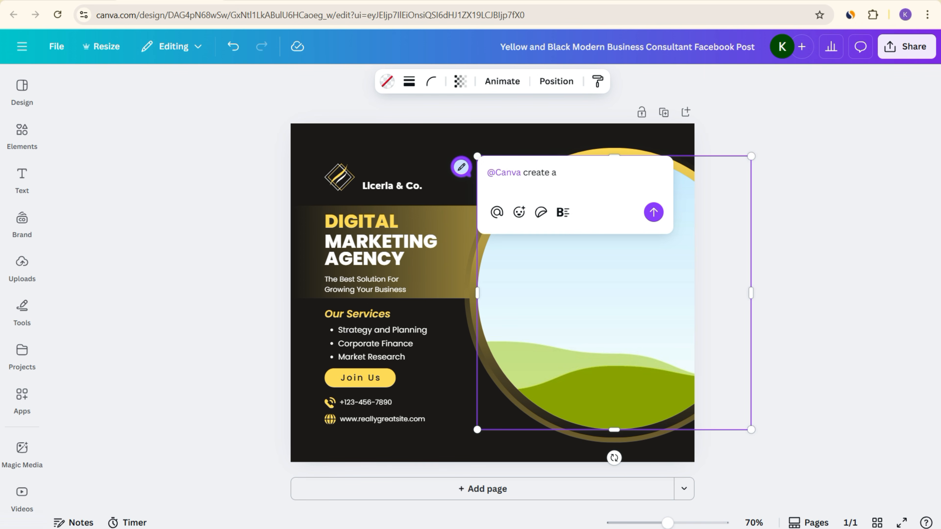
type("n image of a person working ")
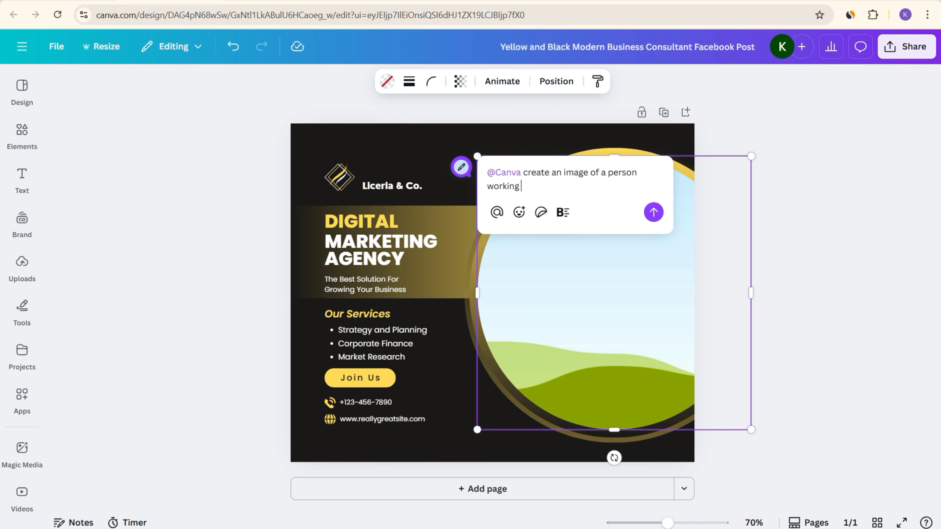
type("in a compan")
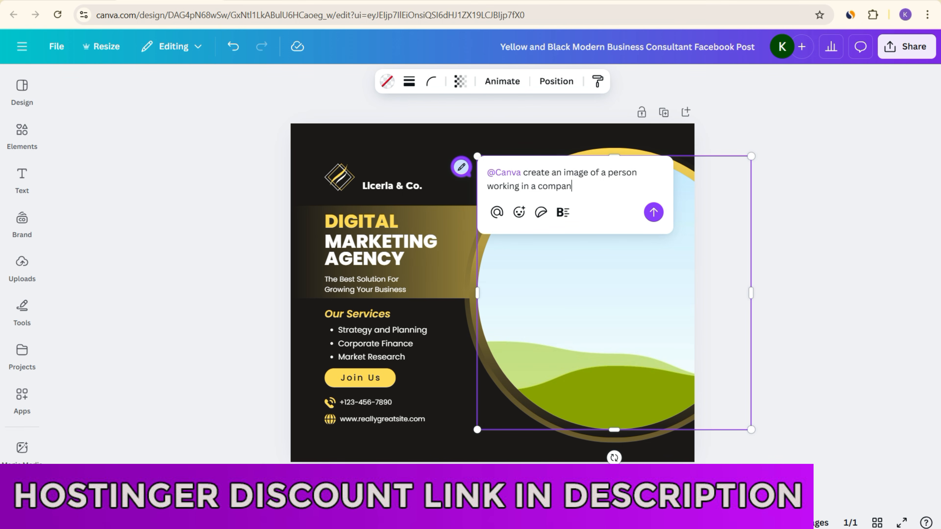
type("y and")
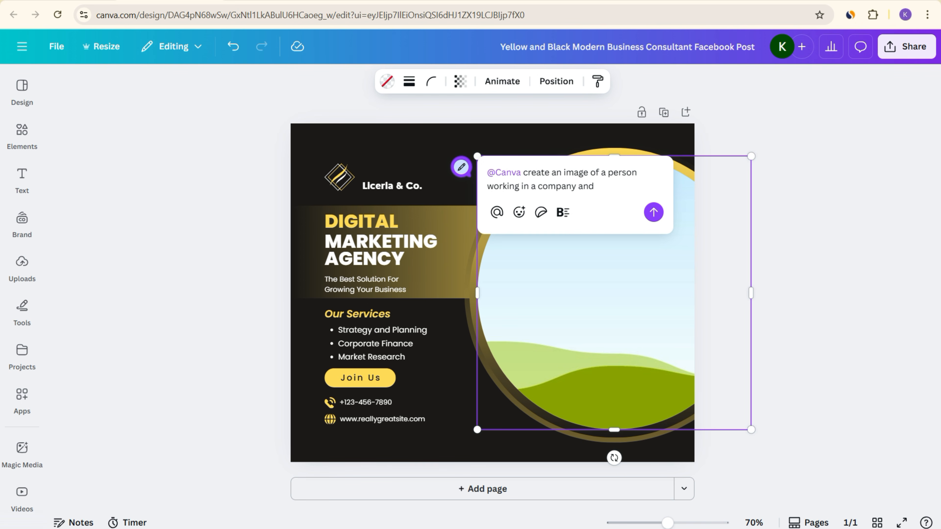
type("there is a laptop in fron")
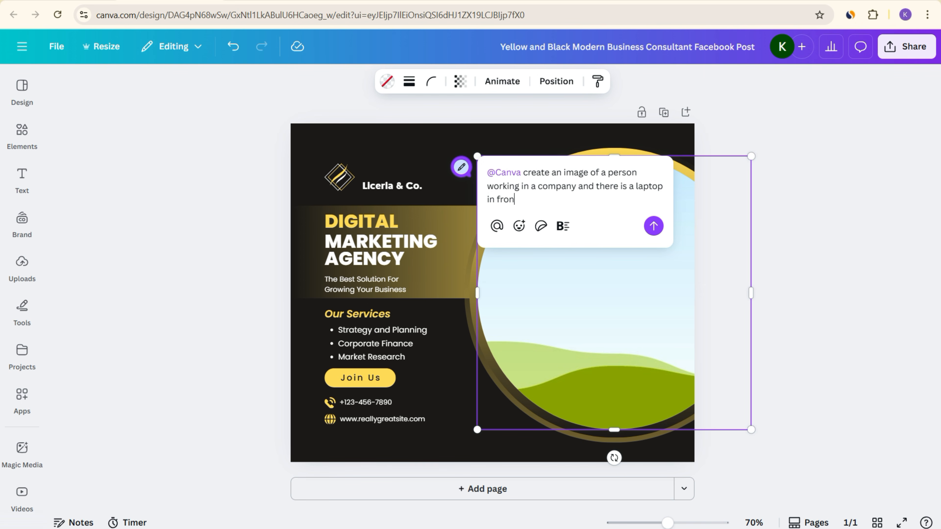
type("t of him and he is taking coffee")
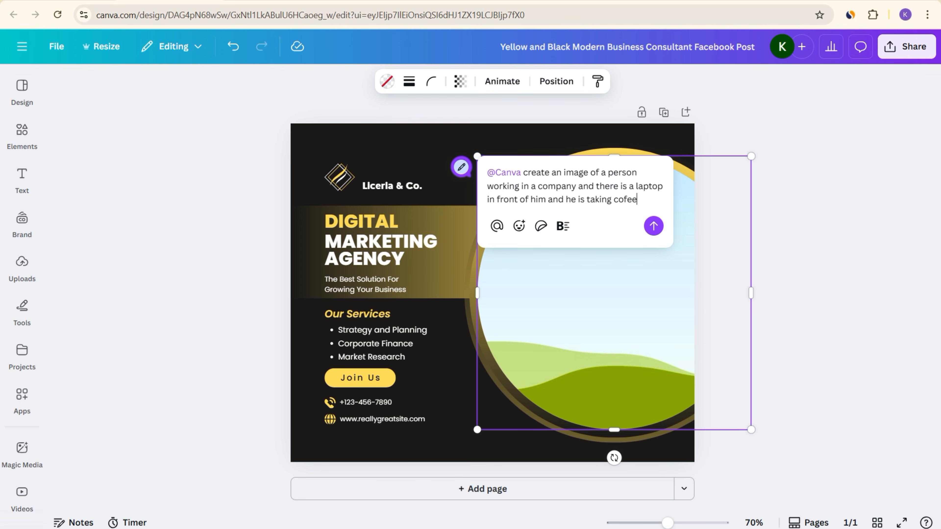
key("BackSpace")
key("BackSpace")
key("BackSpace")
key("BackSpace")
key("BackSpace")
key("BackSpace")
key("Num_Lock")
type("teaz")
left_click(653, 225)
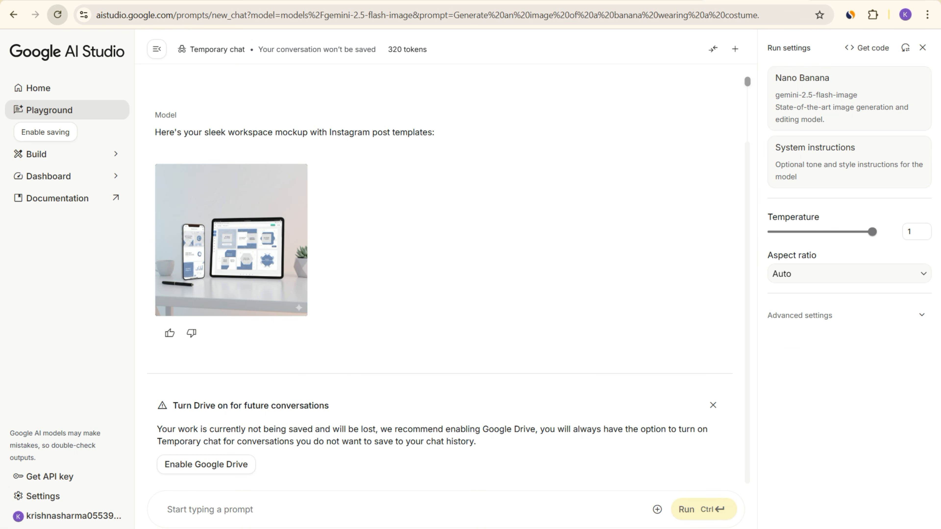
Reload the Nano Banana chat in Google AI Studio and switch back to the Canva design.
left_click(57, 14)
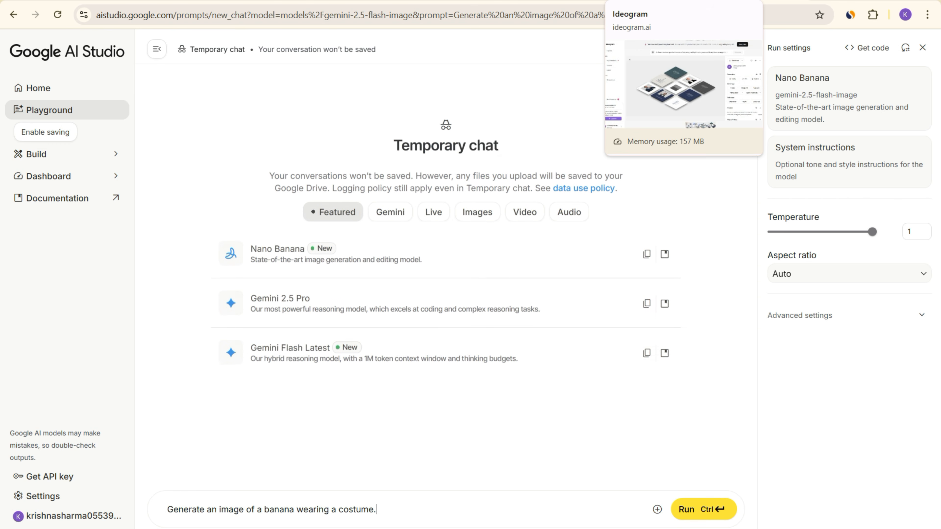
left_click(169, 1)
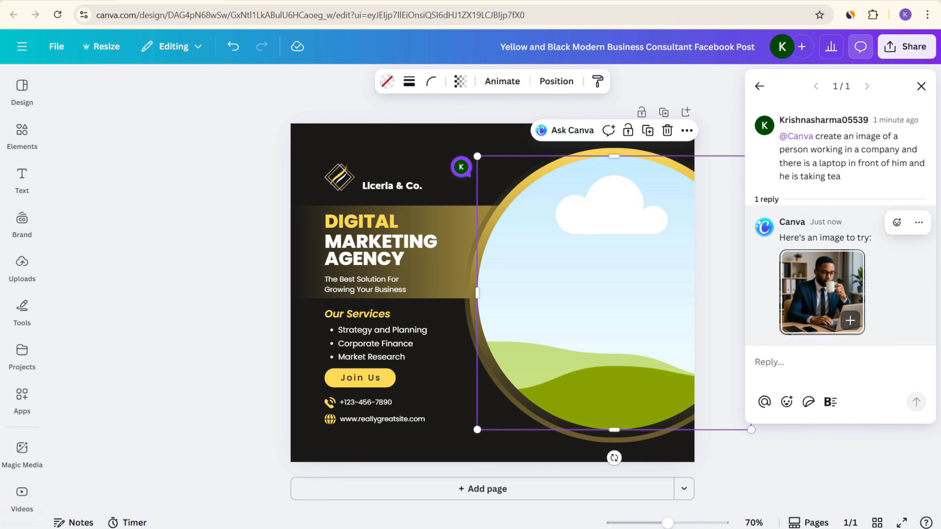
Place the generated image of the businessman into the empty circular frame and close the comments.
left_click(823, 292)
left_click_drag(492, 293, 578, 293)
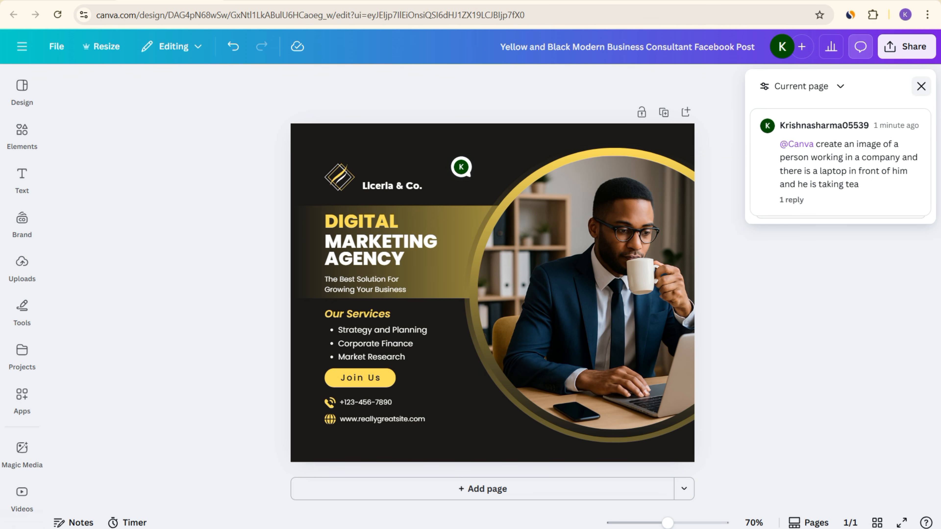
left_click(922, 86)
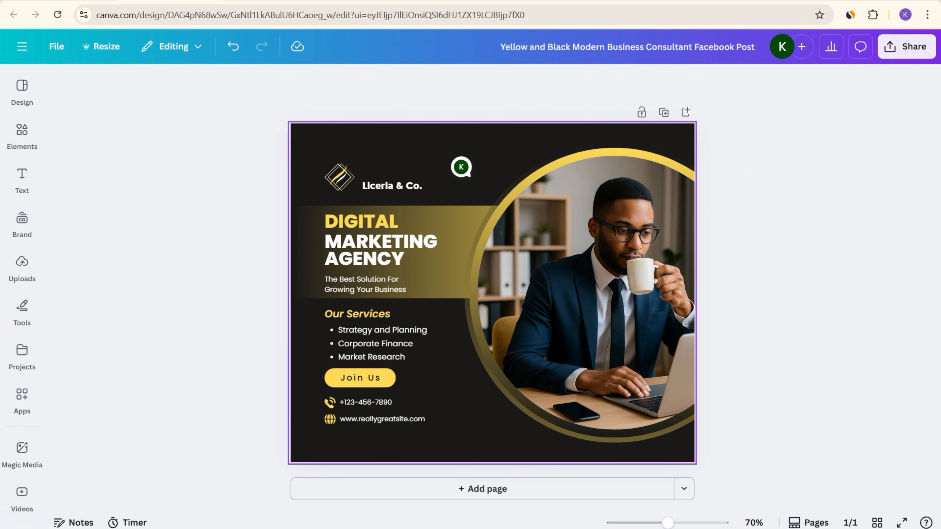
Set the page background to the solid blue #00309C.
left_click(492, 137)
left_click(513, 81)
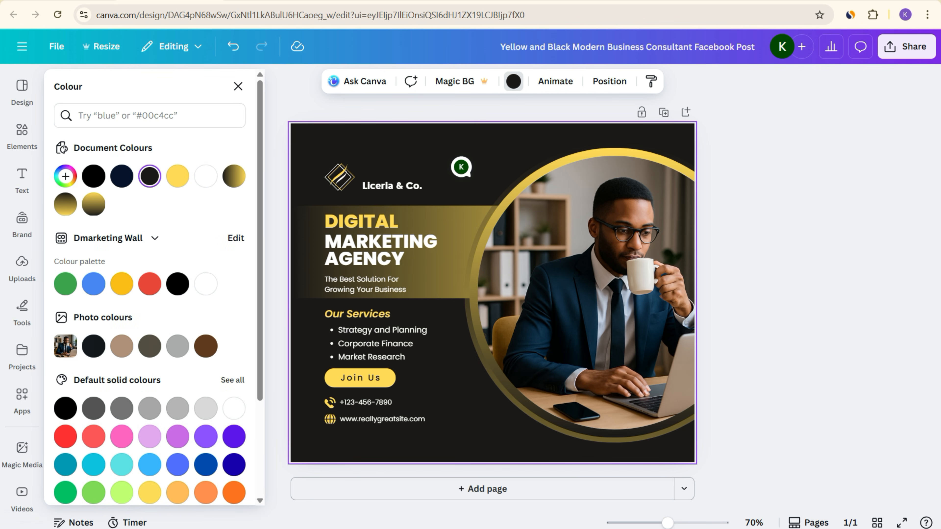
left_click(66, 177)
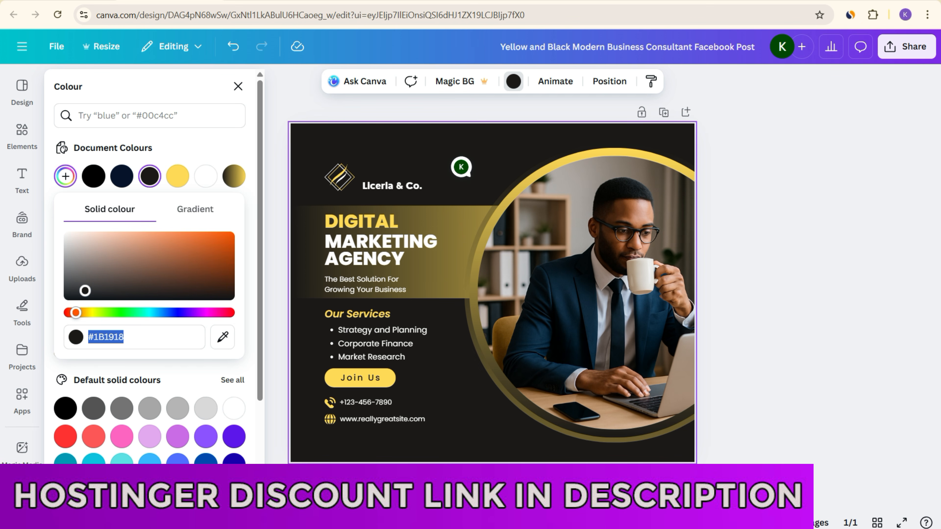
left_click(168, 313)
left_click_drag(205, 251, 231, 260)
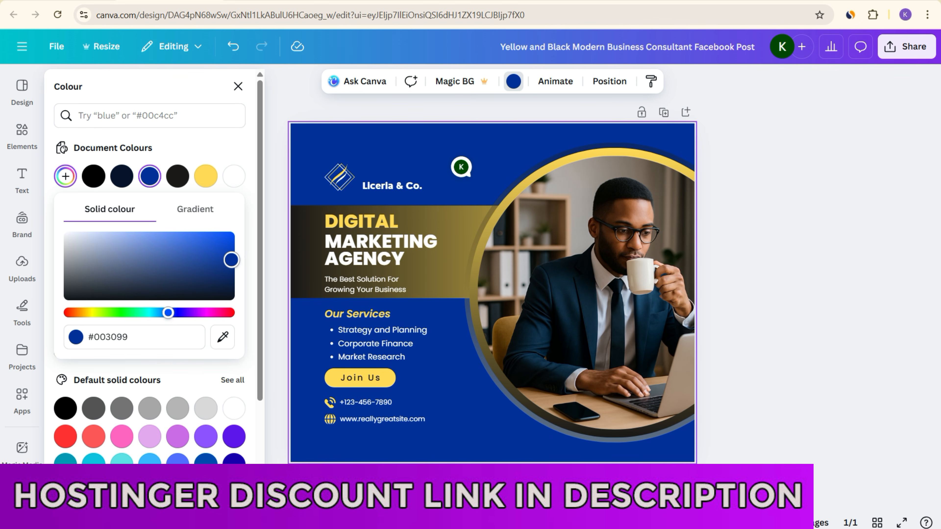
left_click_drag(168, 312, 168, 312)
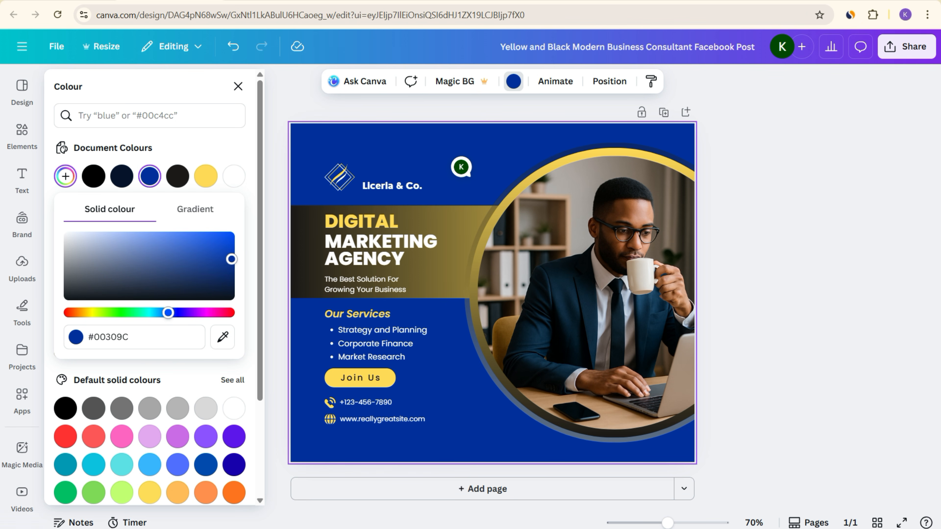
left_click(237, 87)
Replace the gradient fill of the band behind the Digital Marketing Agency heading with solid orange #FF5500.
left_click(454, 253)
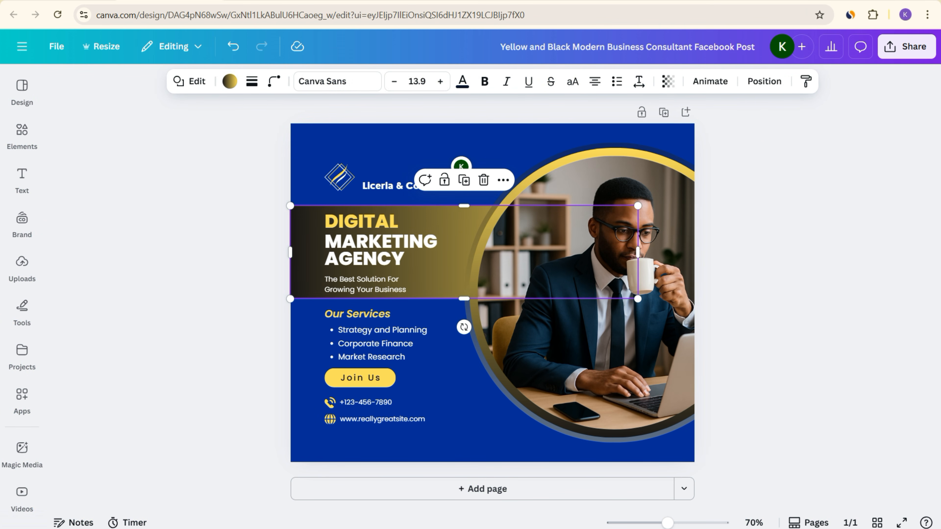
left_click(383, 250)
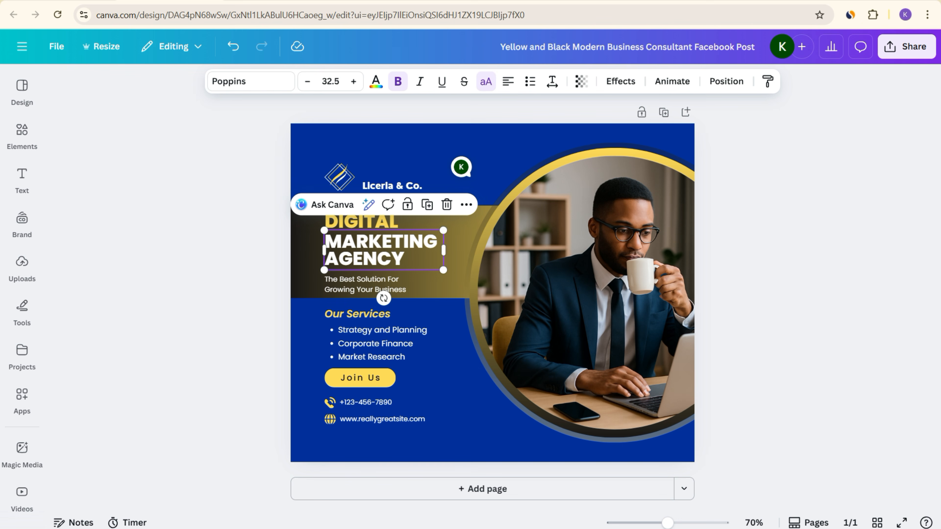
left_click(361, 221)
left_click(454, 245)
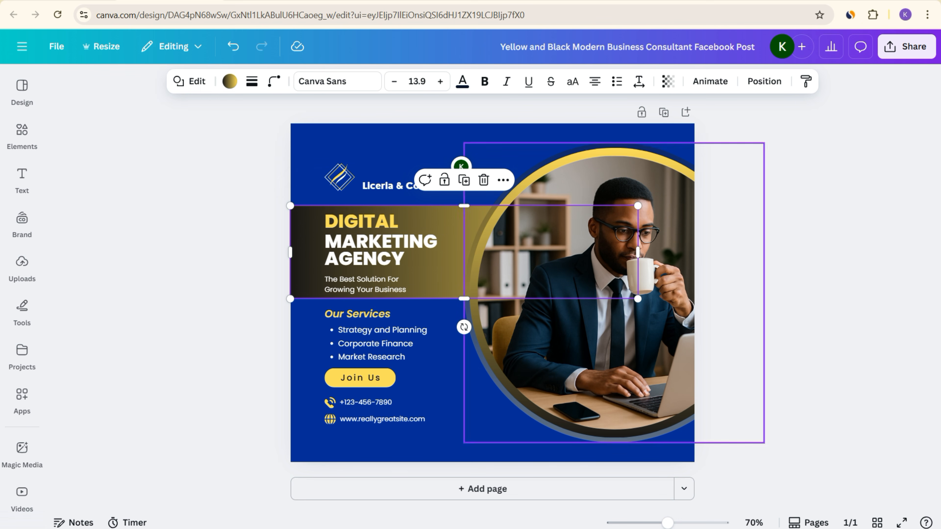
left_click(230, 81)
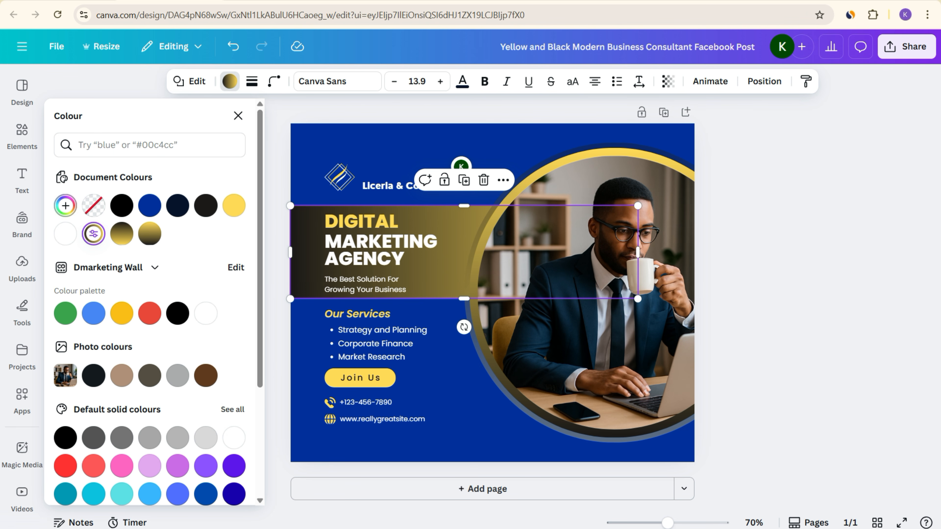
left_click(66, 206)
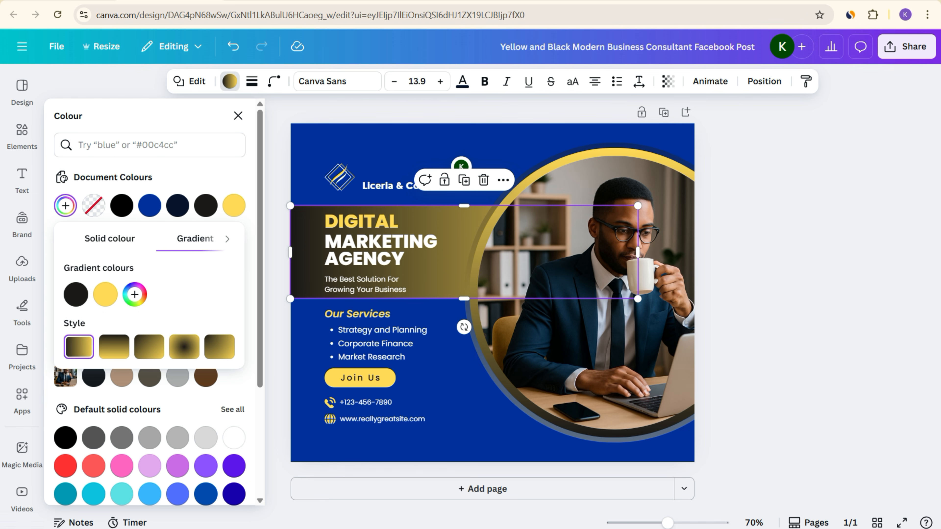
left_click(109, 238)
left_click_drag(84, 321, 233, 263)
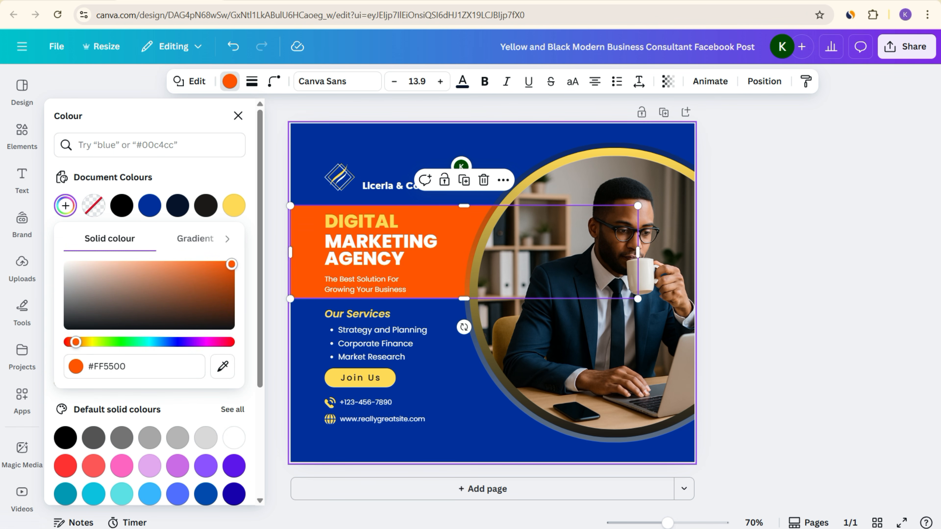
key("Escape")
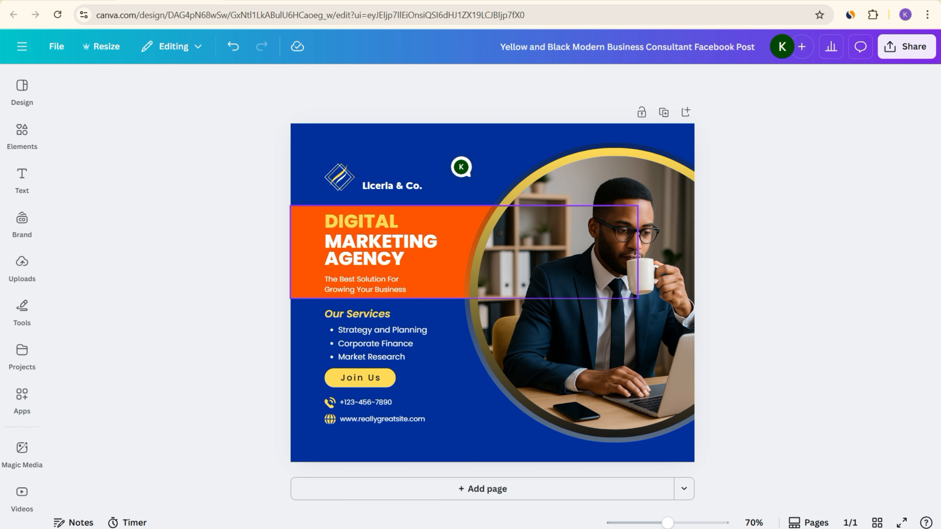
Change the solid orange fill of the band behind the heading to a gradient fill.
left_click(455, 252)
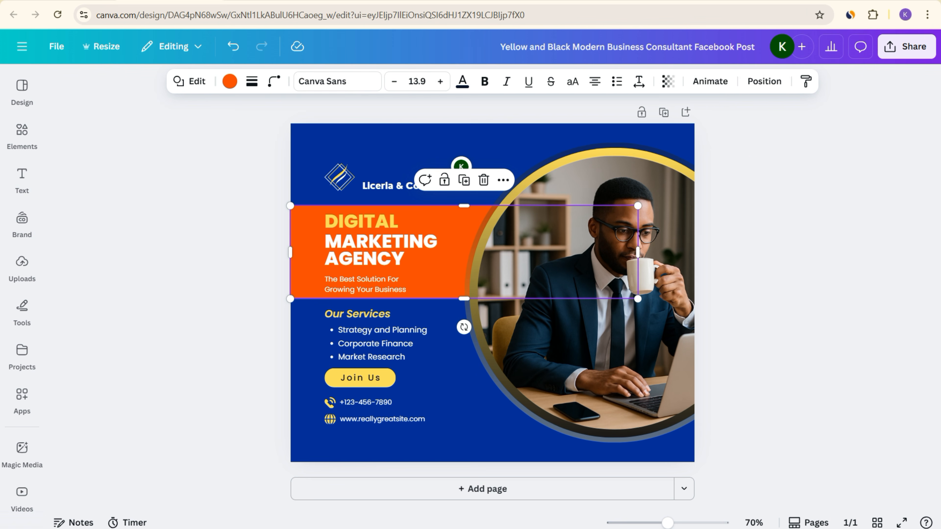
left_click(230, 81)
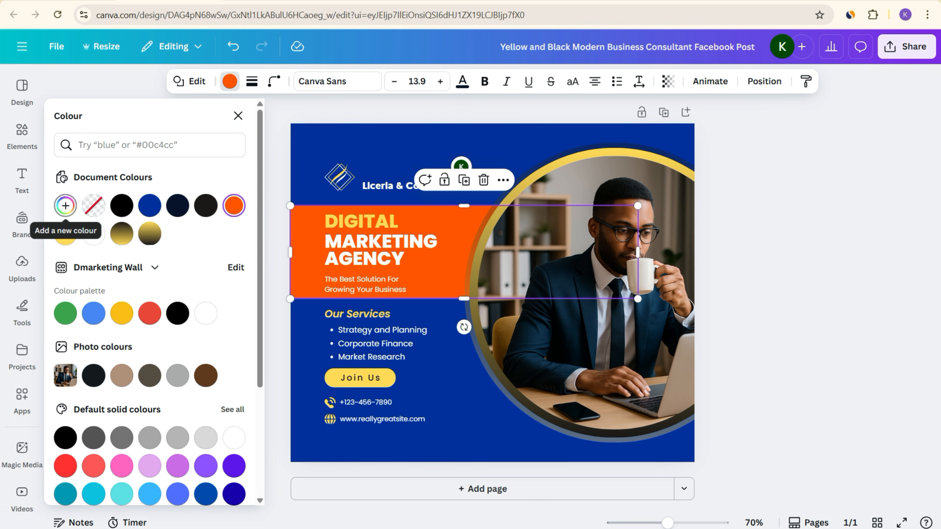
left_click(65, 205)
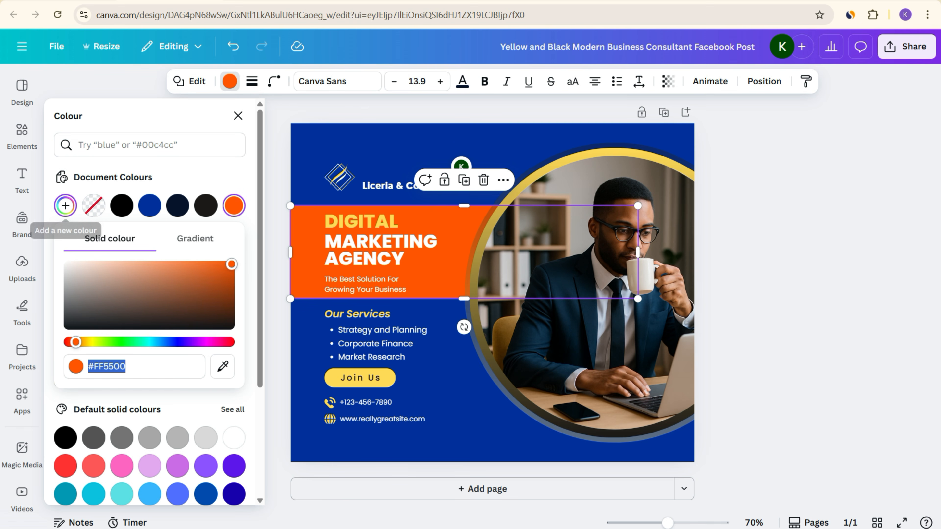
left_click(194, 239)
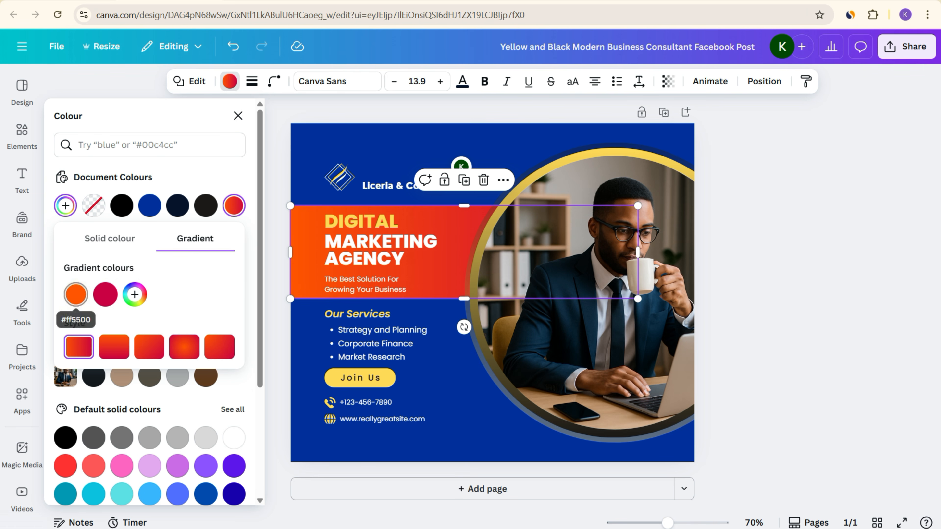
Set the first gradient colour of the heading band to dark grey #323232.
left_click(76, 293)
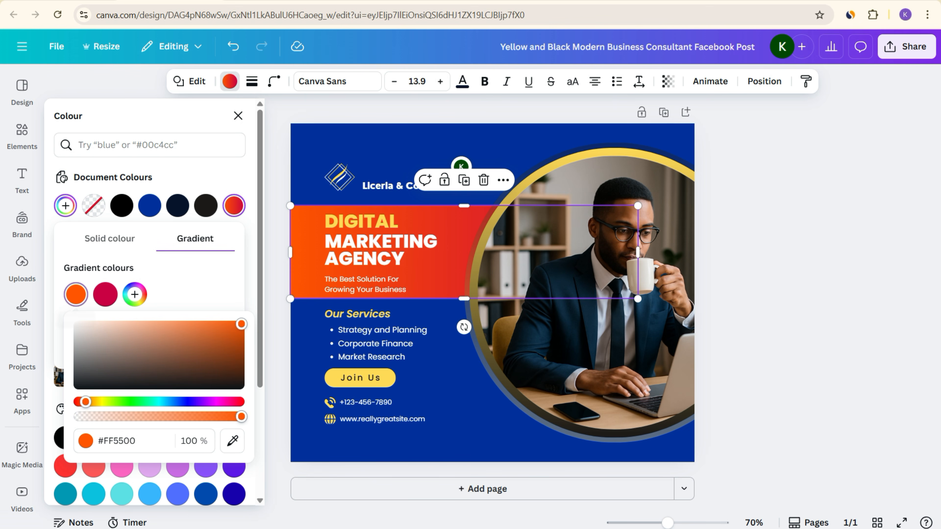
left_click(86, 379)
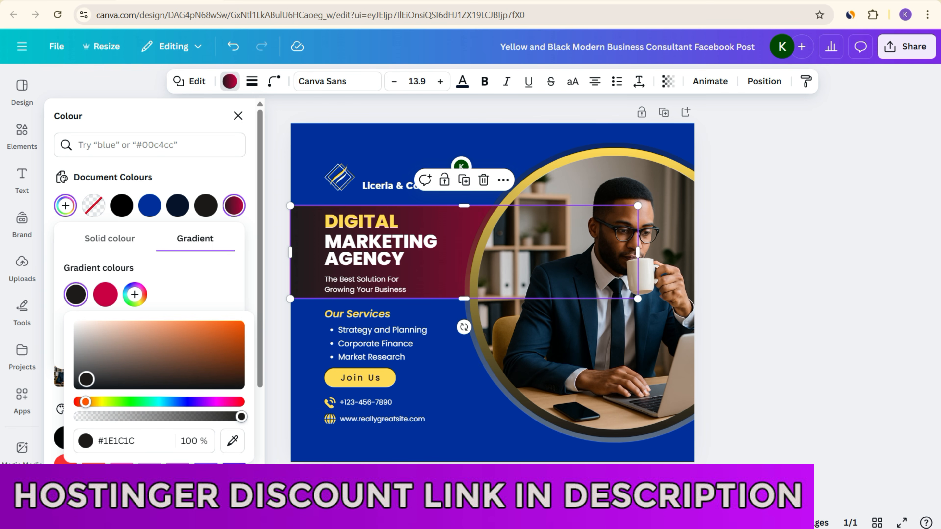
left_click_drag(86, 379, 76, 369)
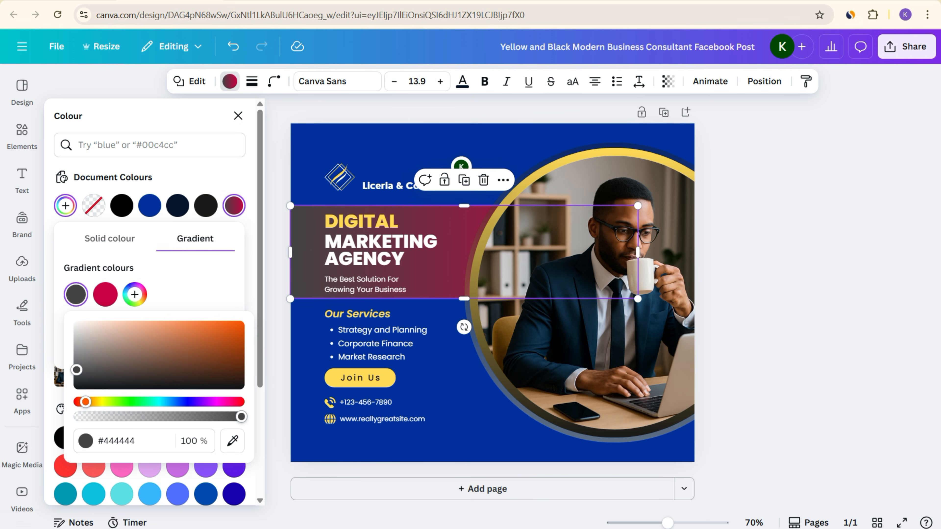
left_click(209, 402)
left_click_drag(226, 324, 77, 374)
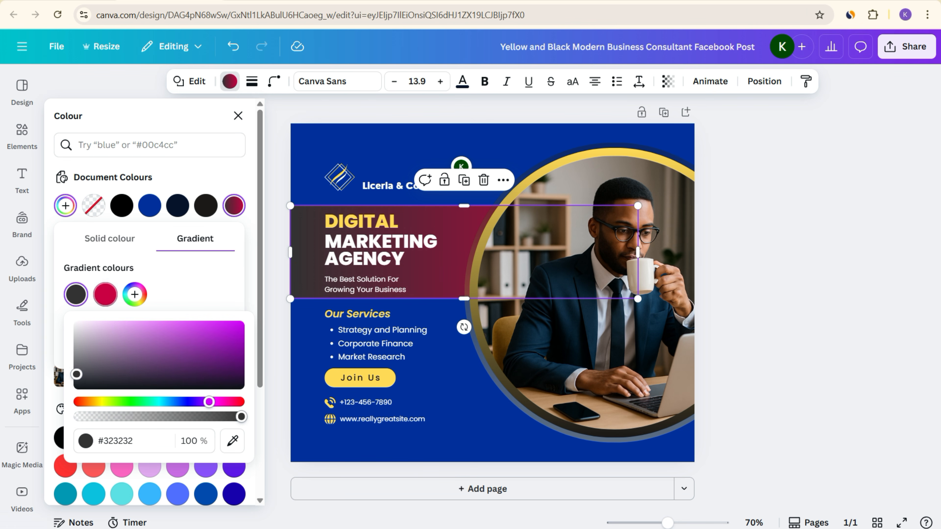
Set the second gradient colour of the heading band to orange #FF4D00.
left_click(105, 295)
left_click_drag(262, 401, 119, 401)
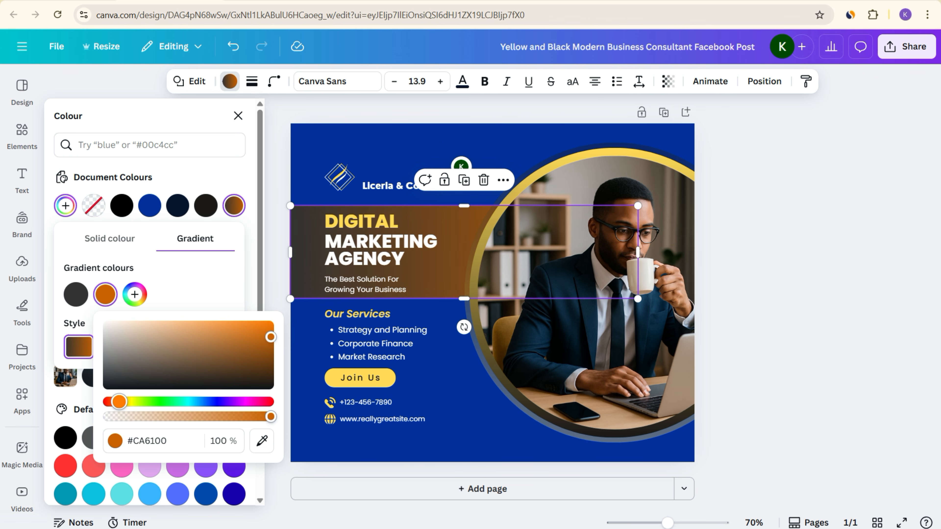
left_click(270, 324)
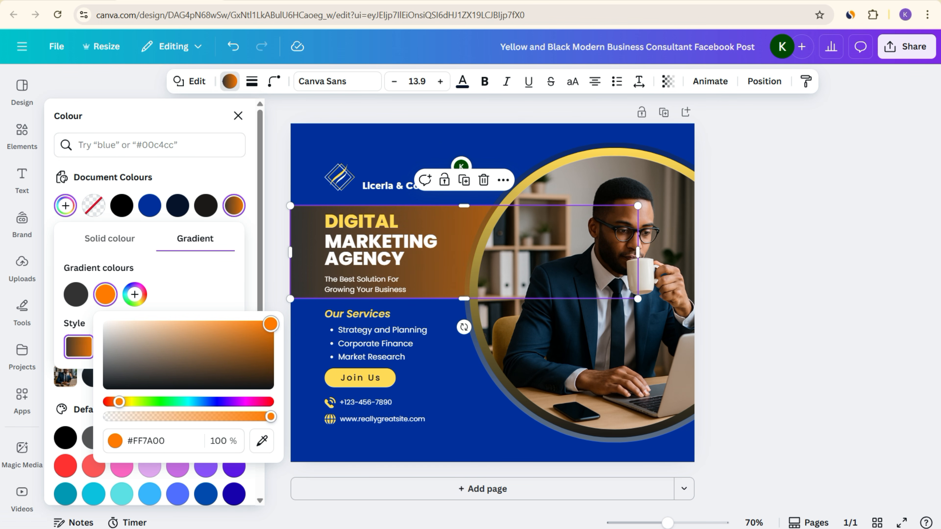
left_click_drag(119, 401, 115, 401)
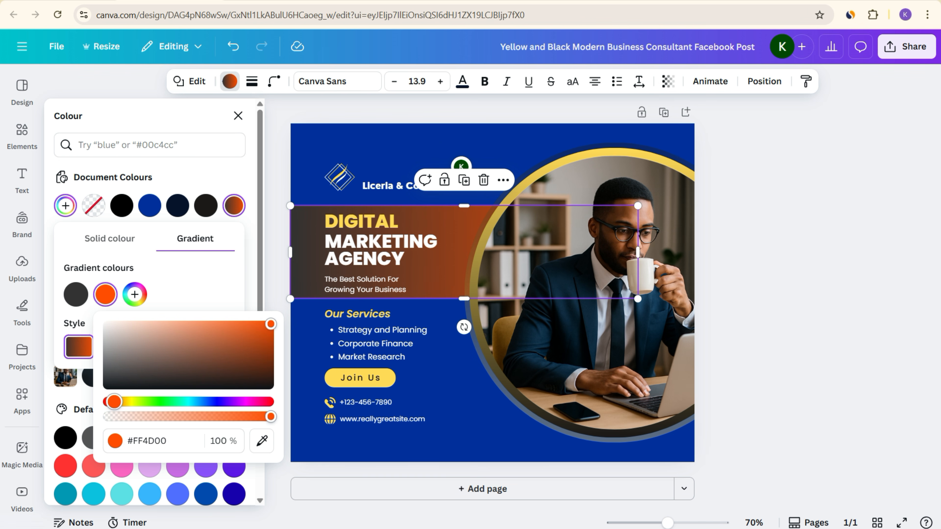
Set the first gradient colour of the heading band to dark blue #004280.
left_click(75, 294)
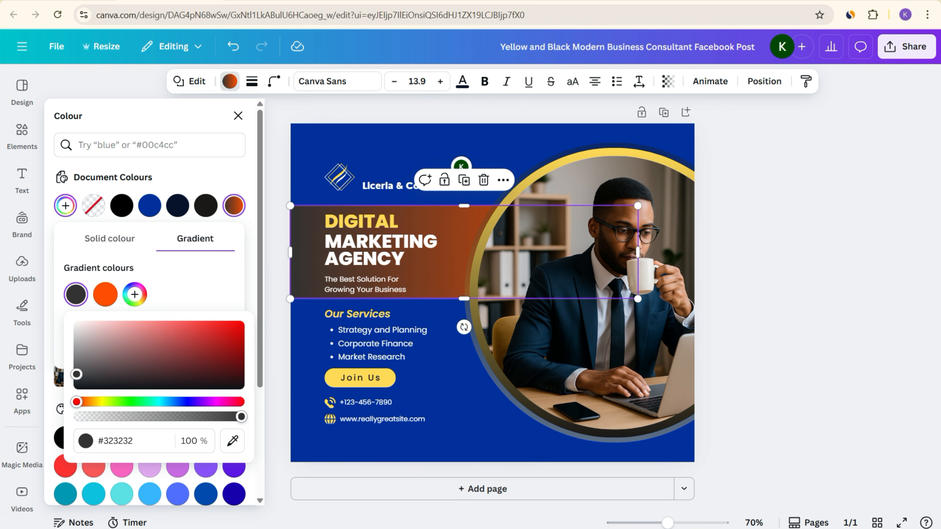
left_click(172, 401)
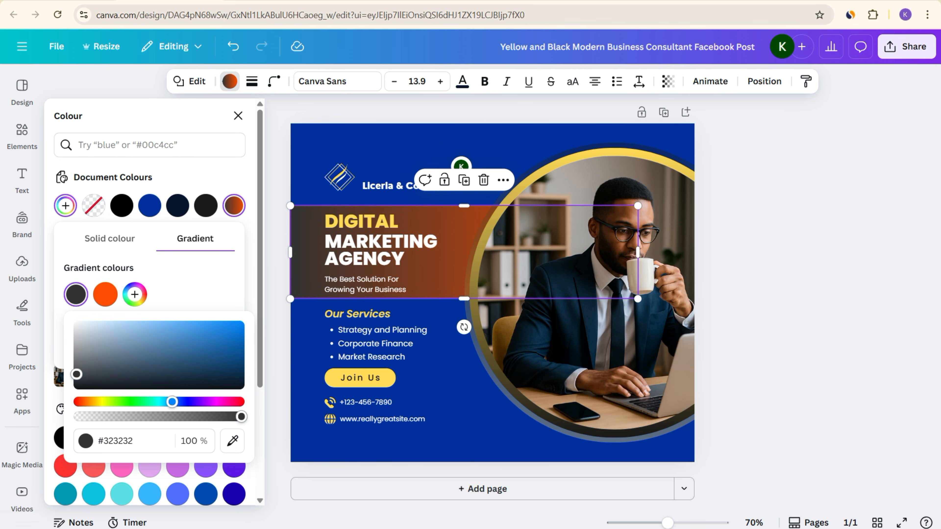
left_click(189, 338)
left_click_drag(189, 337, 241, 366)
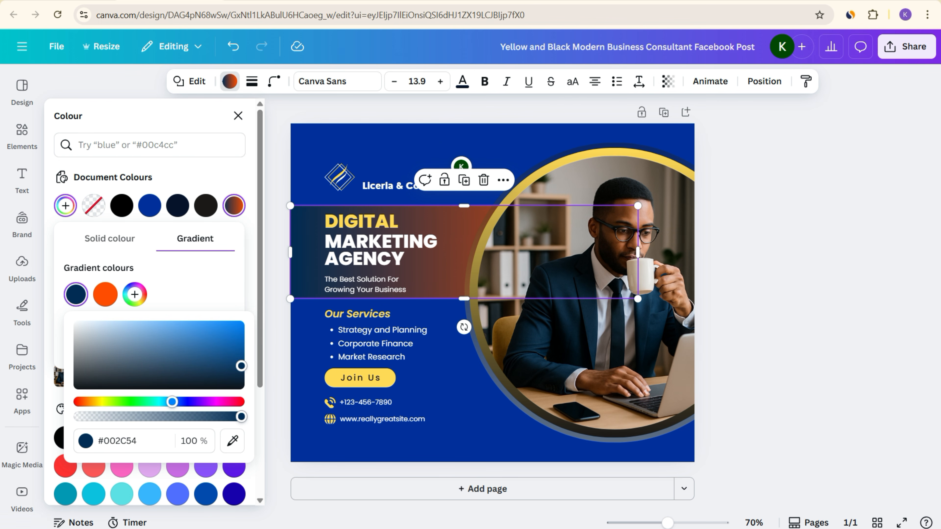
left_click_drag(241, 366, 242, 356)
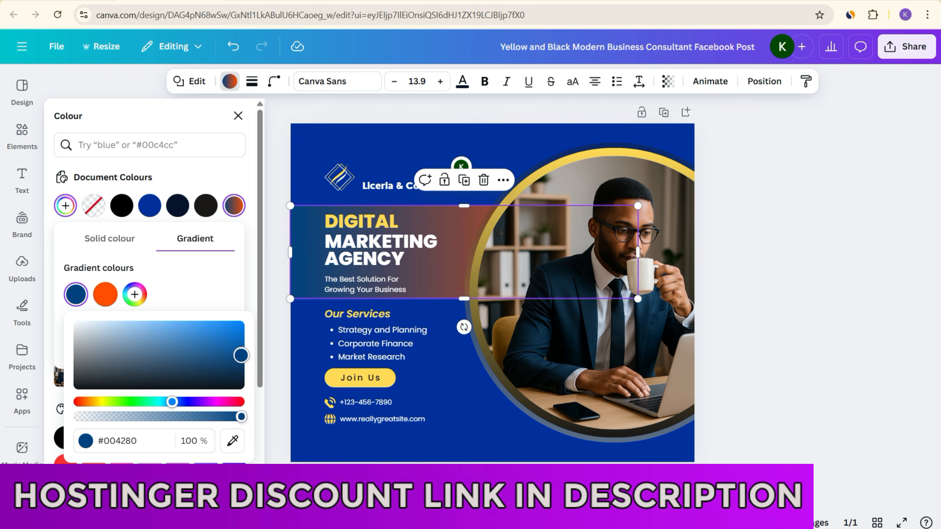
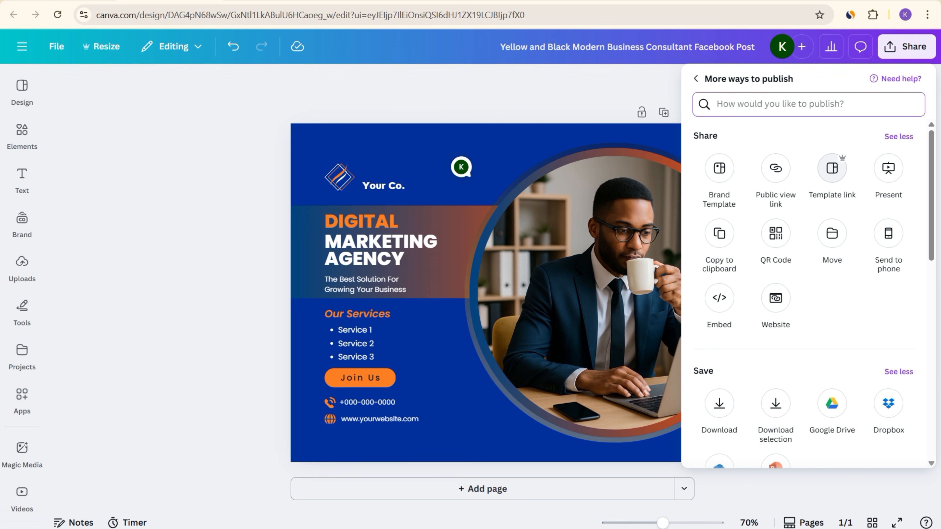
Create a public template link for the finished Facebook post design.
left_click(832, 168)
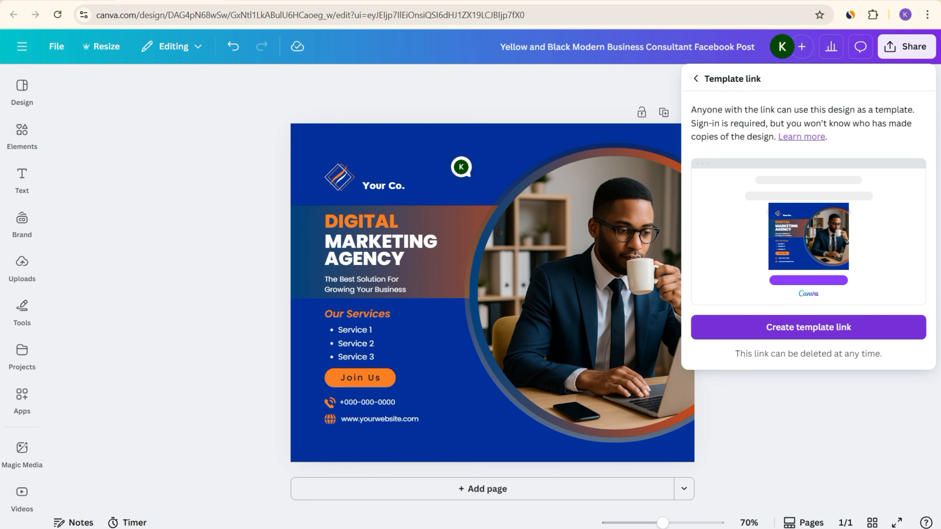
left_click(809, 327)
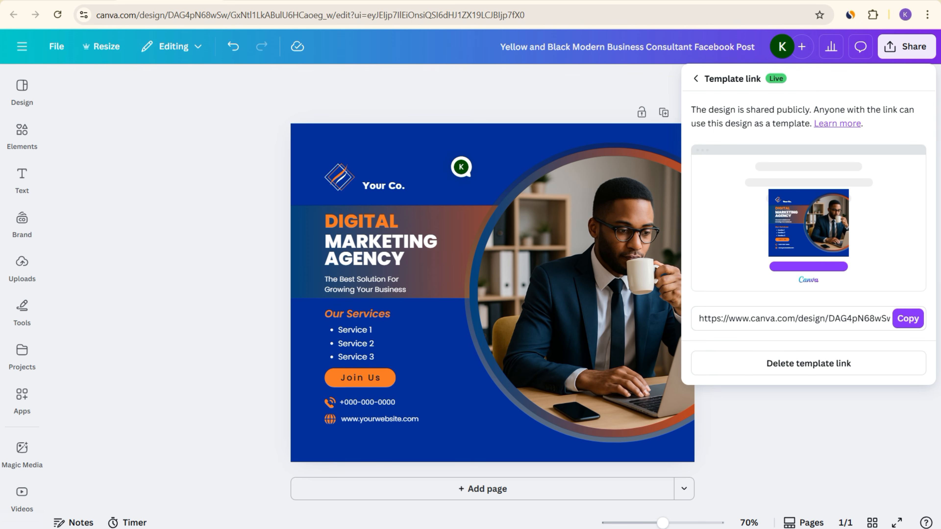
Switch to ChatGPT and copy the earlier Gumroad title, description and image prompt request into a new chat.
key("ctrl+4")
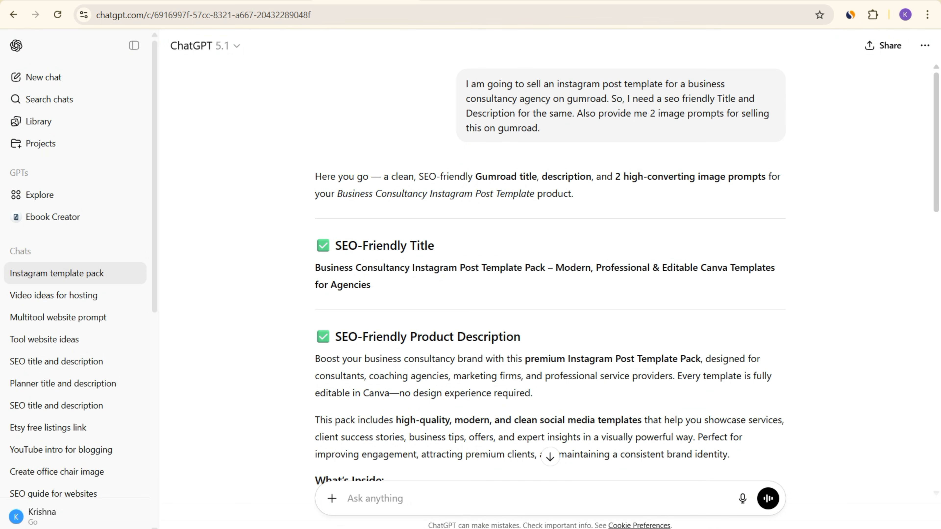
left_click_drag(466, 84, 539, 128)
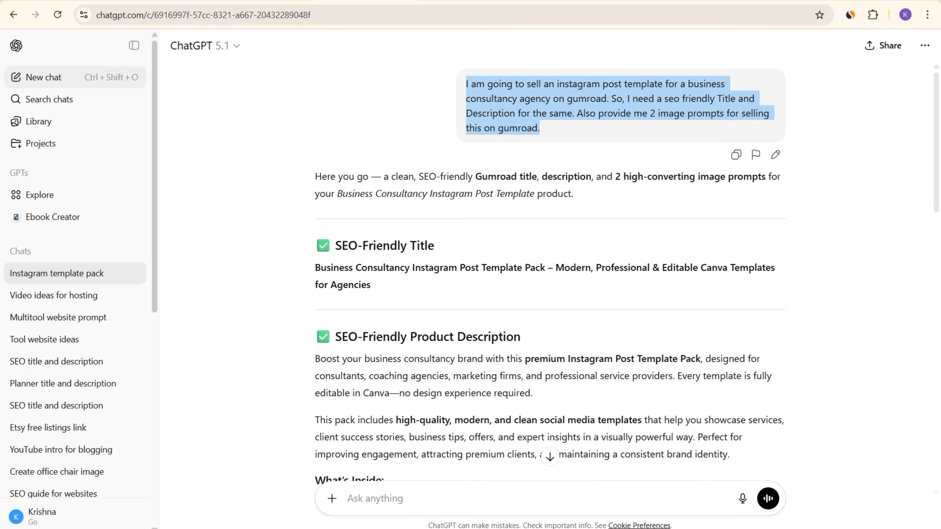
left_click(44, 77)
key("ctrl+v")
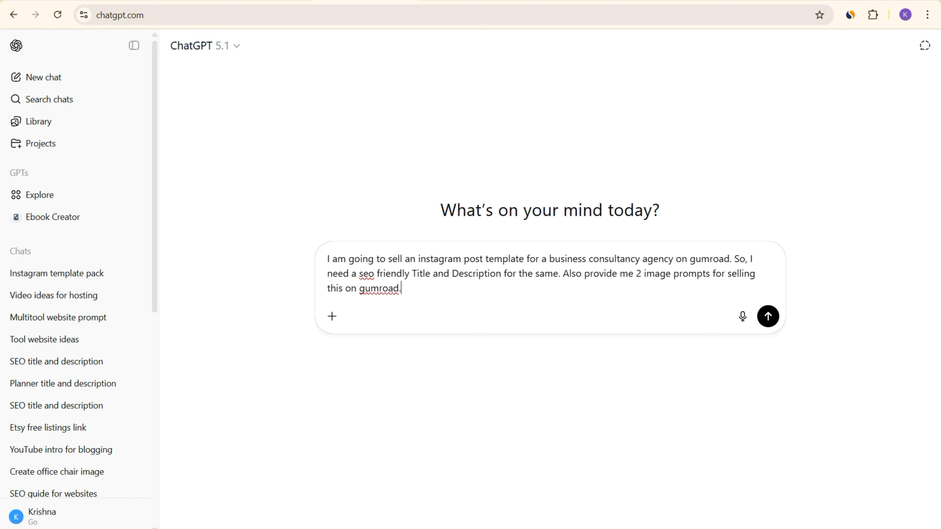
Reword the request to a "facebook" post template for a "digital marketing" agency and submit it.
double_click(418, 259)
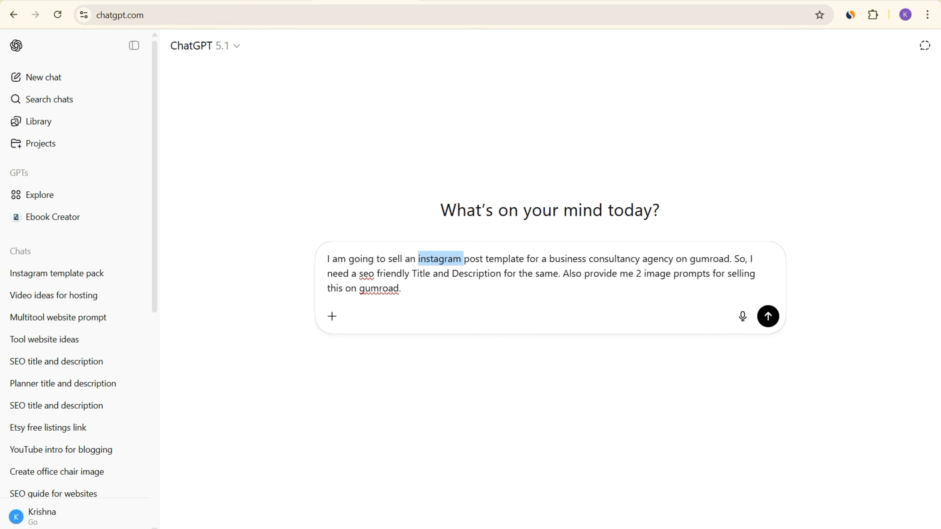
type("face")
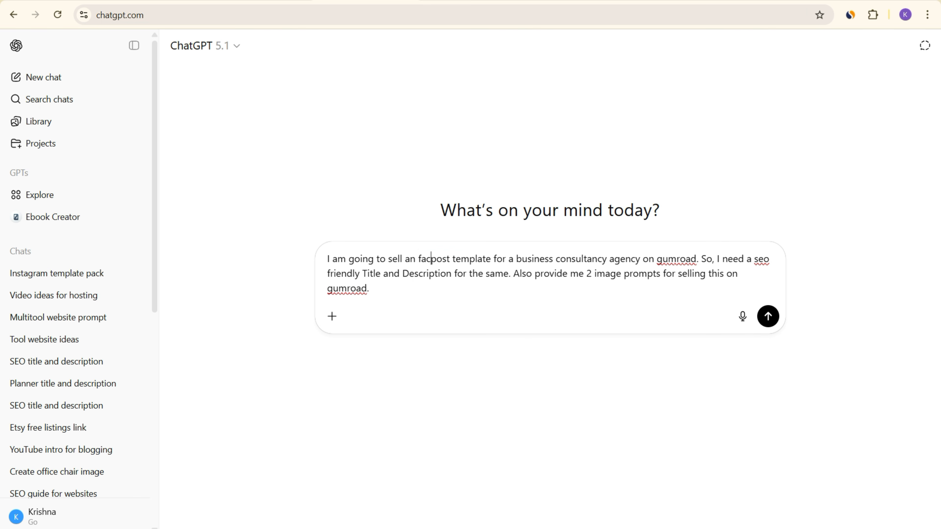
type("book")
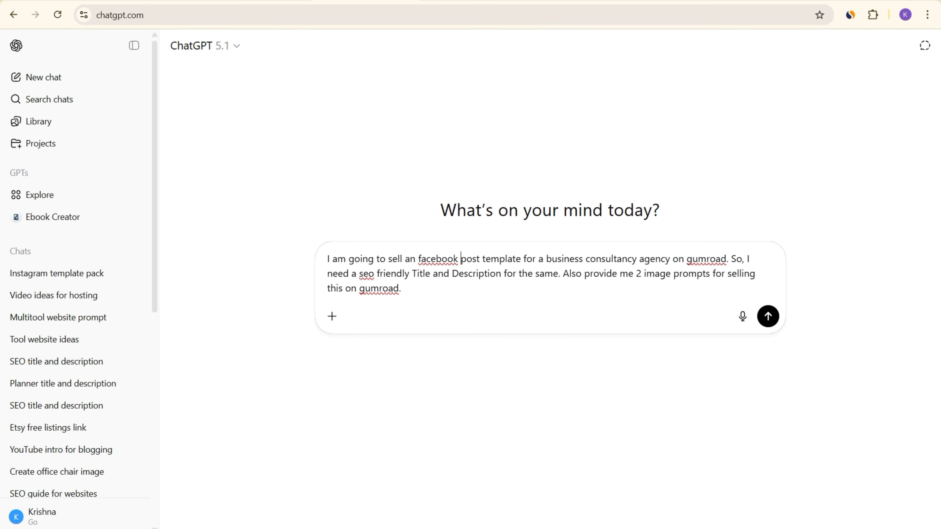
left_click_drag(546, 259, 636, 259)
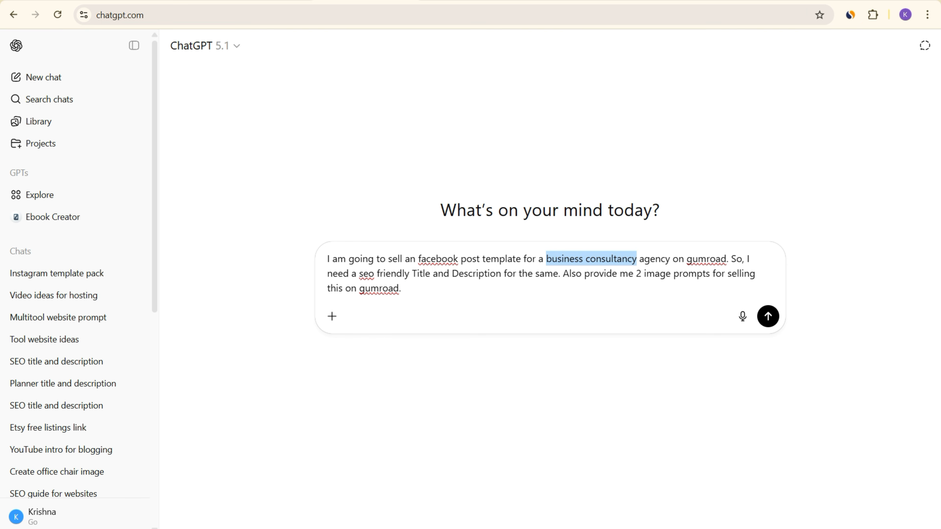
type("a")
key("BackSpace")
type("digit")
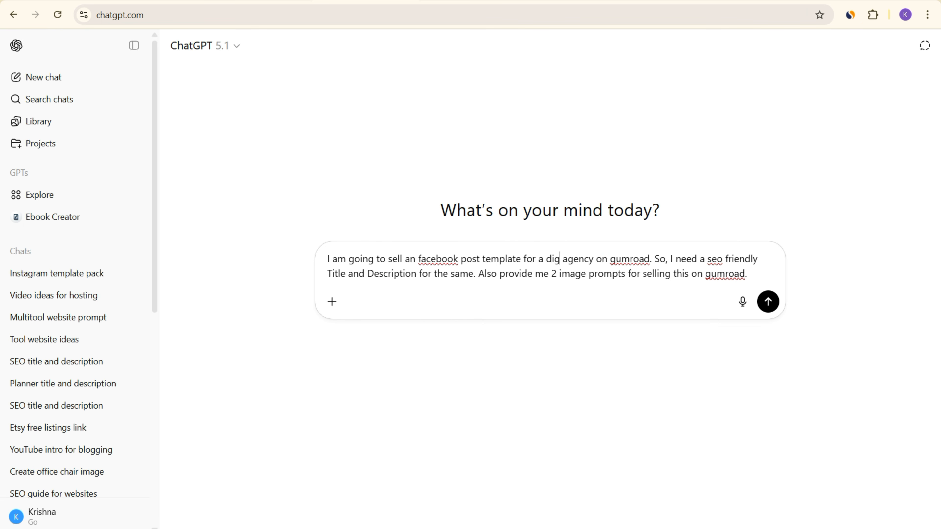
type("al marketing")
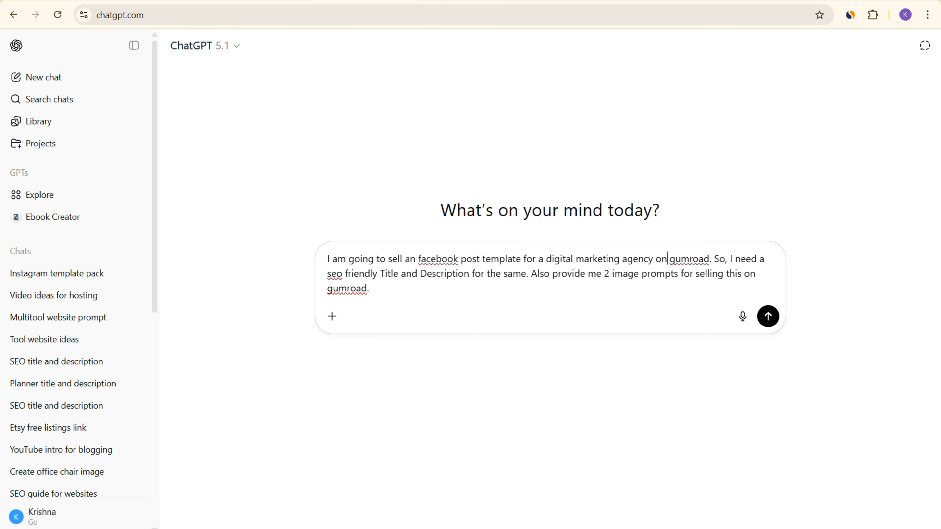
left_click(369, 288)
key("Return")
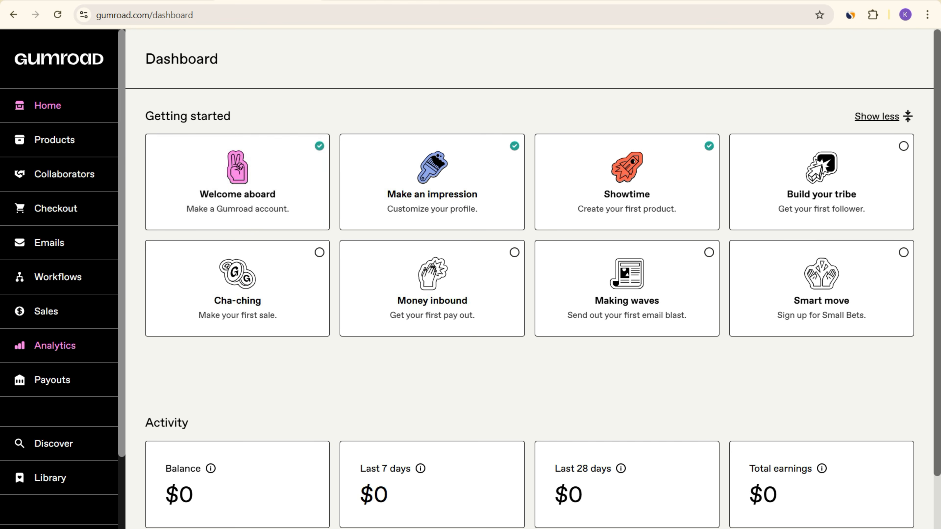
On the Gumroad dashboard site, open the payout settings and go to the Payout method section.
left_click(52, 380)
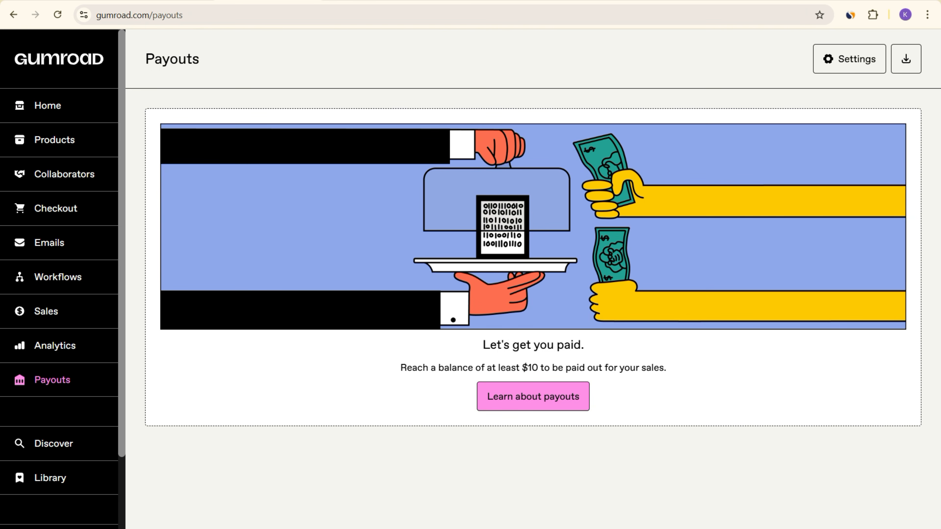
left_click(849, 59)
scroll(533, 278, "down", 3)
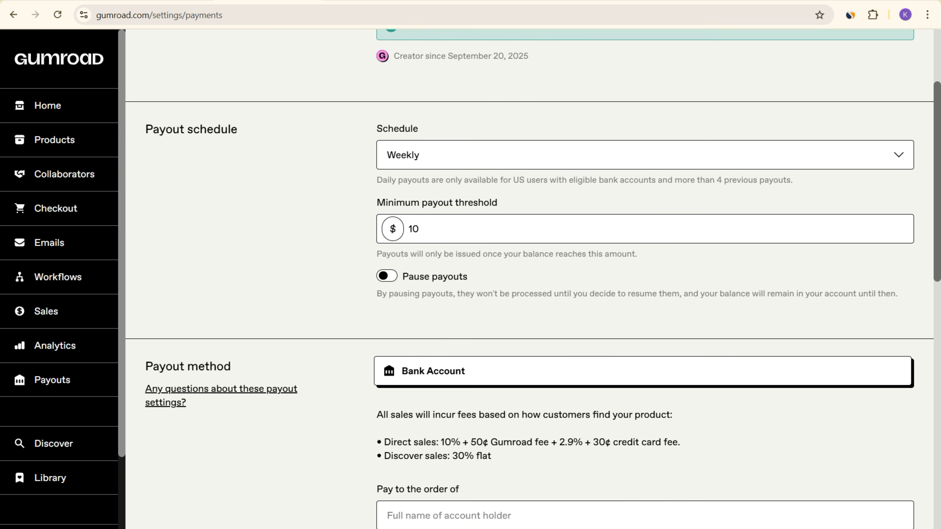
scroll(534, 278, "down", 6)
Examine the fees charged for direct sales and Discover sales under the bank account payout method.
mouse_move(391, 145)
left_mouse_down()
mouse_move(476, 145)
mouse_move(376, 145)
left_mouse_up()
left_click(476, 145)
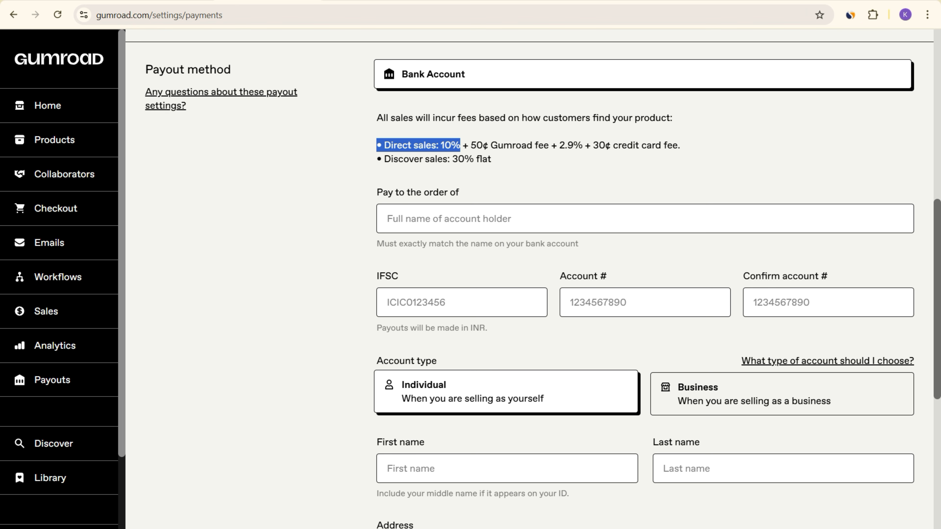
left_click(376, 145)
mouse_move(460, 145)
left_mouse_down()
mouse_move(426, 145)
mouse_move(471, 145)
mouse_move(461, 145)
left_mouse_up()
left_click(426, 145)
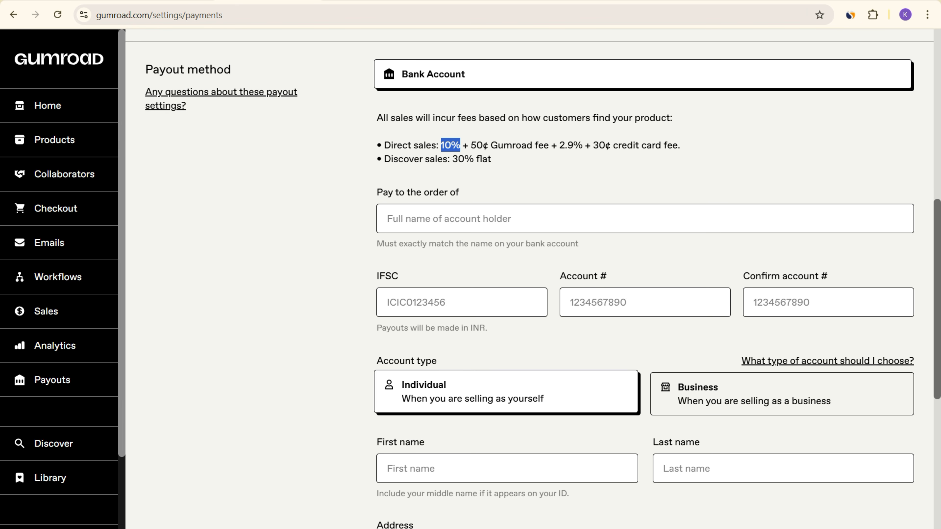
scroll(533, 285, "up", 2)
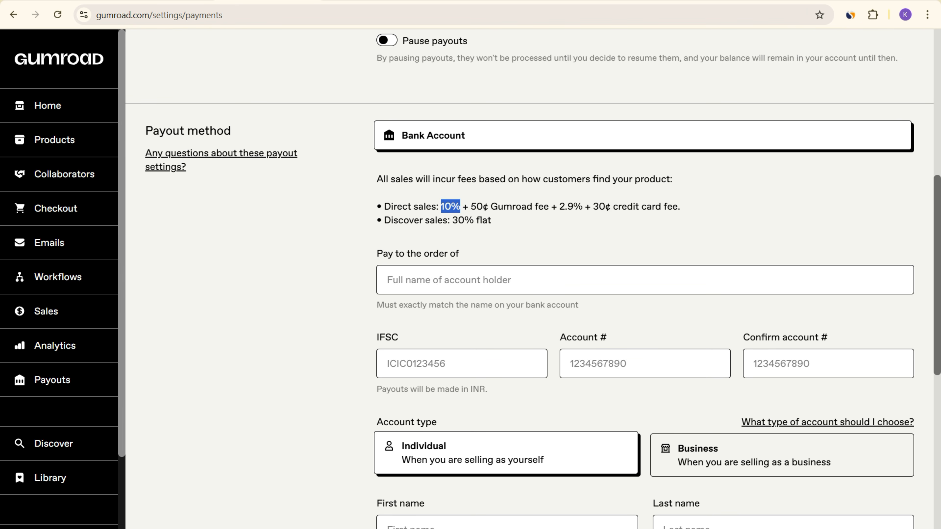
left_click_drag(447, 220, 476, 220)
left_click(476, 220)
left_click_drag(452, 220, 473, 220)
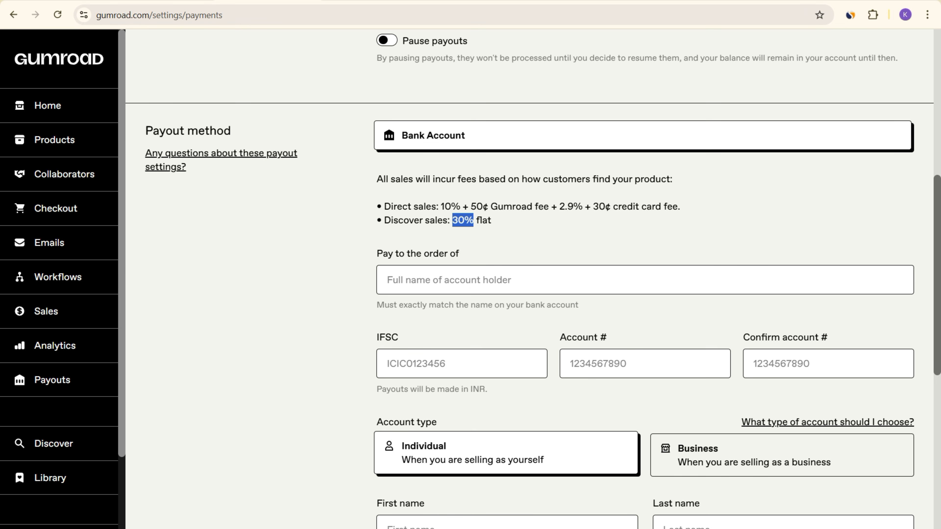
left_click_drag(382, 220, 491, 220)
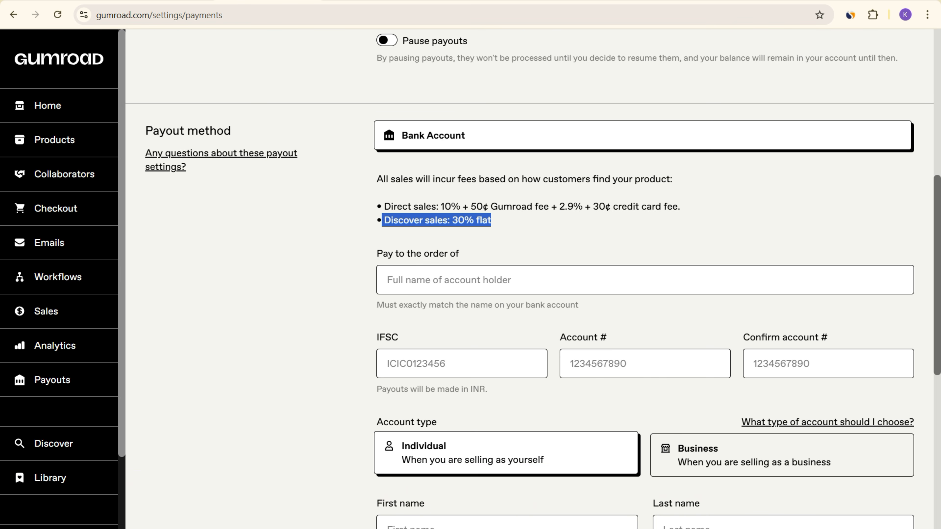
Read the Discover sales fee in the payout method section, and return to the Gumroad dashboard home.
mouse_move(382, 220)
left_mouse_down()
mouse_move(533, 206)
mouse_move(382, 220)
left_mouse_up()
left_click_drag(452, 221, 491, 220)
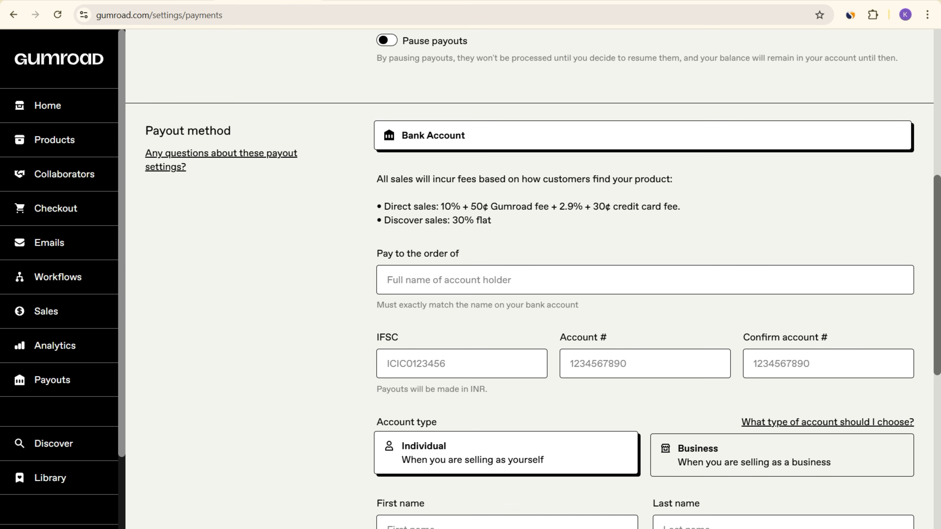
scroll(529, 278, "up", 10)
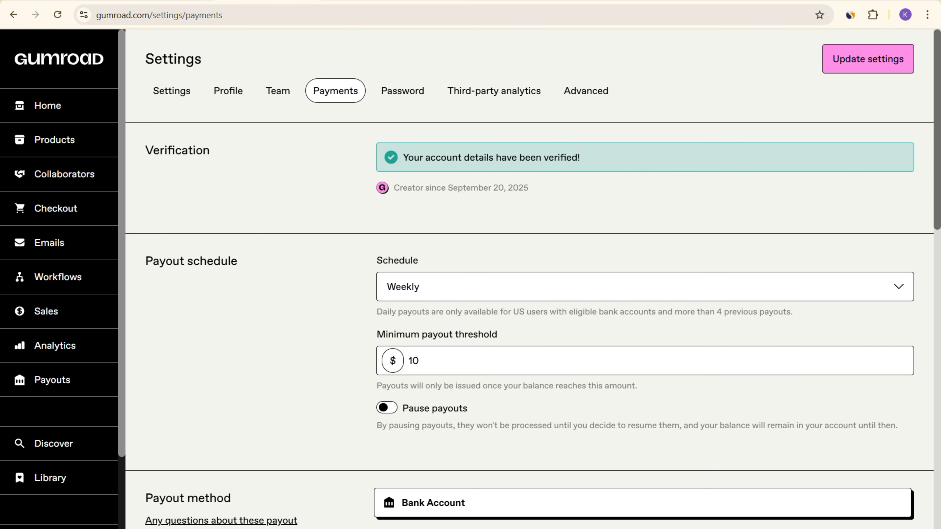
left_click(47, 106)
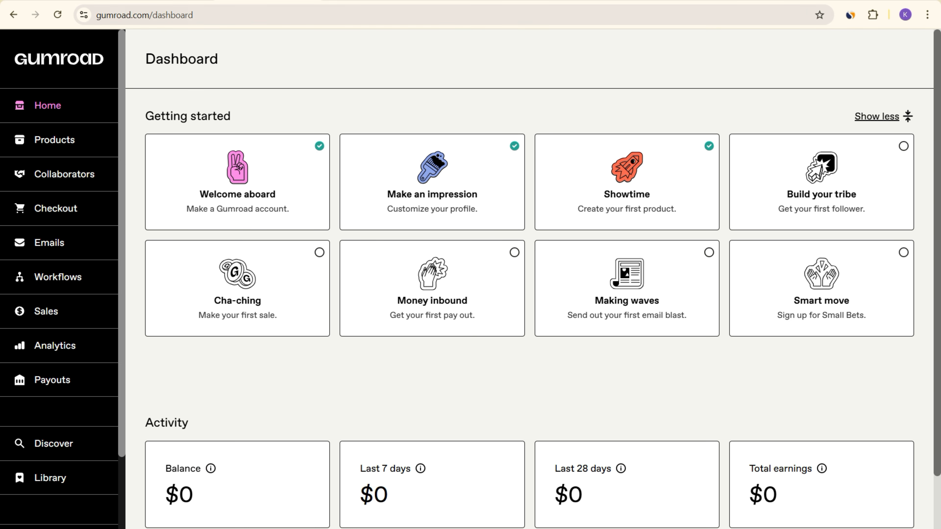
Check gumroad.com's monthly visits with the Similarweb extension.
left_click(850, 15)
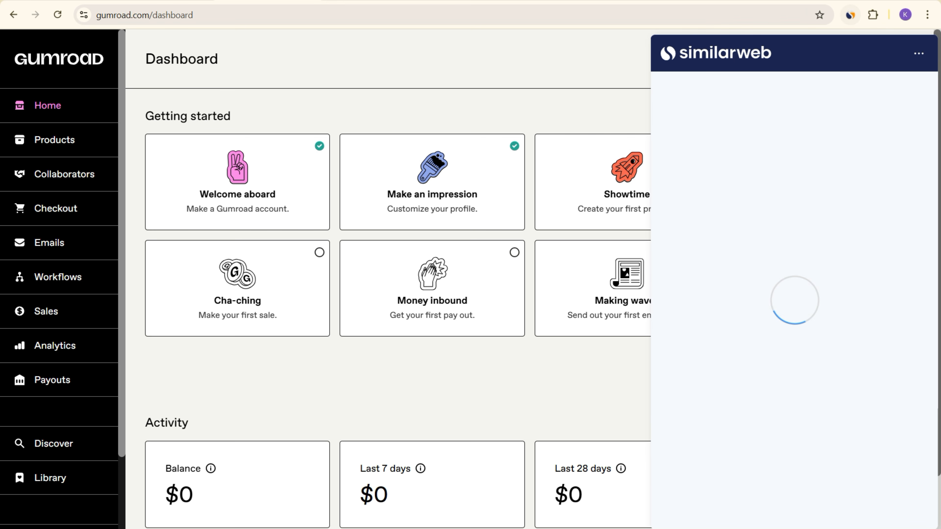
double_click(906, 394)
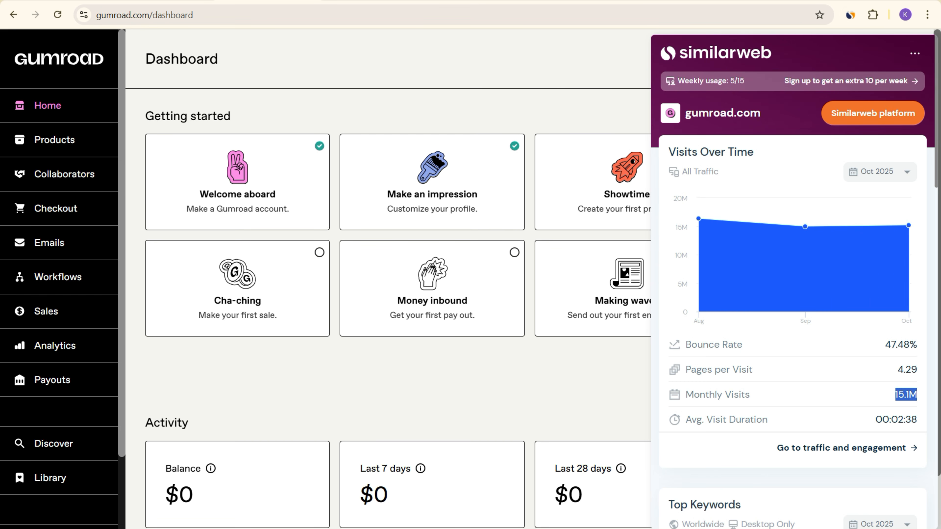
key("Escape")
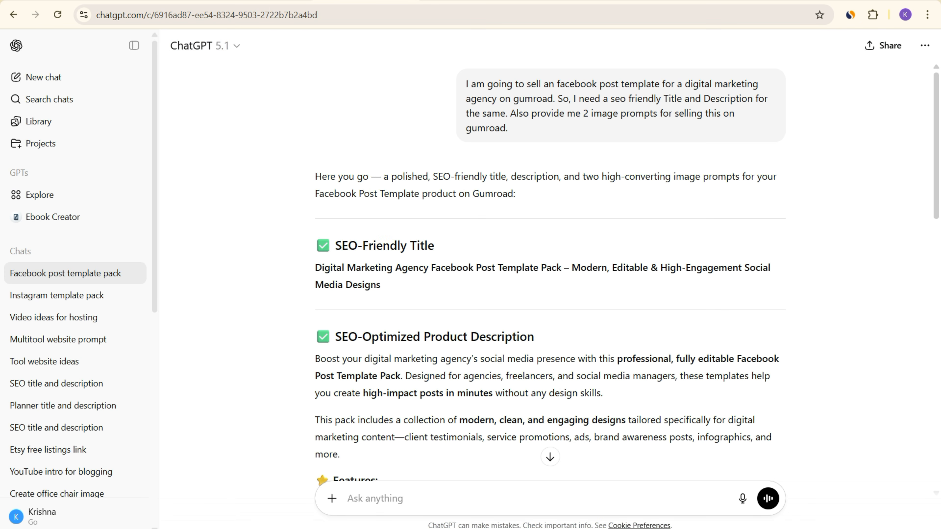
Switch to ChatGPT, review the SEO-friendly title and description, and select the text of Image Prompt 1.
scroll(550, 274, "down", 3)
left_click_drag(381, 163, 315, 163)
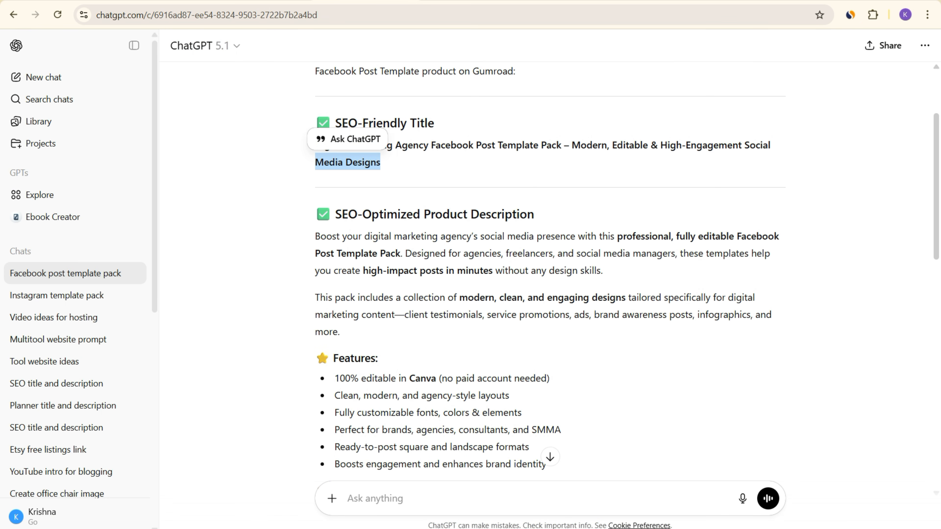
scroll(550, 274, "down", 15)
scroll(550, 274, "up", 5)
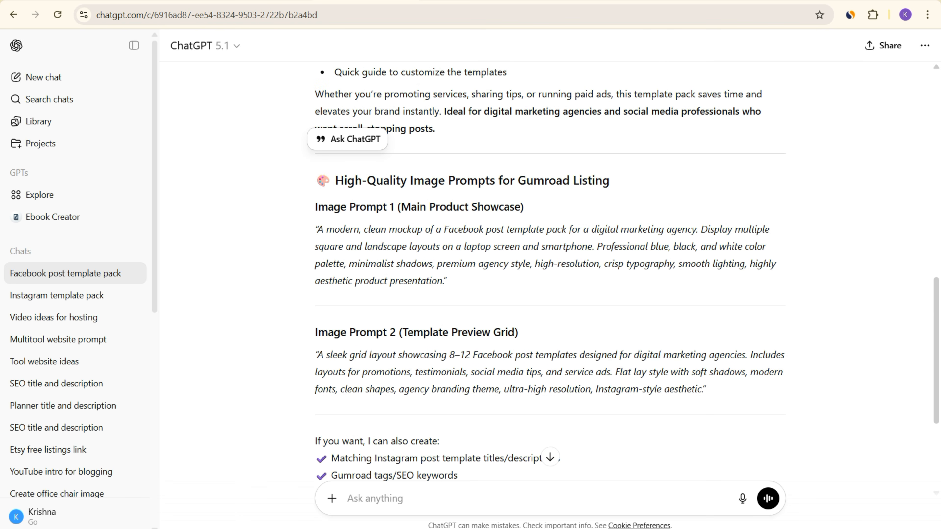
left_click_drag(318, 229, 443, 280)
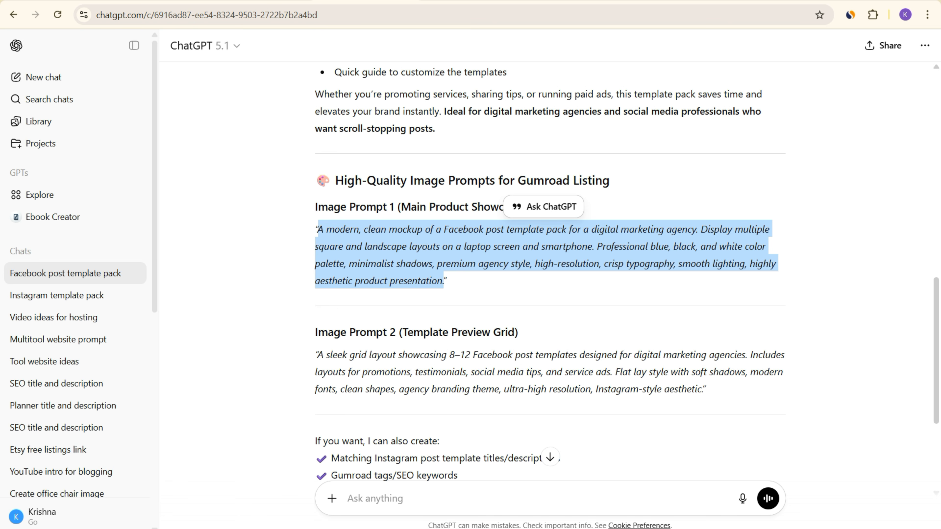
Switch to Ideogram and view the full prompt used for the generated Instagram post template mockups.
key("ctrl+Tab")
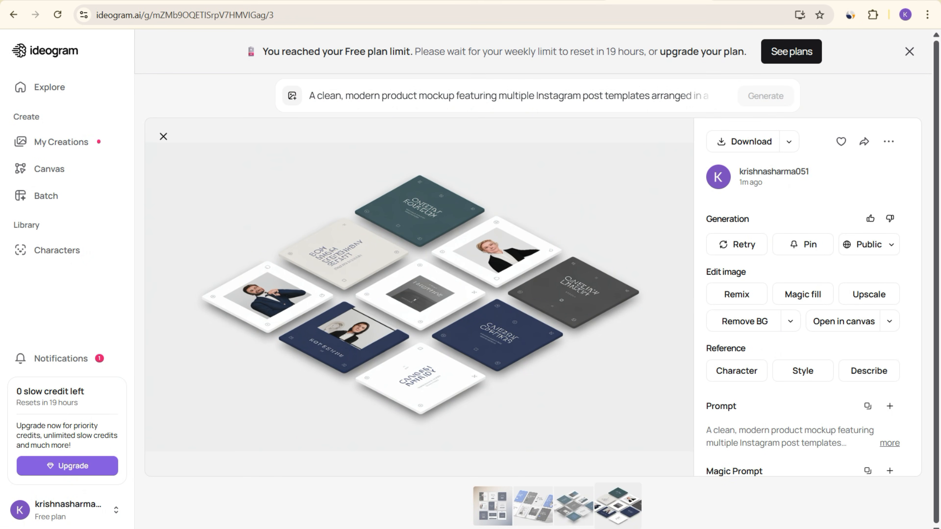
left_click(373, 95)
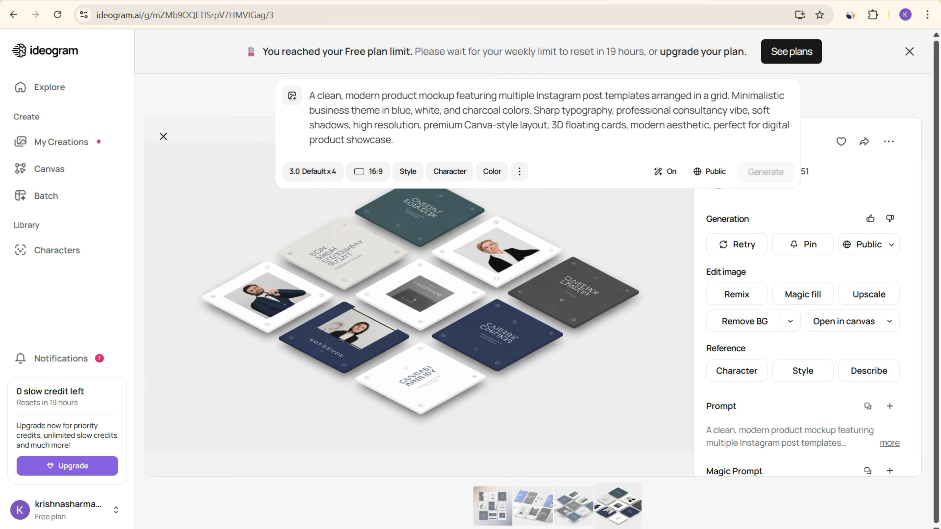
left_click_drag(315, 95, 336, 95)
key("Escape")
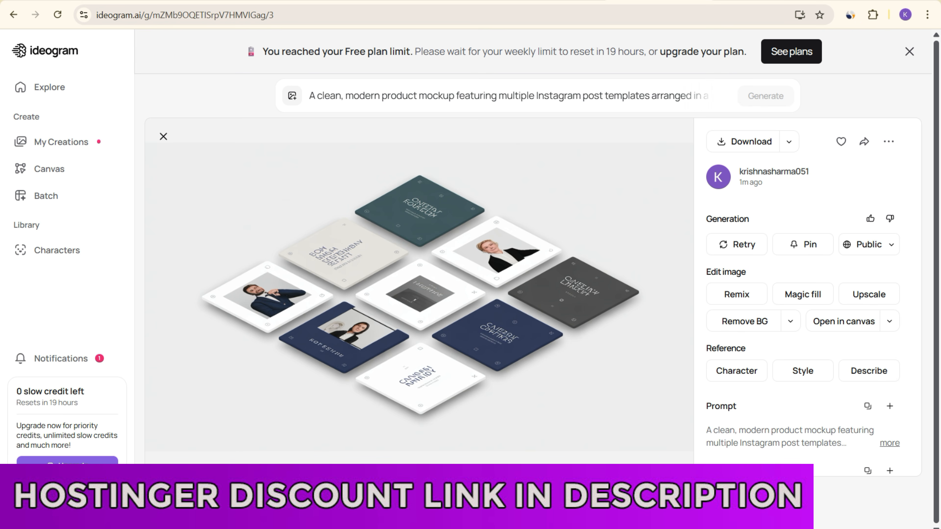
Browse the generated mockup variations and download the fourth one, the isometric grid of cards with portrait photos.
left_click(575, 508)
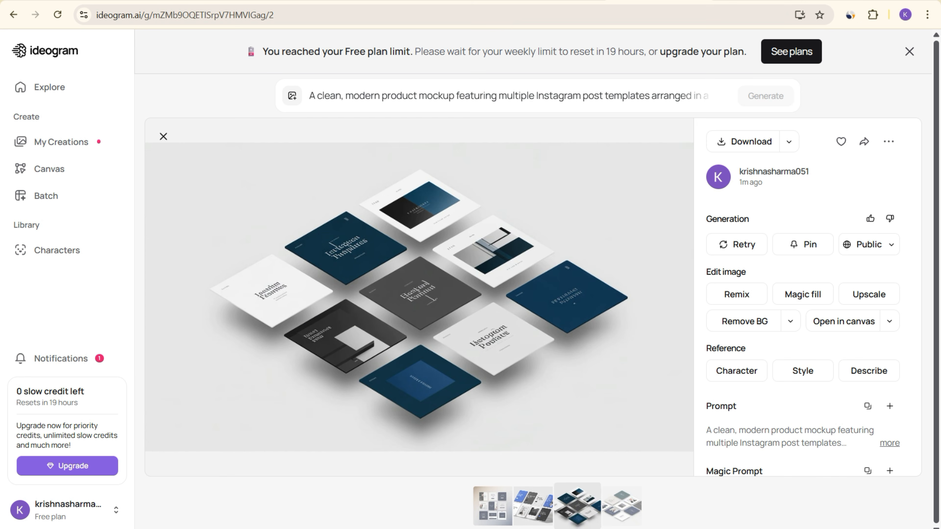
left_click(533, 510)
key("Left")
key("Right")
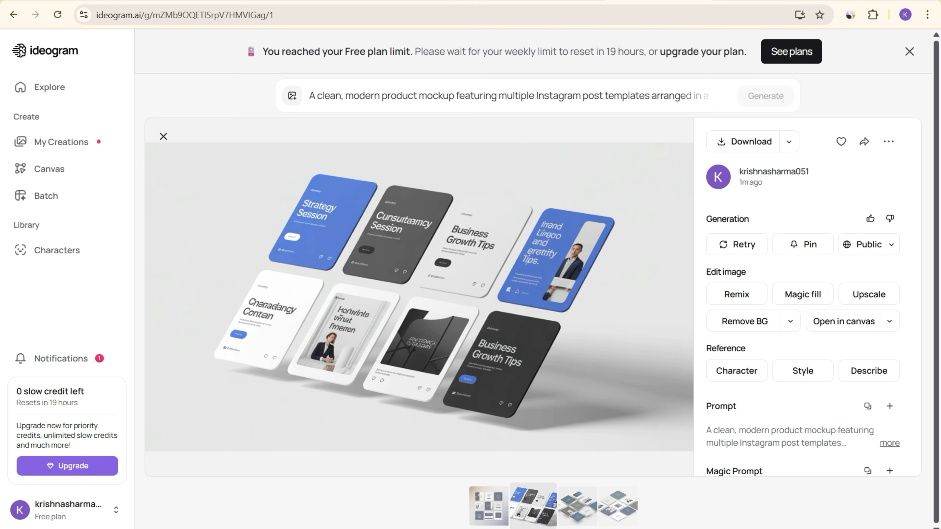
left_click(618, 506)
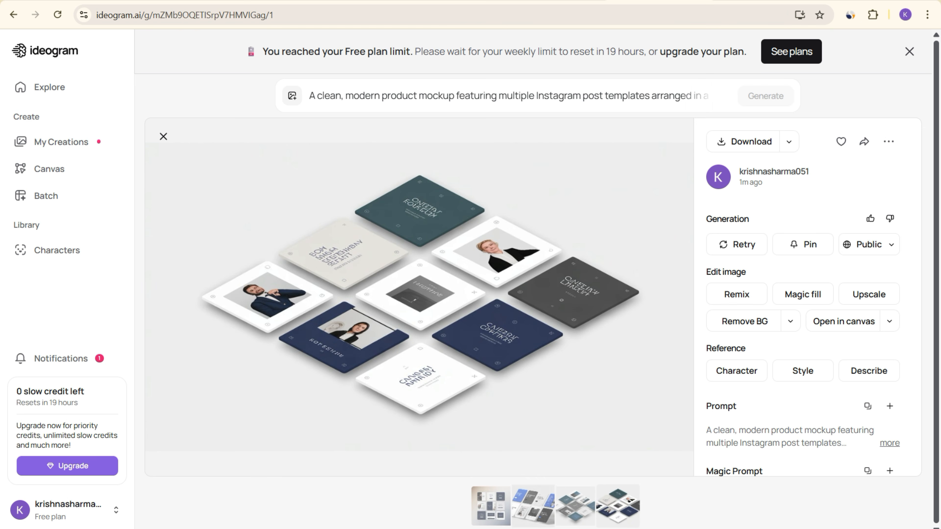
left_click(745, 141)
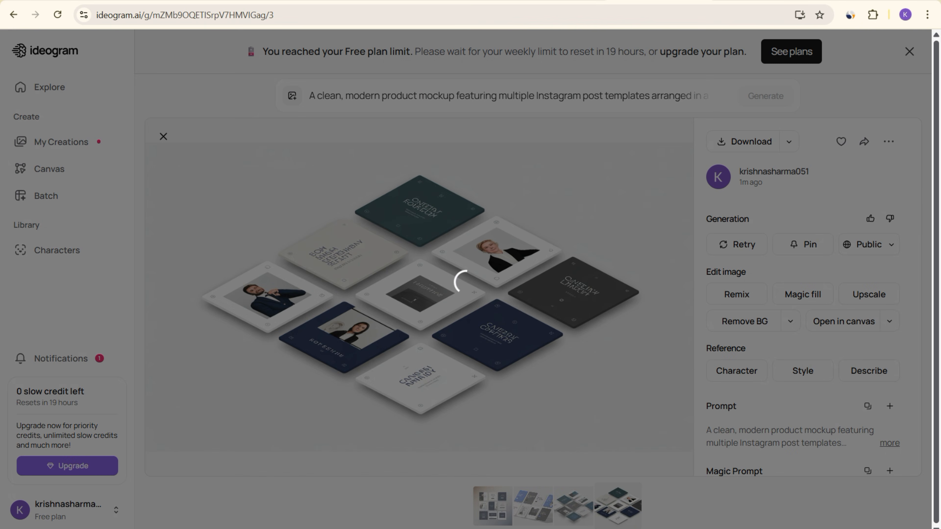
Return to the ChatGPT reply and copy the text of Image Prompt 2 (Template Preview Grid).
key("ctrl+Tab")
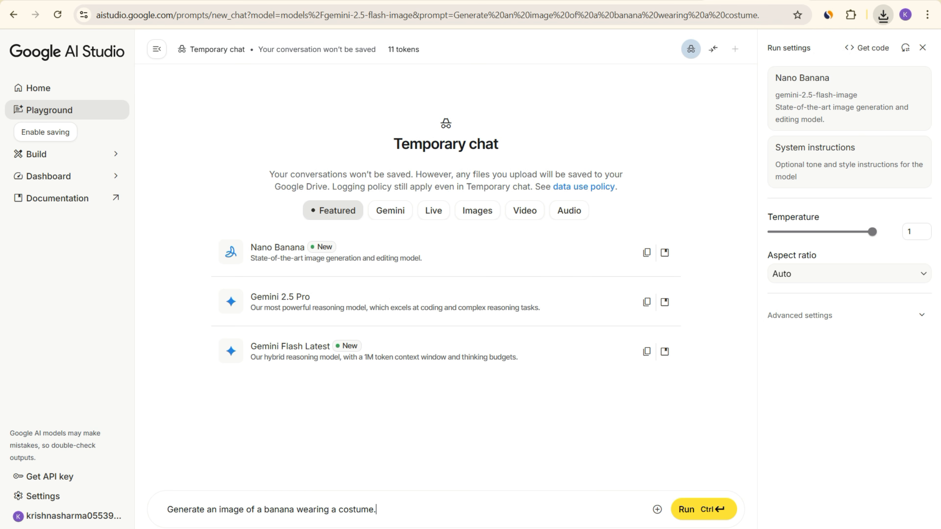
key("ctrl+Tab")
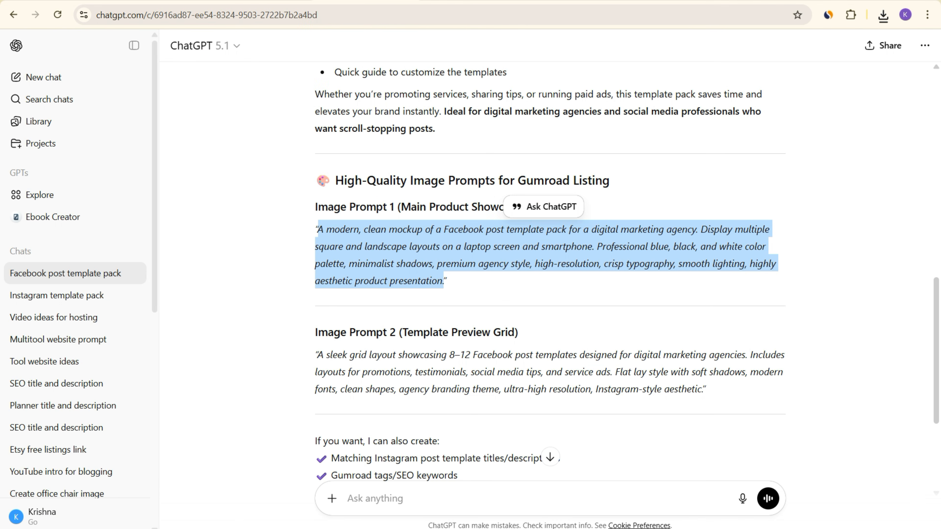
left_click_drag(317, 355, 703, 389)
key("ctrl+c")
Switch to Google AI Studio, replace the sample banana prompt with the copied Image Prompt 2, and run it with Nano Banana.
key("ctrl+shift+Tab")
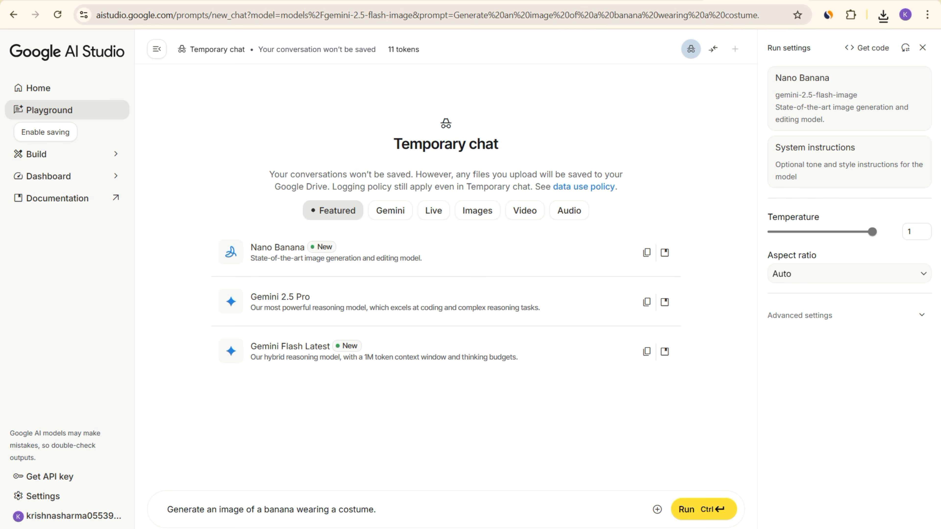
key("ctrl+a")
key("ctrl+v")
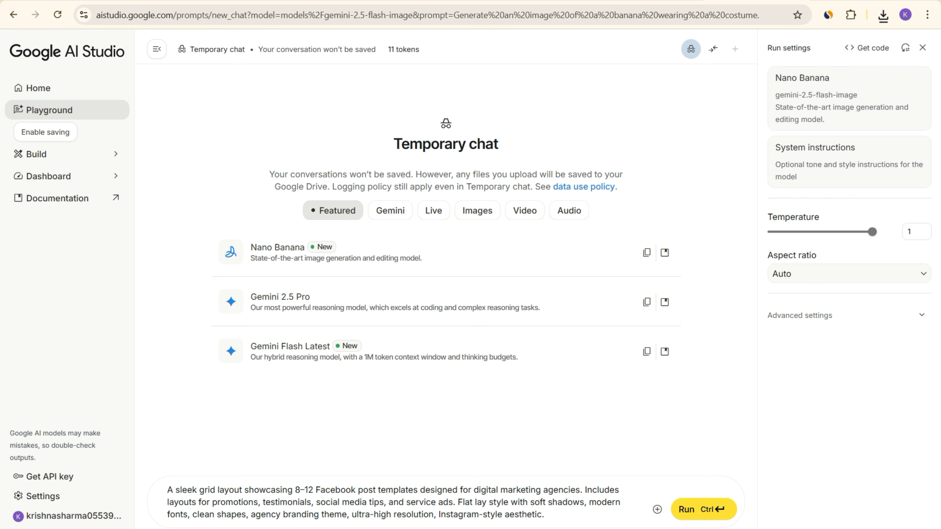
left_click(703, 509)
Switch back to Ideogram and look at the third mockup variation together with its full prompt.
key("ctrl+shift+Tab")
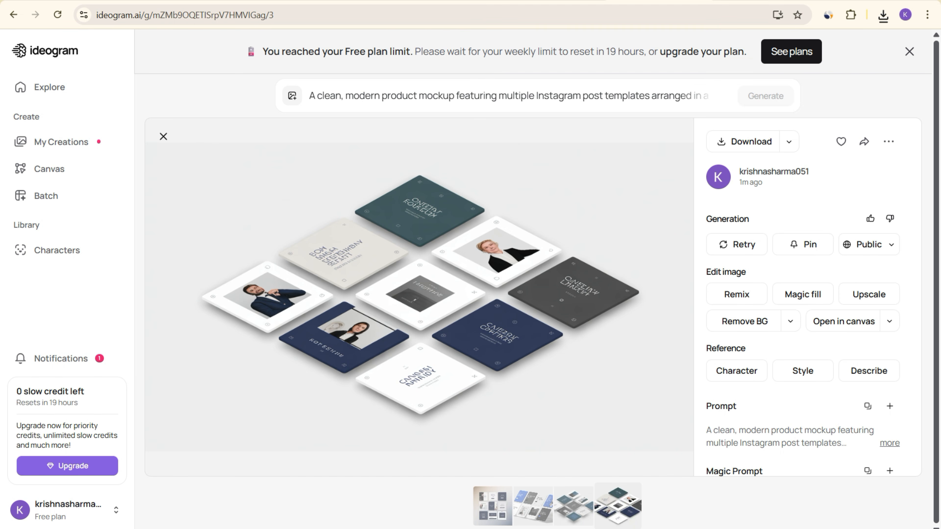
key("Left")
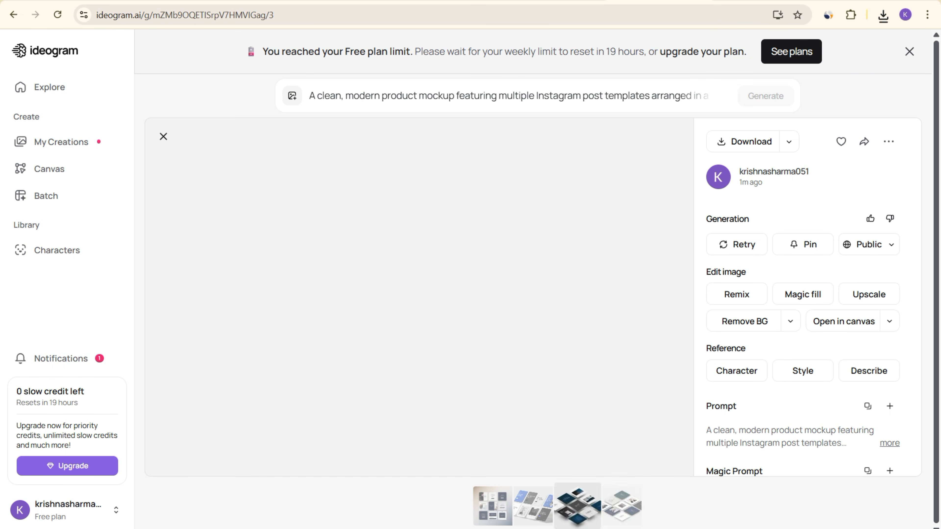
left_click(368, 95)
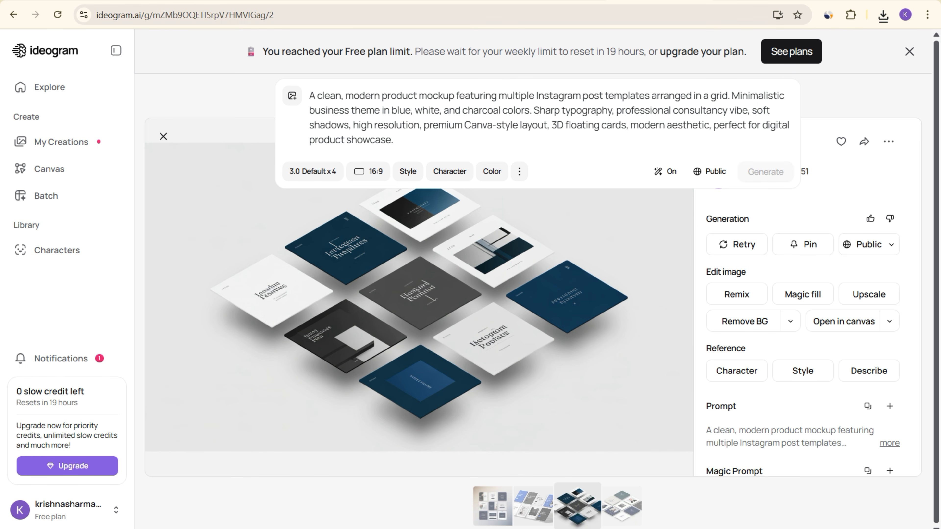
Switch to Google AI Studio, download the generated Facebook post template grid image, and return to the ChatGPT reply.
key("ctrl+Tab")
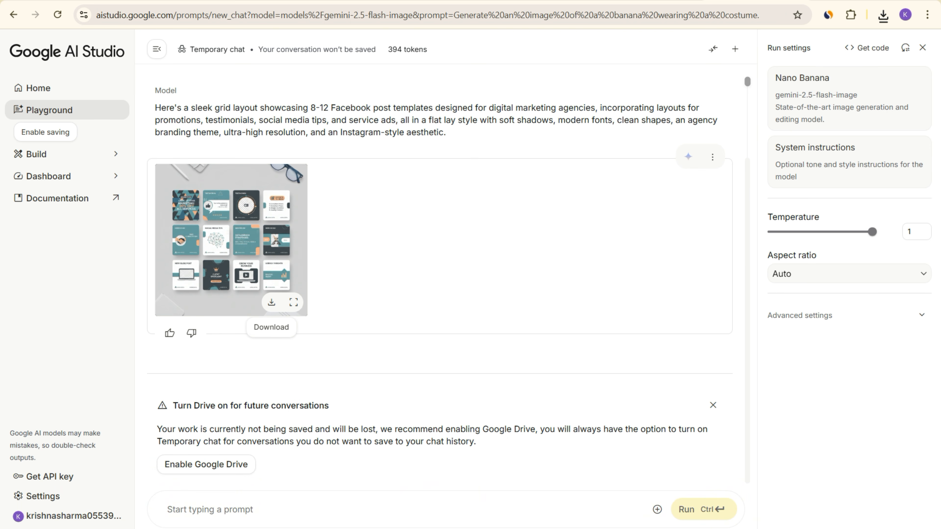
left_click(271, 302)
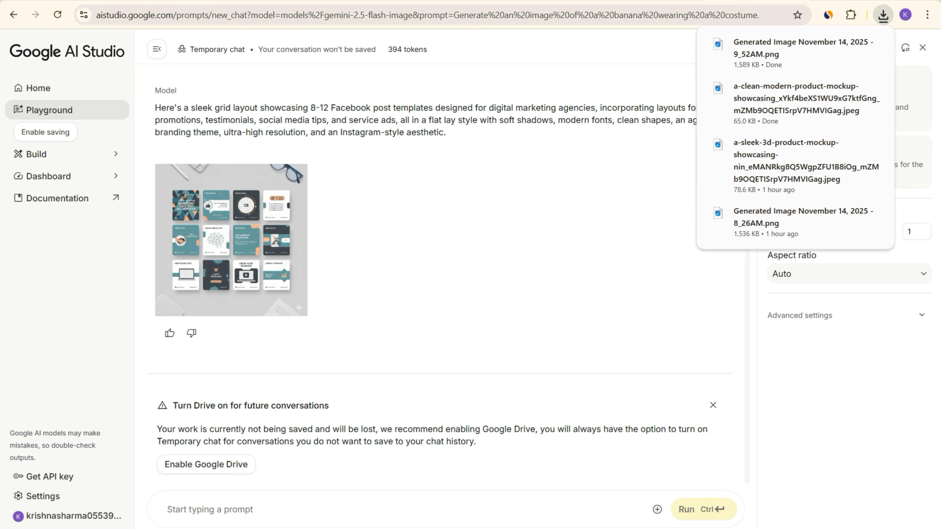
left_click(365, 2)
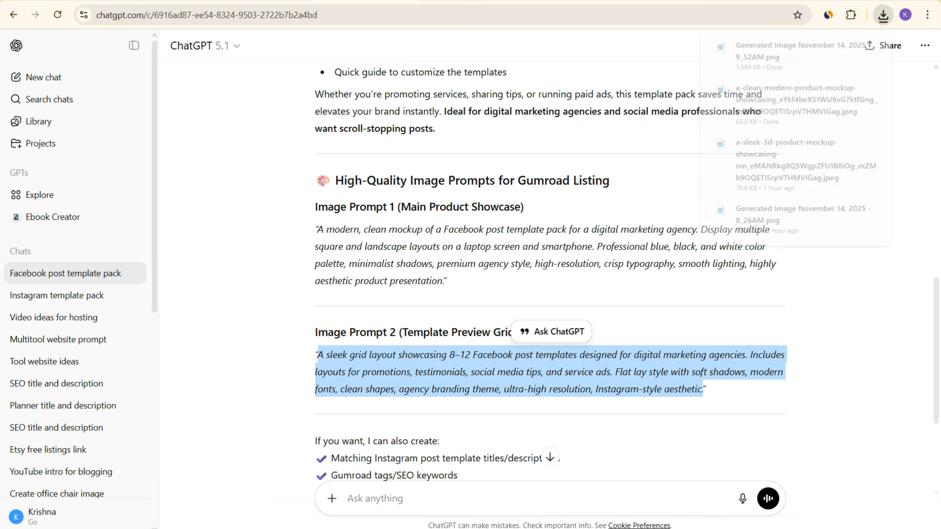
scroll(550, 271, "up", 4)
Switch to Gumroad and start creating a new product from the product list.
left_click(268, 1)
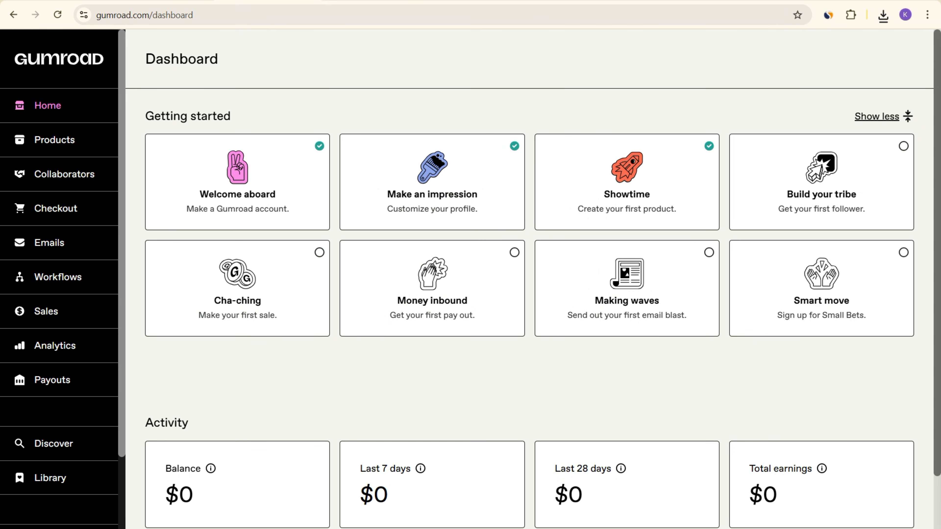
left_click(54, 140)
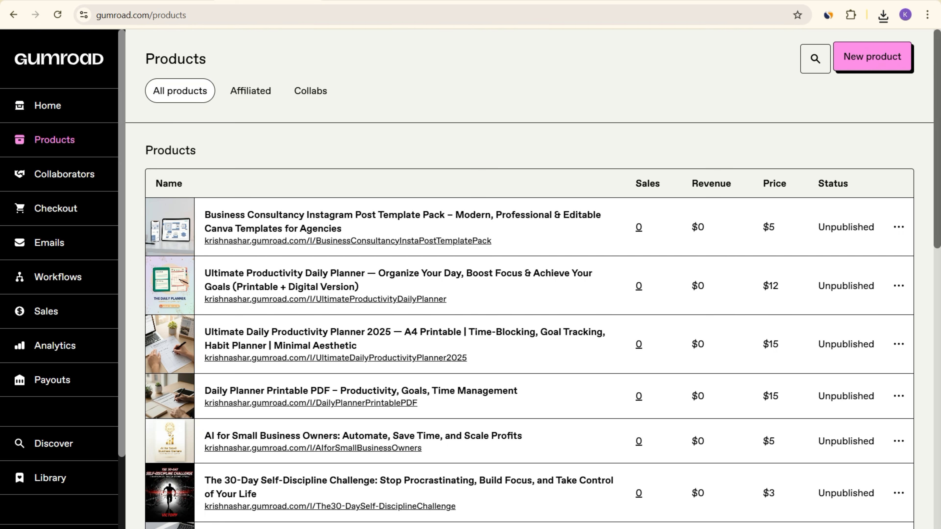
left_click(873, 56)
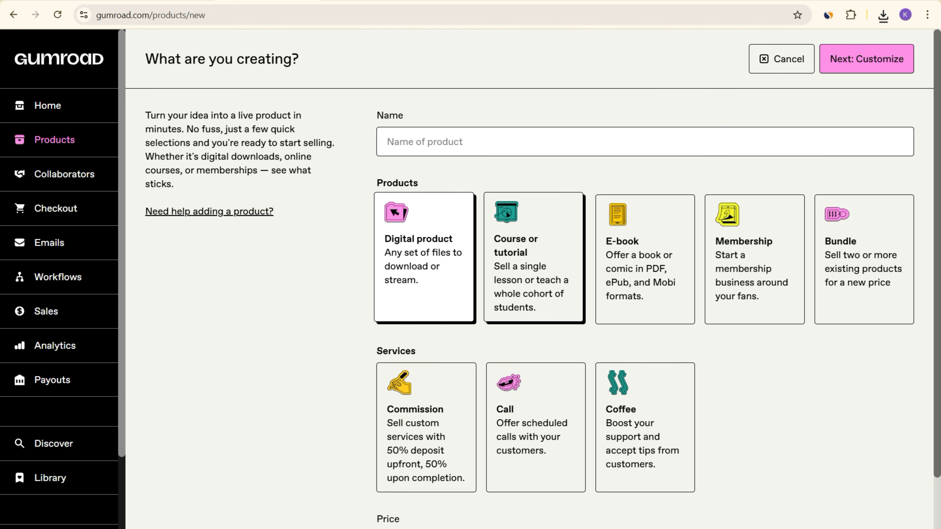
Keep Digital product as the product type and set the price to $7.
scroll(508, 213, "down", 2)
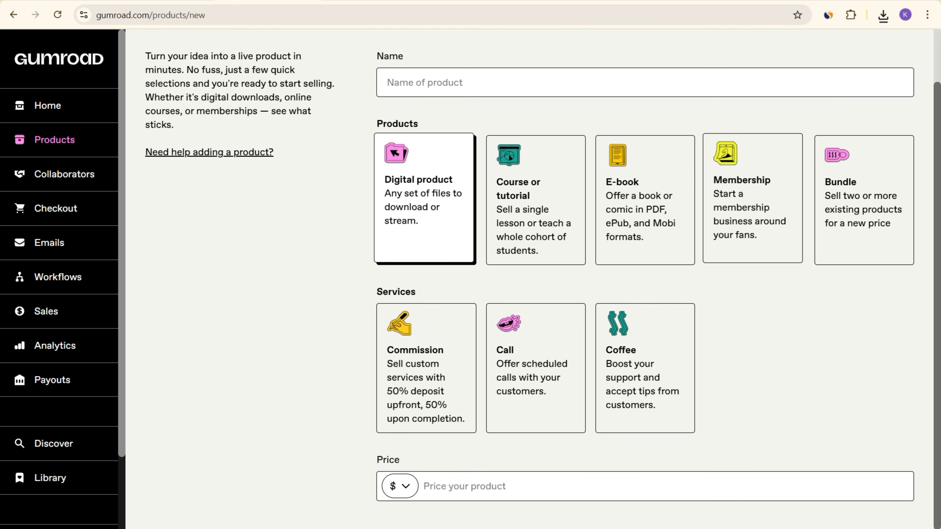
scroll(509, 213, "up", 2)
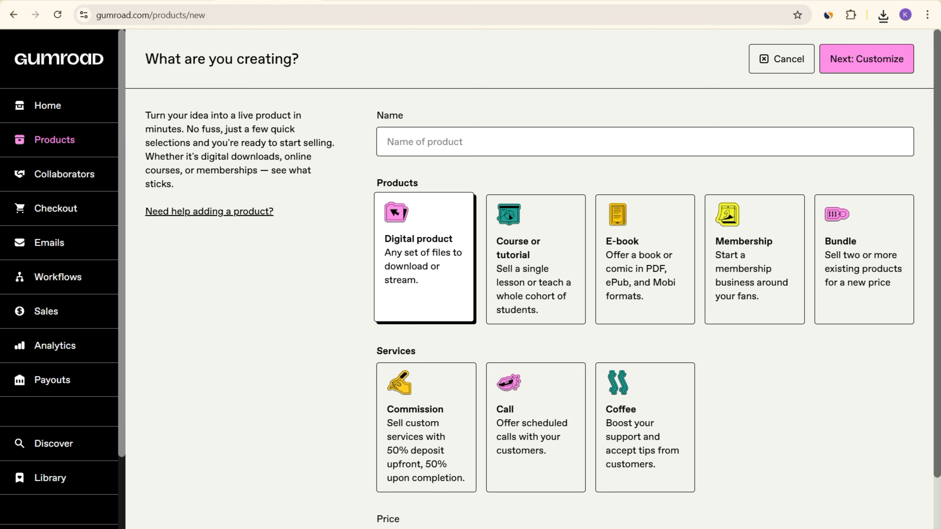
scroll(509, 213, "down", 2)
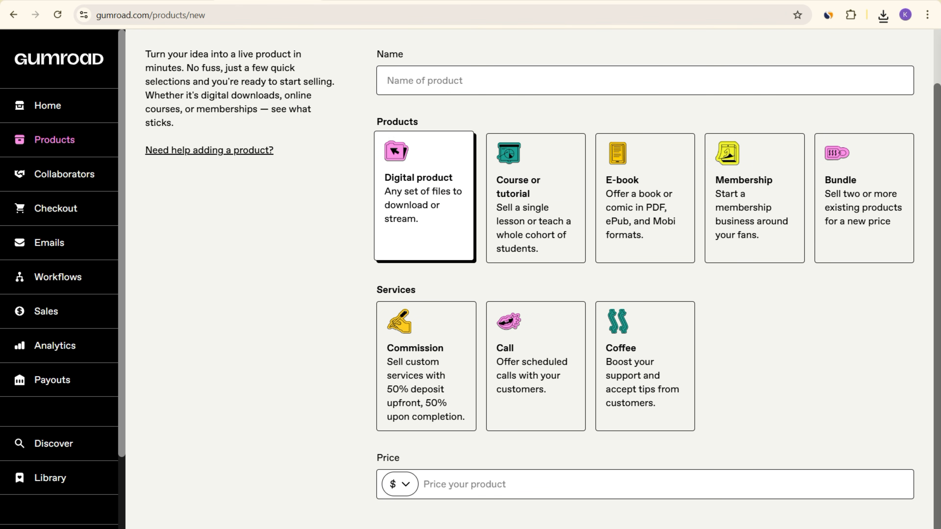
scroll(530, 279, "down", 1)
left_click(423, 481)
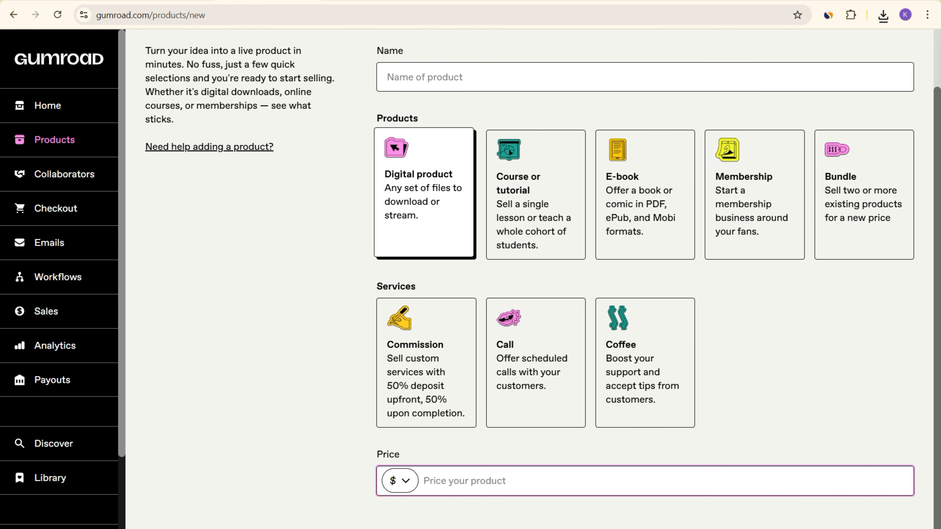
type("7")
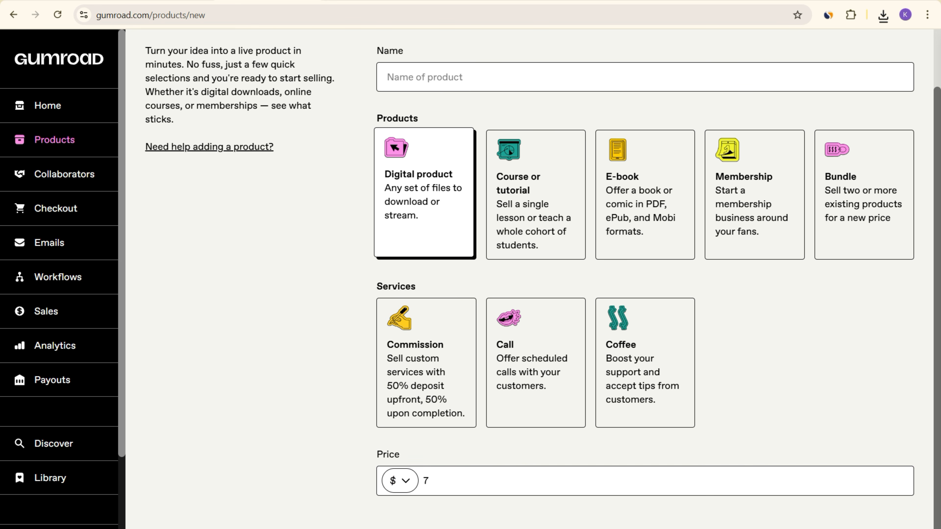
scroll(533, 279, "up", 2)
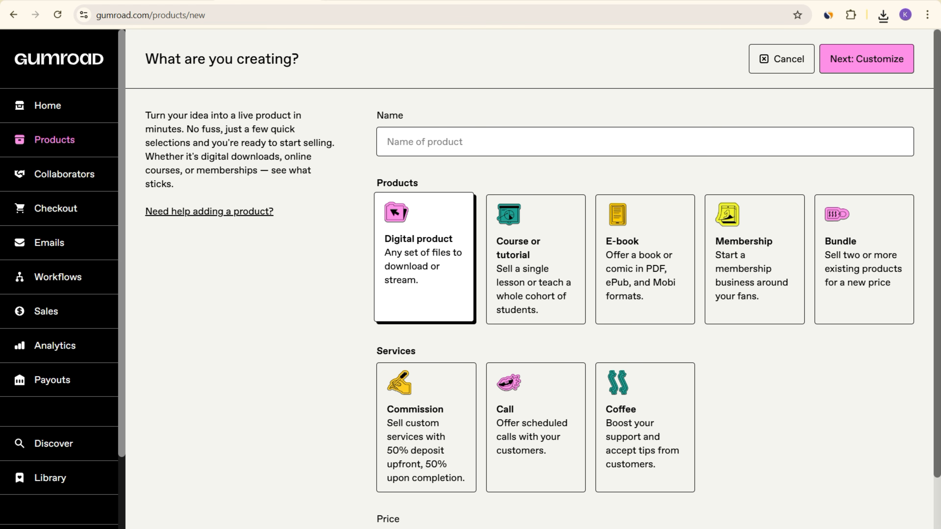
Copy the SEO-friendly title "Digital Marketing Agency Facebook Post Template Pack…" from ChatGPT into the Gumroad product name and continue to customization.
left_click(388, 142)
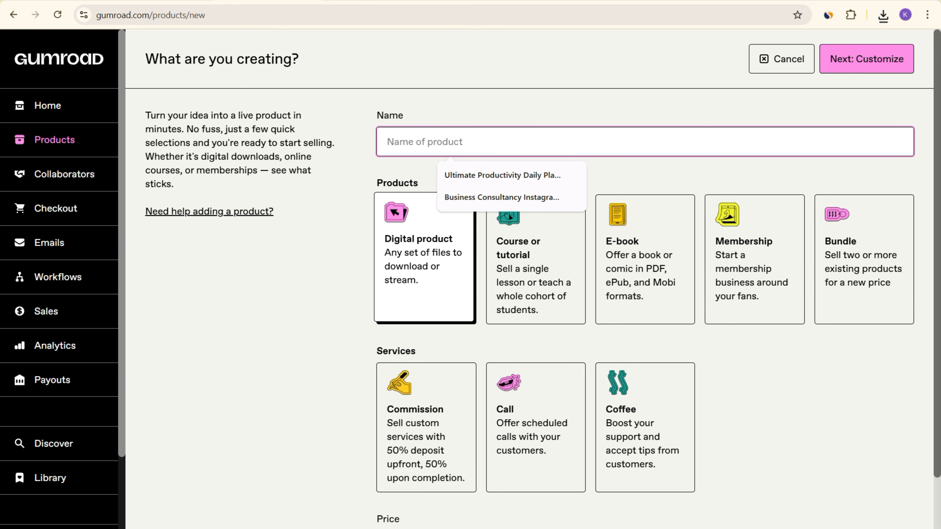
key("ctrl+Tab")
scroll(550, 271, "up", 5)
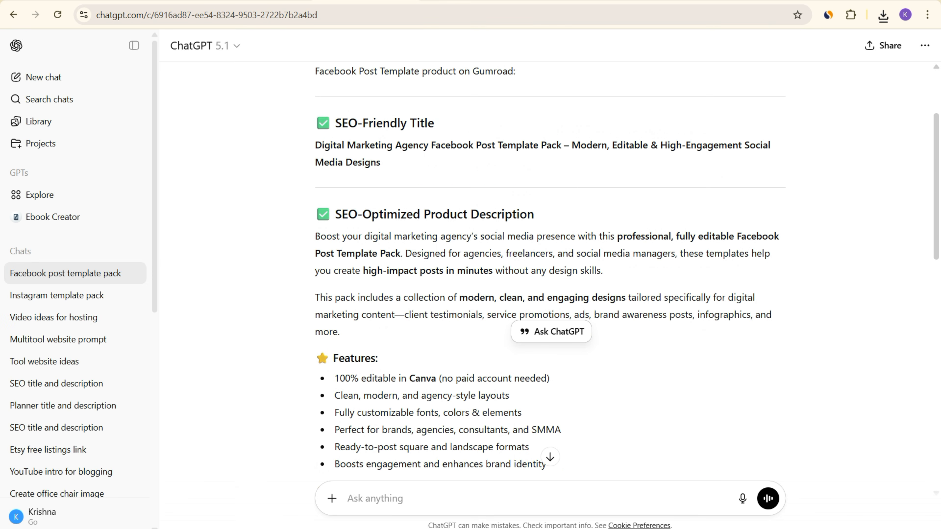
left_click_drag(315, 145, 380, 162)
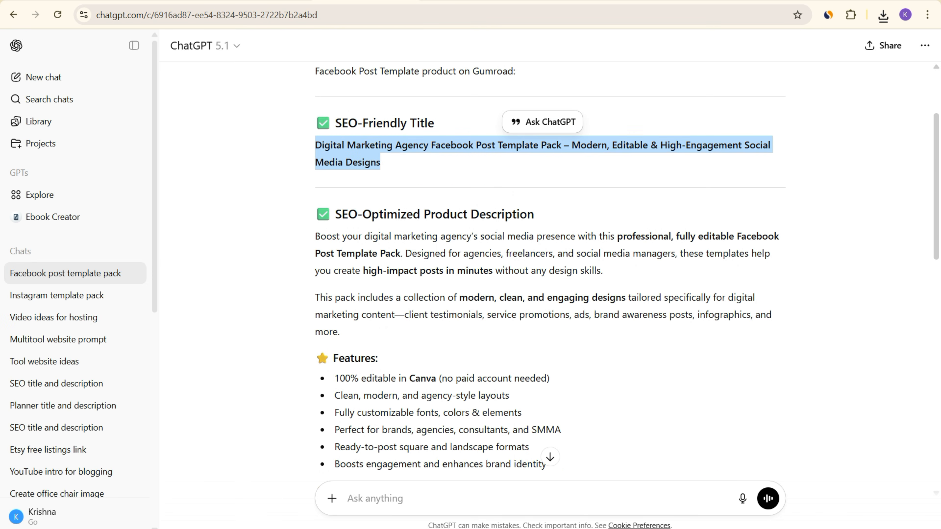
key("ctrl+c")
scroll(550, 259, "up", 3)
key("ctrl+Tab")
key("ctrl+v")
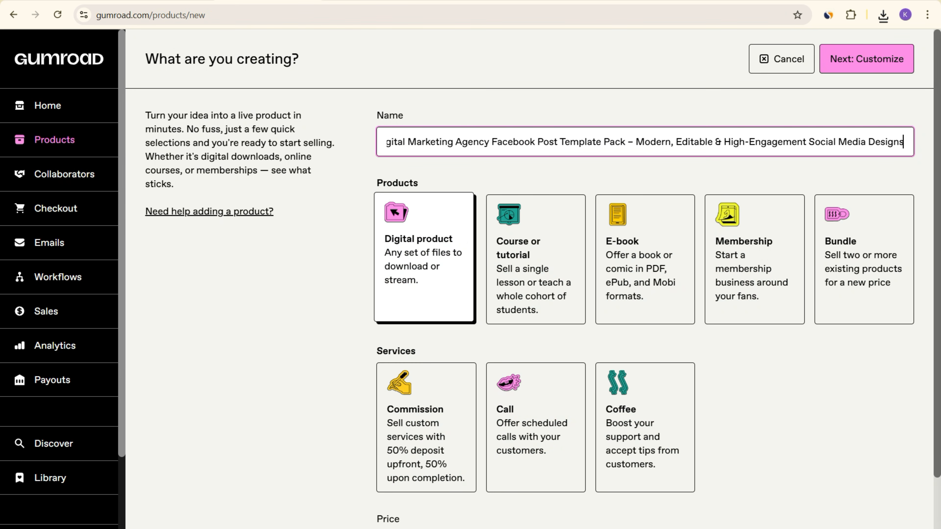
key("Return")
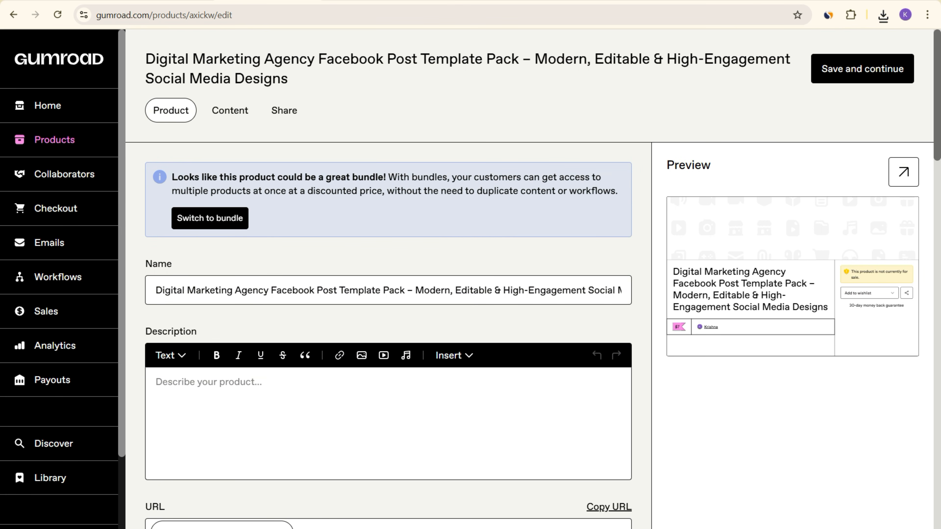
Copy the whole SEO-optimized product description from ChatGPT, including Features and What You Get, into the Gumroad product description.
left_click(258, 290)
left_click(156, 382)
key("ctrl+Tab")
scroll(551, 260, "down", 5)
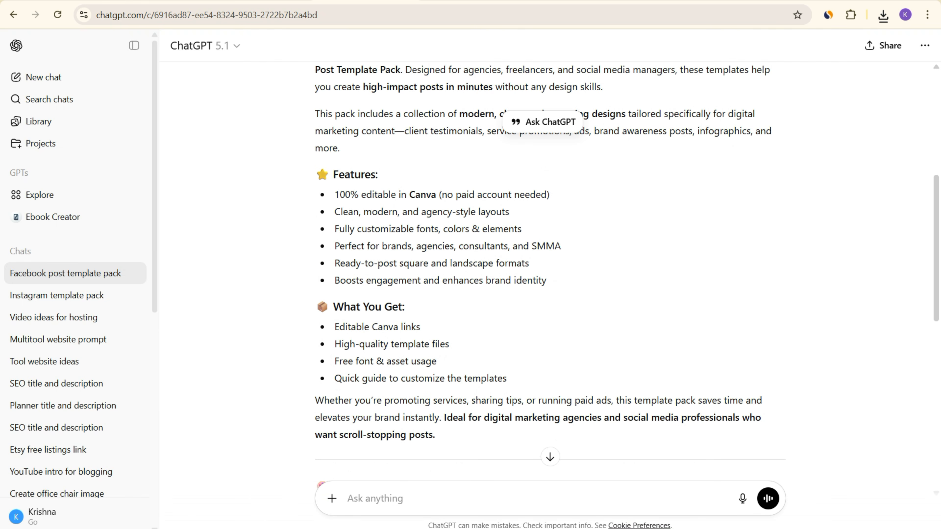
scroll(550, 260, "up", 3)
left_click_drag(315, 175, 435, 261)
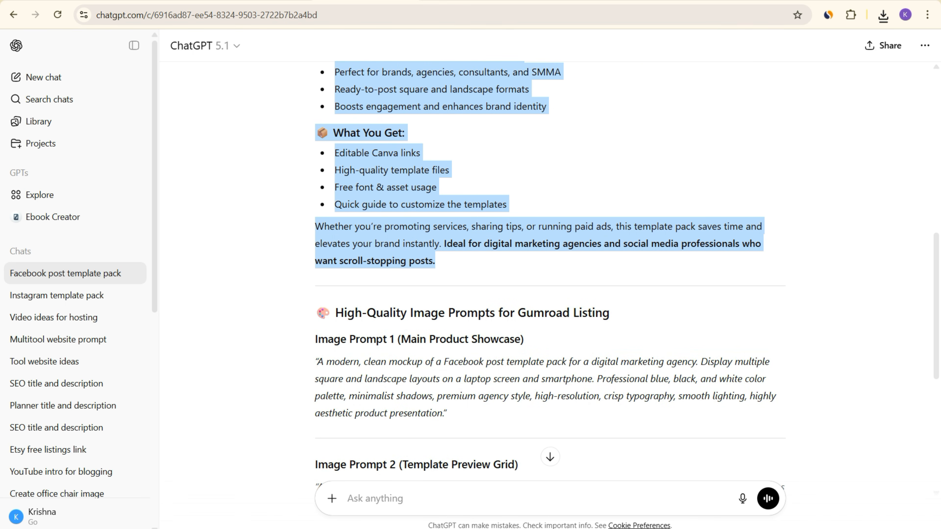
key("alt+Tab")
key("ctrl+v")
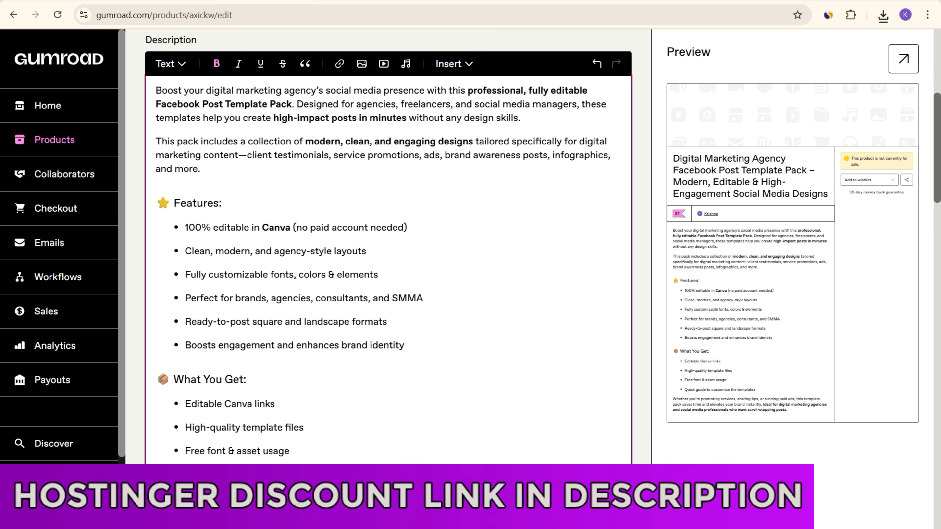
Copy "Facebook Post Template" from the product name and use it as the custom URL ending, FacebookPostTemplate.
scroll(388, 245, "down", 6)
left_click(313, 245)
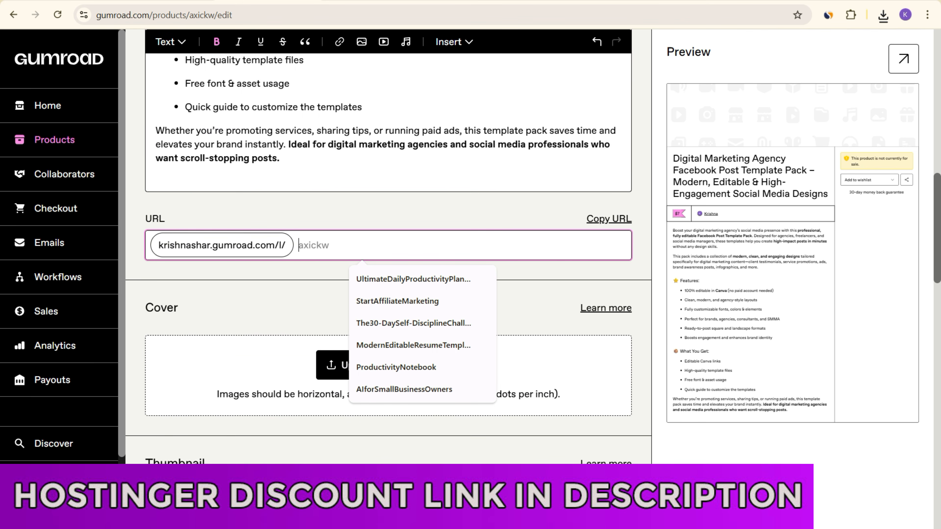
scroll(388, 246, "up", 10)
left_click(292, 290)
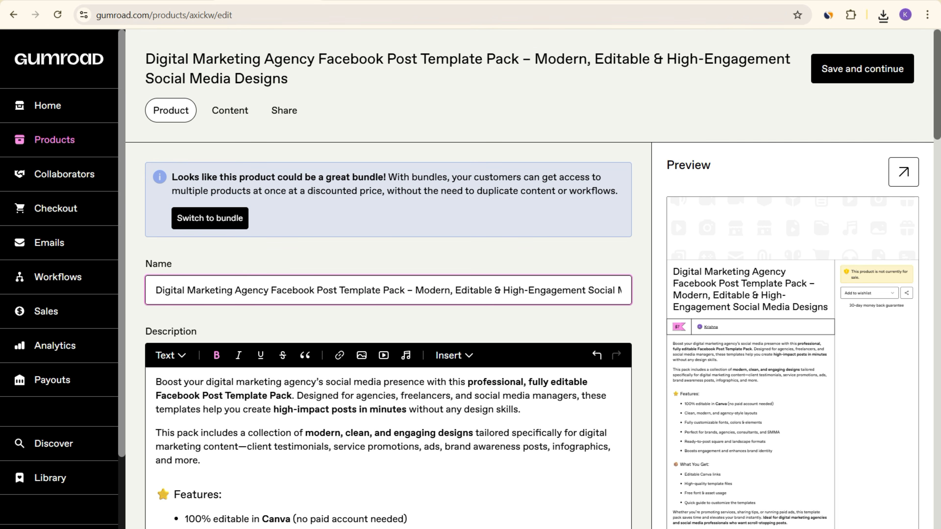
left_click_drag(270, 290, 380, 290)
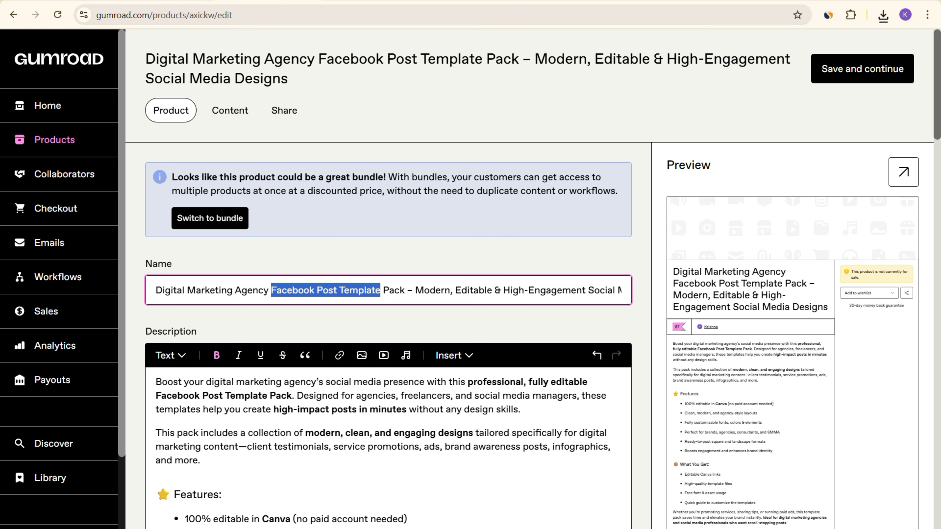
scroll(388, 278, "down", 12)
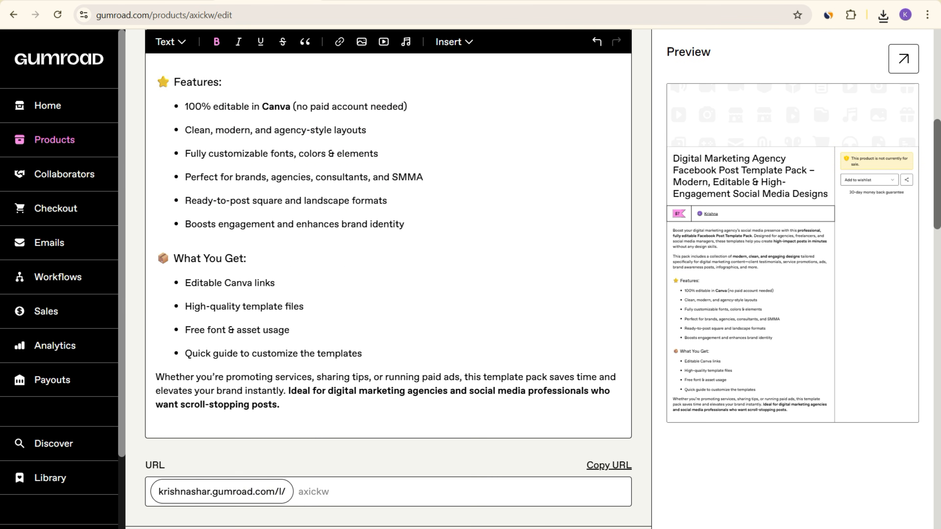
left_click(365, 230)
key("ctrl+v")
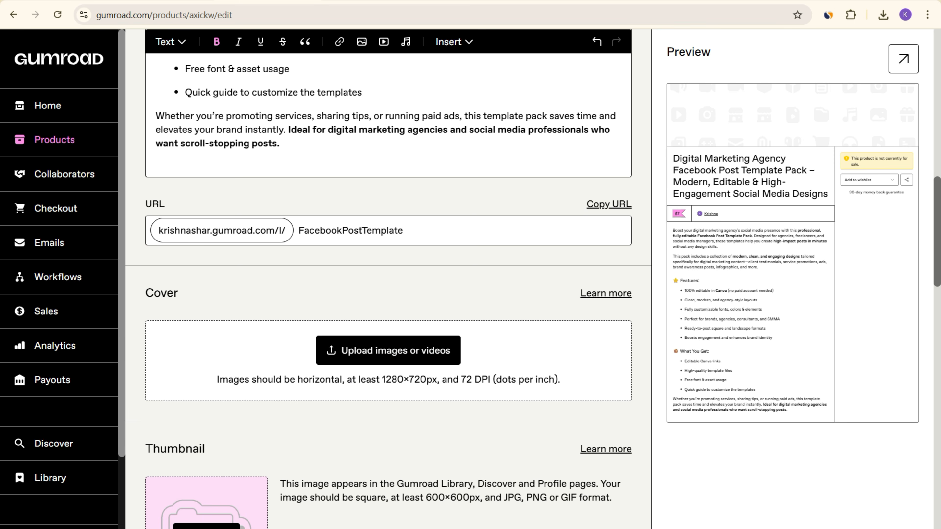
Upload the a-clean-modern-product-mockup-showcasing image from the Downloads folder as the product cover.
scroll(388, 278, "down", 3)
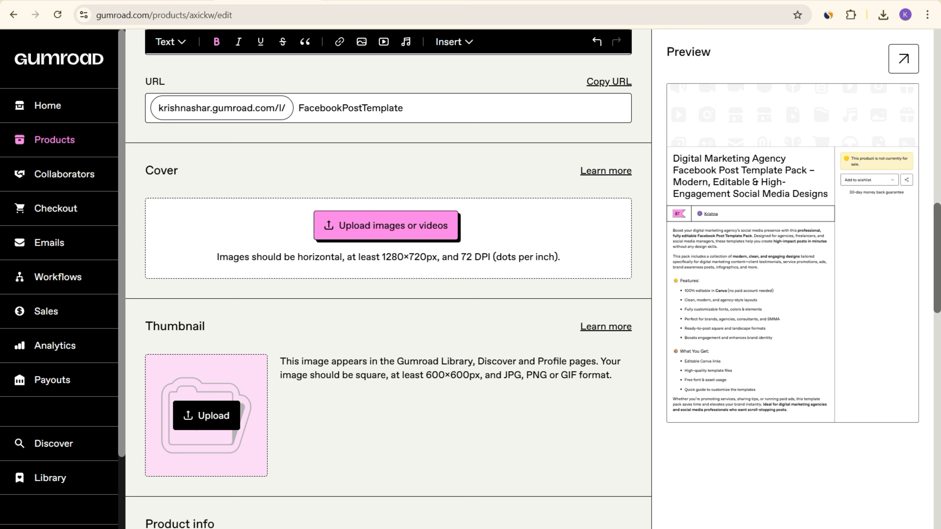
key("ctrl+Tab")
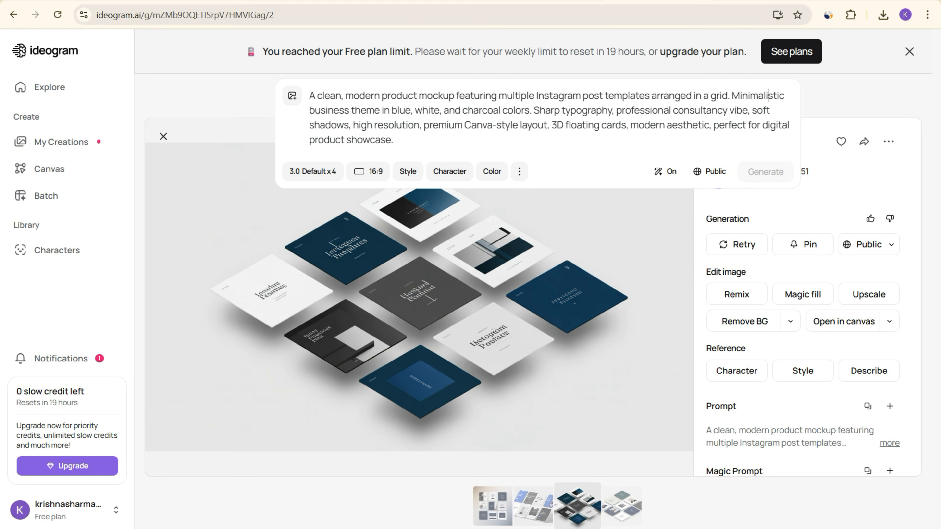
key("ctrl+shift+Tab")
left_click(388, 228)
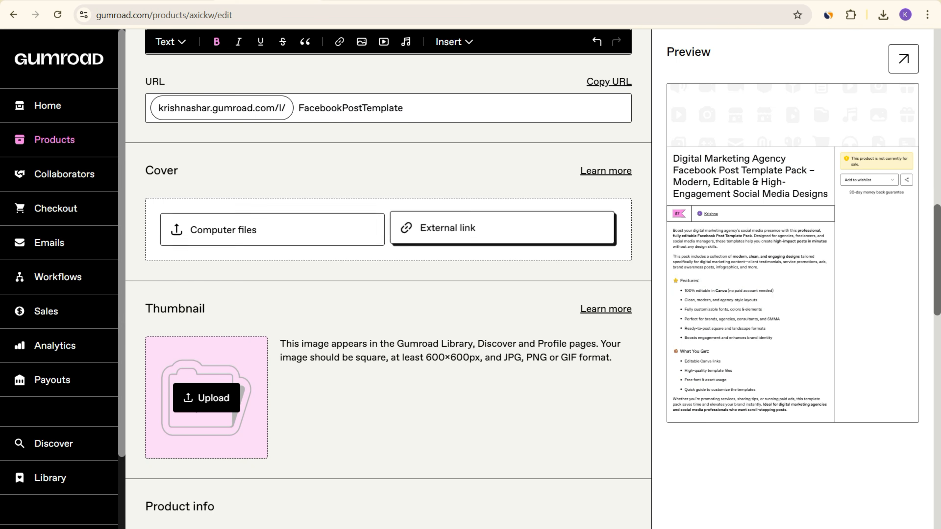
left_click(222, 228)
left_click(212, 111)
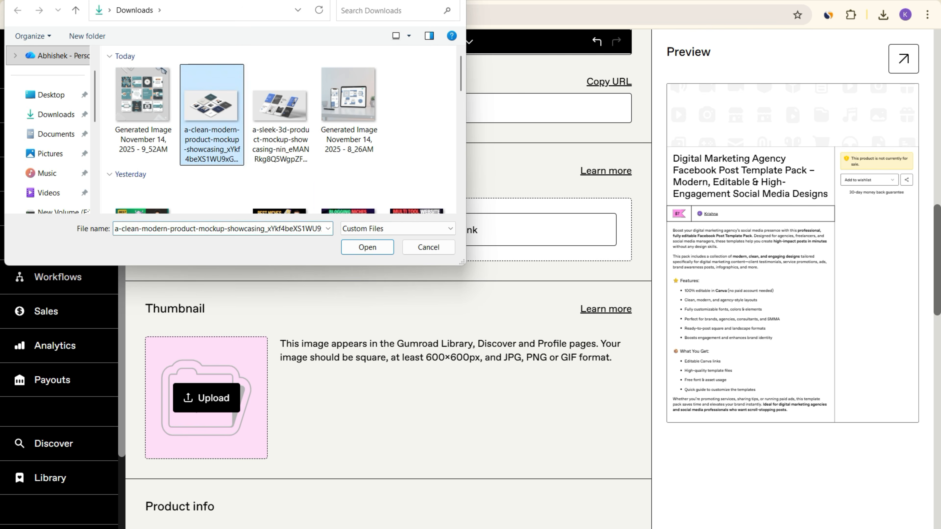
left_click(367, 246)
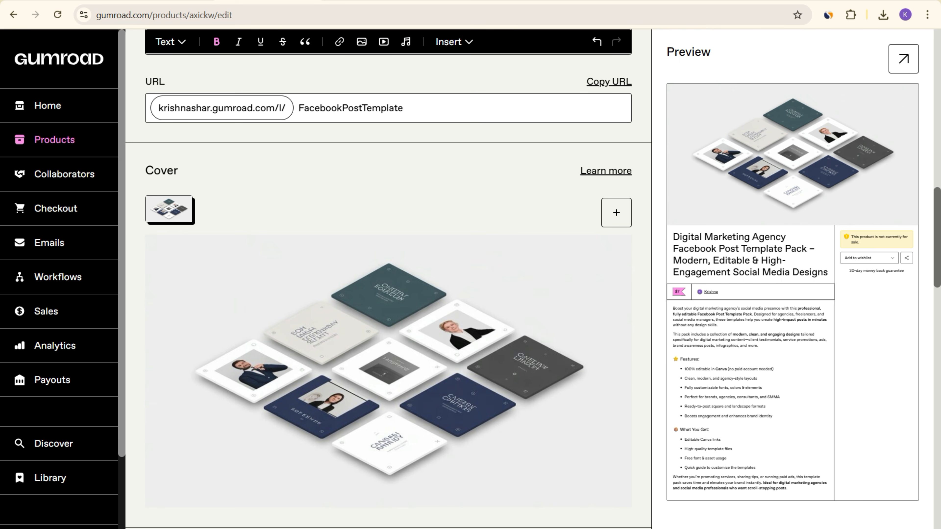
Upload "Generated Image November 14, 2025 - 9_52AM" from the Downloads folder as the product thumbnail.
scroll(206, 213, "down", 10)
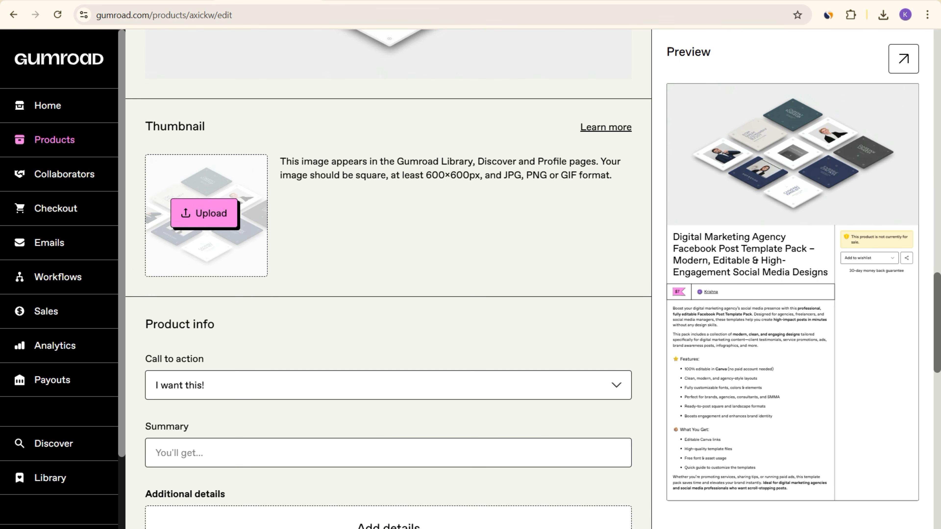
left_click(206, 213)
left_click(142, 94)
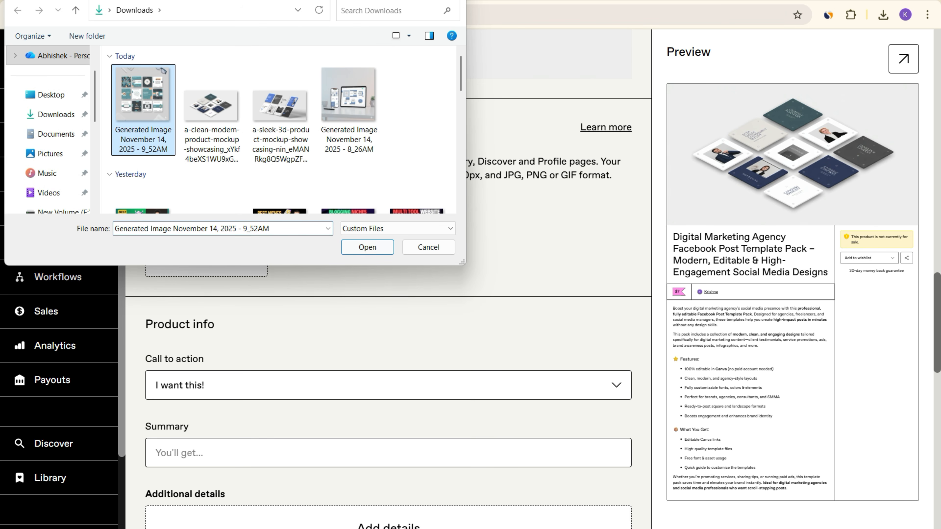
left_click(367, 247)
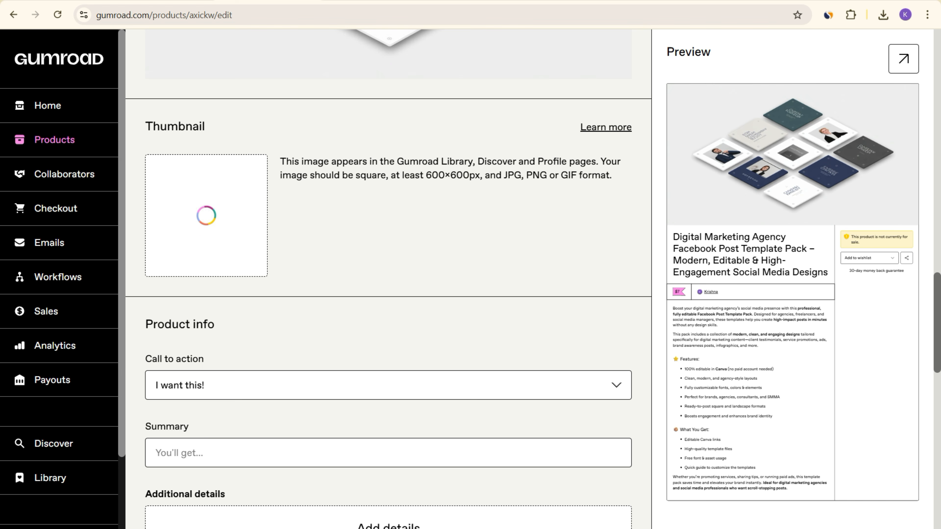
left_click_drag(426, 175, 490, 175)
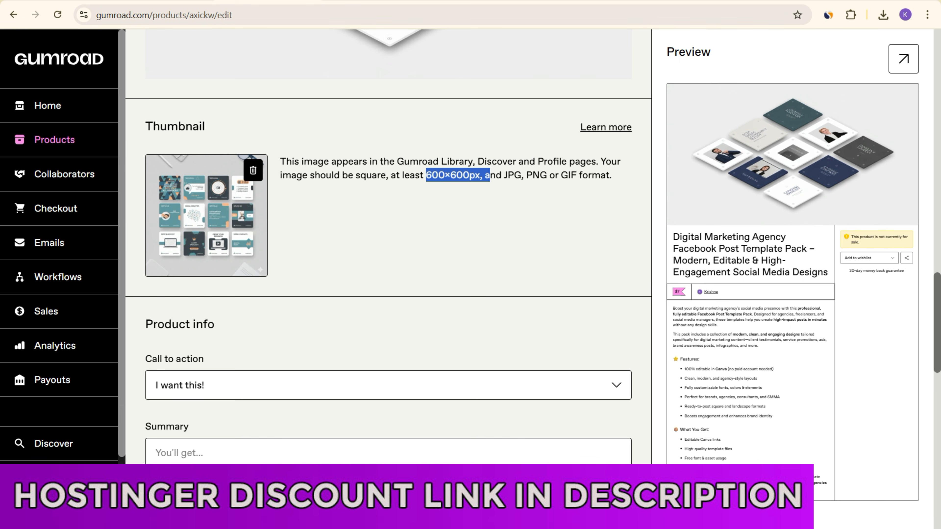
Try out the Buy this and I want this! options for the product's call to action.
scroll(388, 260, "down", 3)
left_click(388, 262)
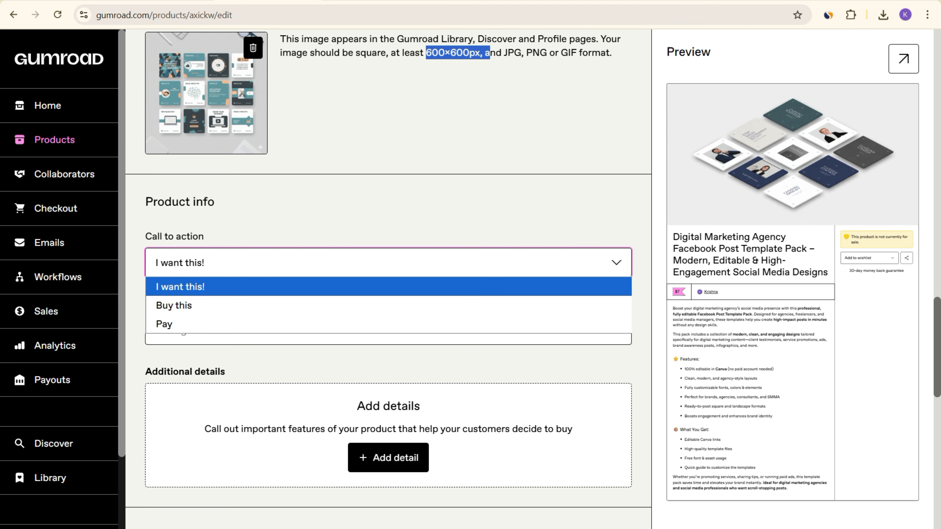
key("Down")
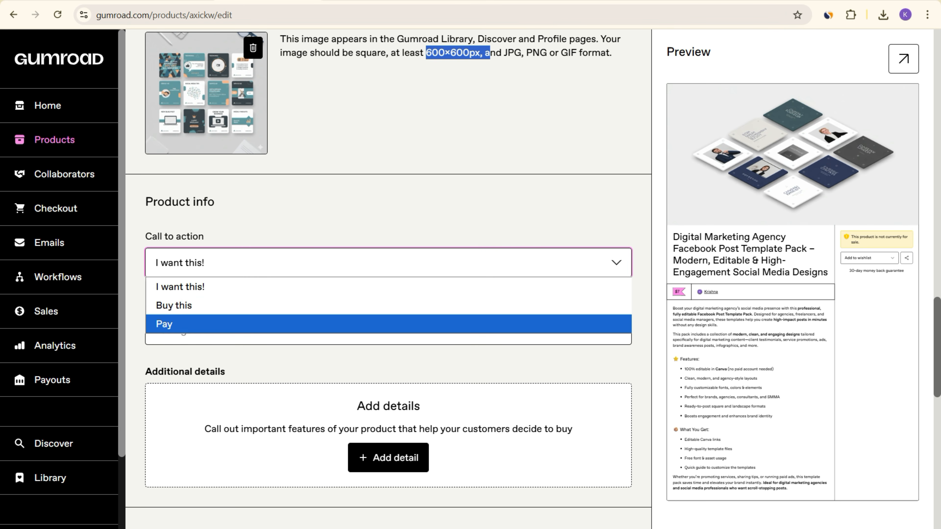
key("Return")
left_click(388, 262)
left_click(388, 305)
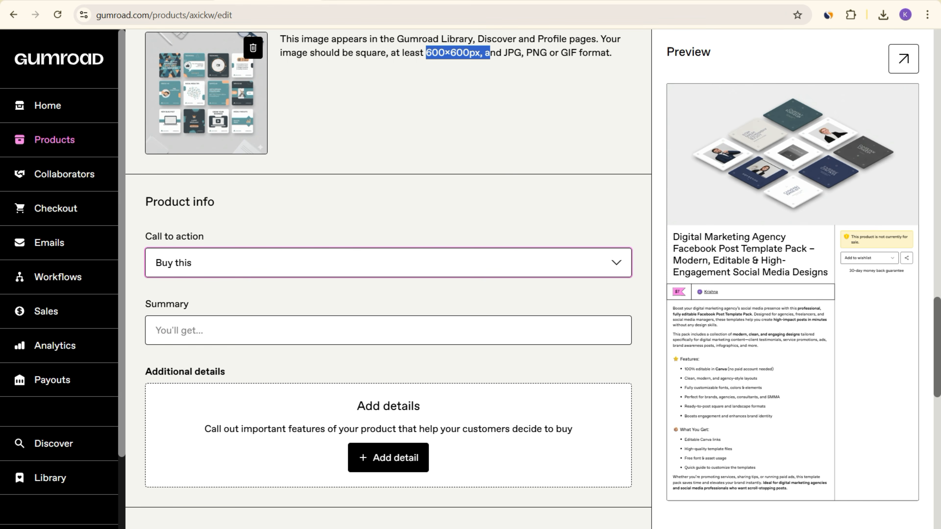
left_click(387, 262)
left_click(388, 287)
Set the product's call to action to Pay.
left_click(388, 262)
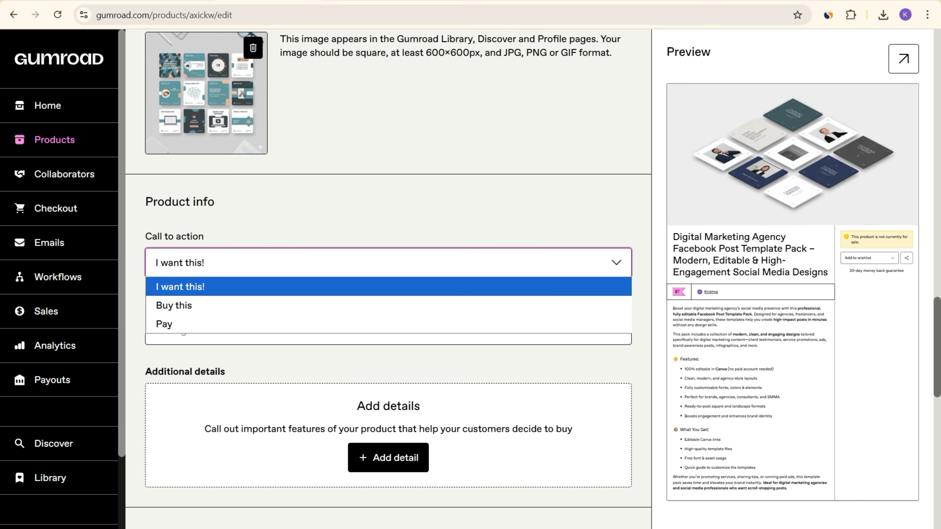
left_click(388, 324)
Copy the description's opening sentence, from "Boost your digital marketing agency's" to "Facebook Post Template Pack.", into the product summary.
left_click(388, 330)
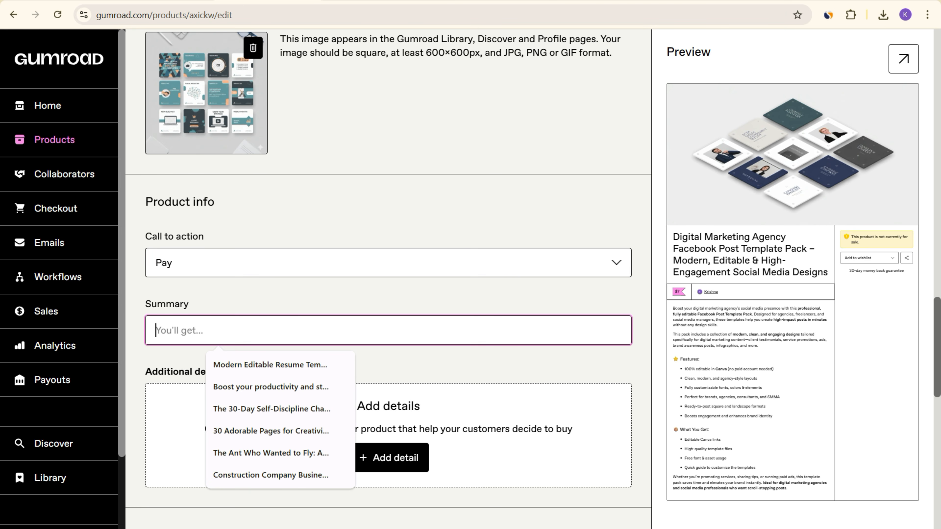
scroll(388, 331, "up", 12)
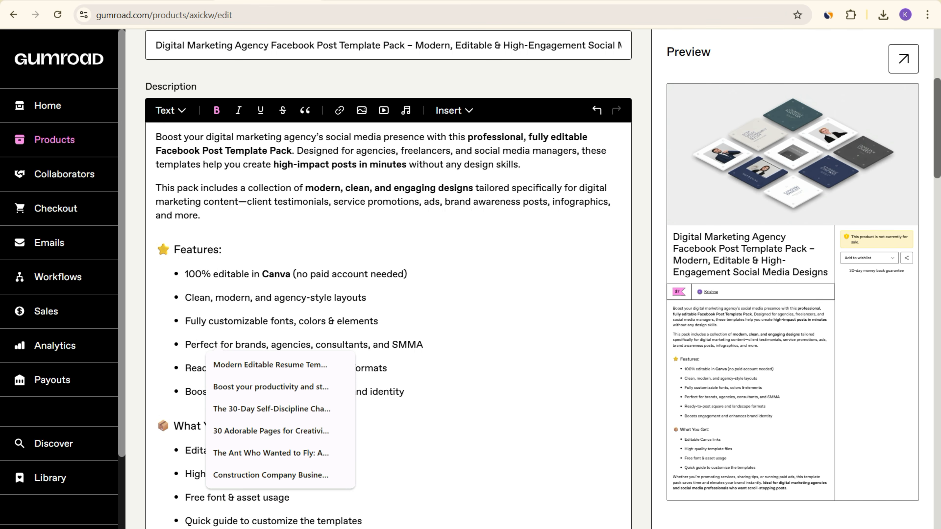
left_click_drag(155, 136, 293, 150)
key("ctrl+c")
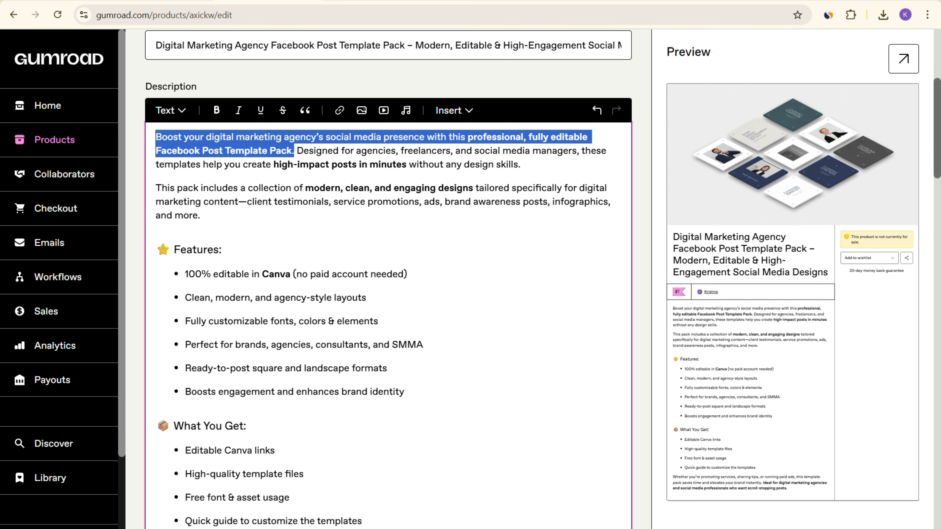
scroll(388, 279, "down", 12)
left_click(218, 269)
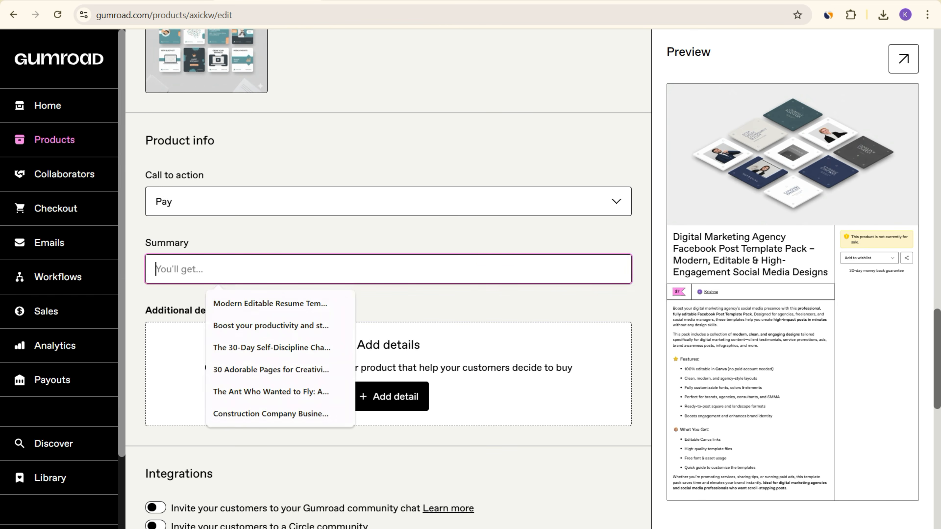
key("ctrl+v")
Review the remaining product settings, including integrations and pricing, and check the bundle suggestion and the completed listing fields.
scroll(388, 269, "down", 5)
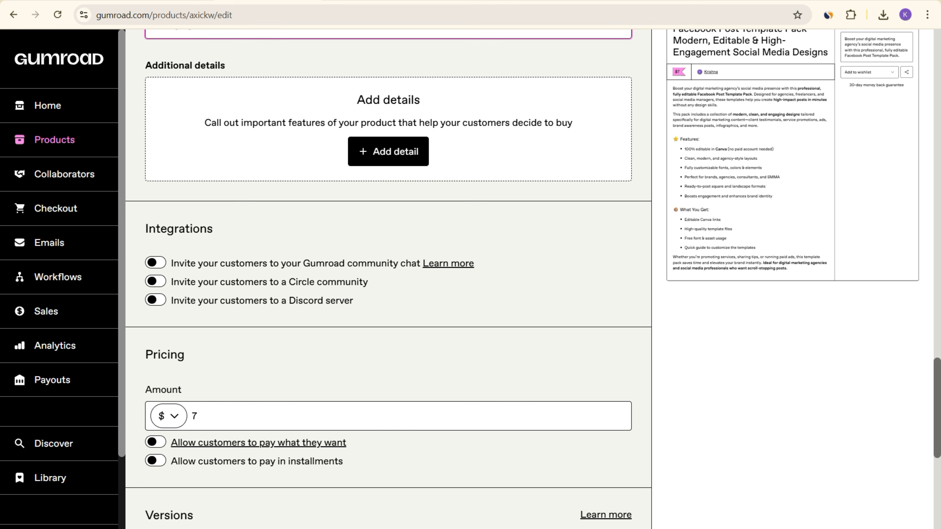
scroll(388, 278, "down", 8)
scroll(388, 278, "up", 20)
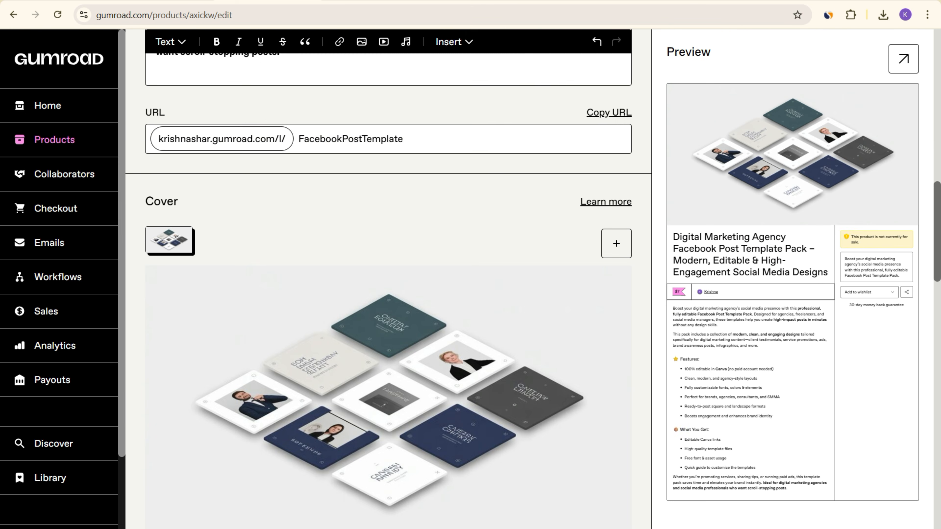
scroll(388, 278, "up", 2)
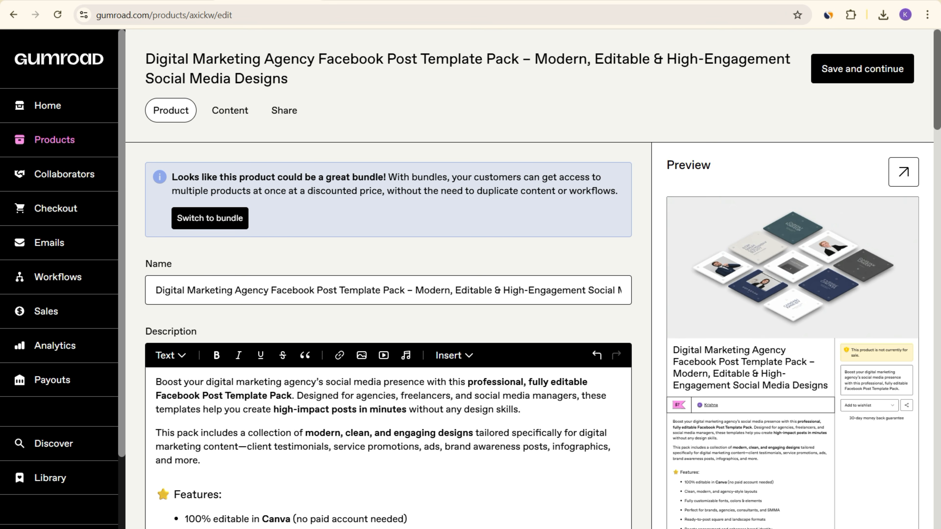
left_click_drag(383, 177, 178, 177)
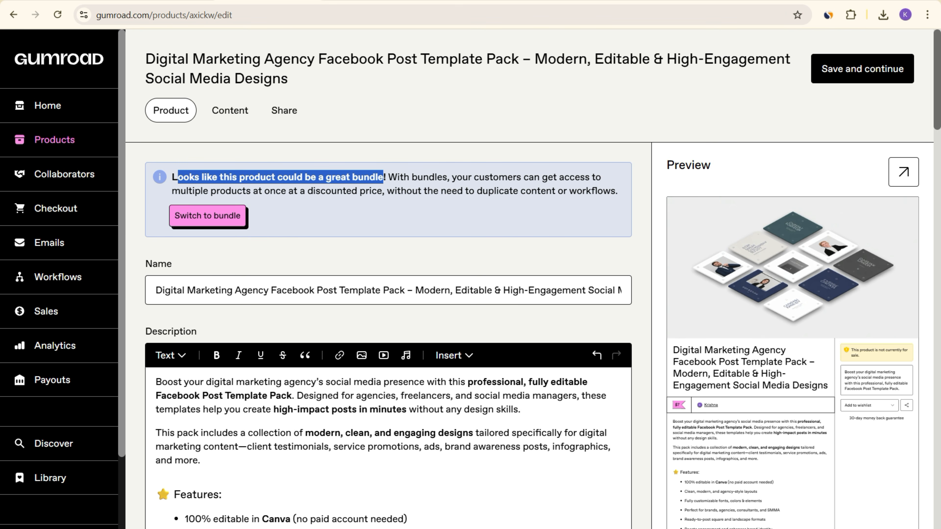
scroll(388, 278, "down", 5)
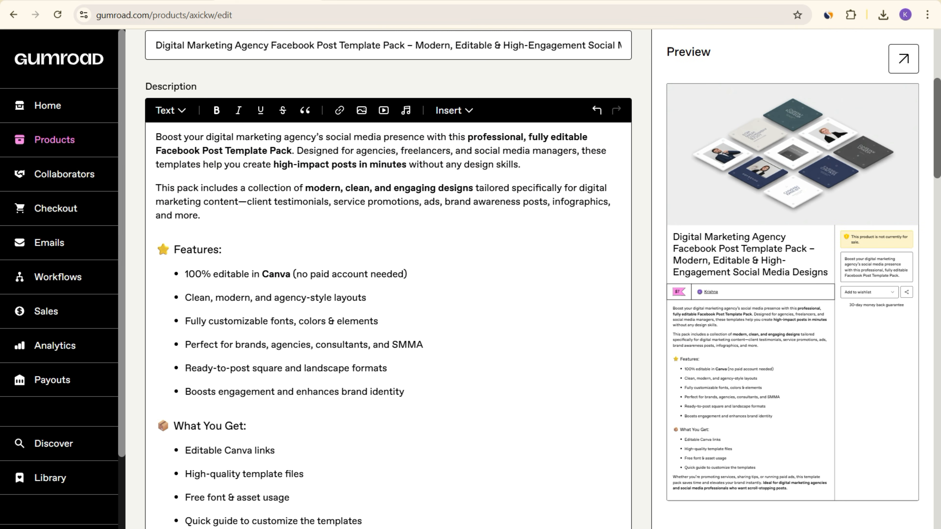
Check the listing's name, description and preview once more, and save the product to continue to its content.
scroll(388, 278, "up", 5)
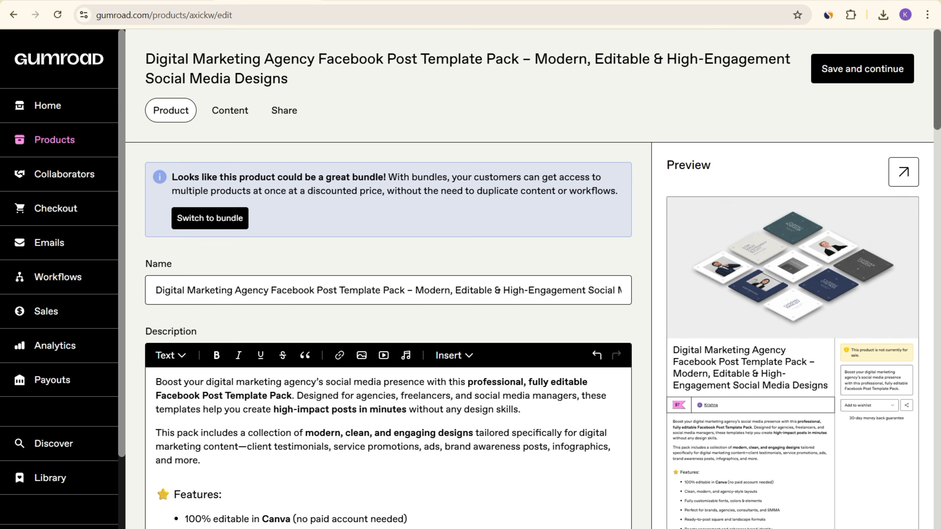
scroll(388, 278, "down", 5)
scroll(389, 278, "up", 5)
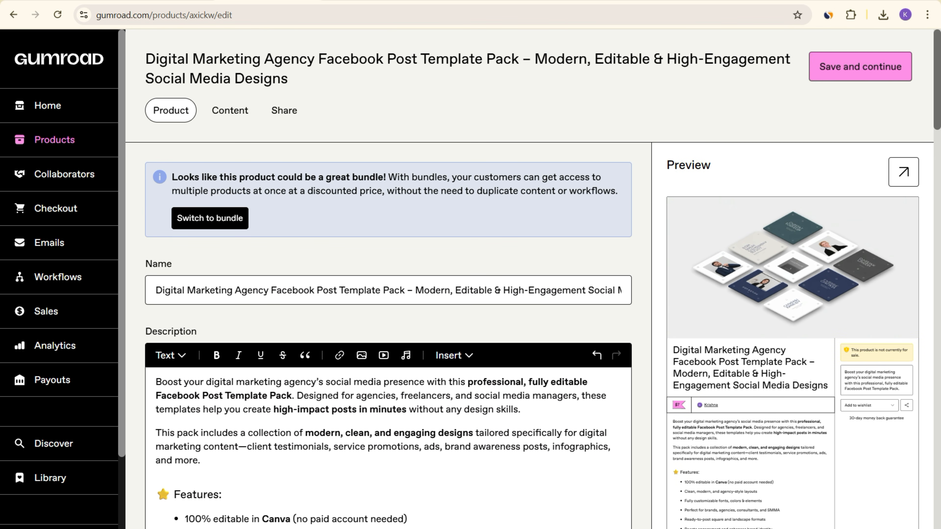
left_click(862, 69)
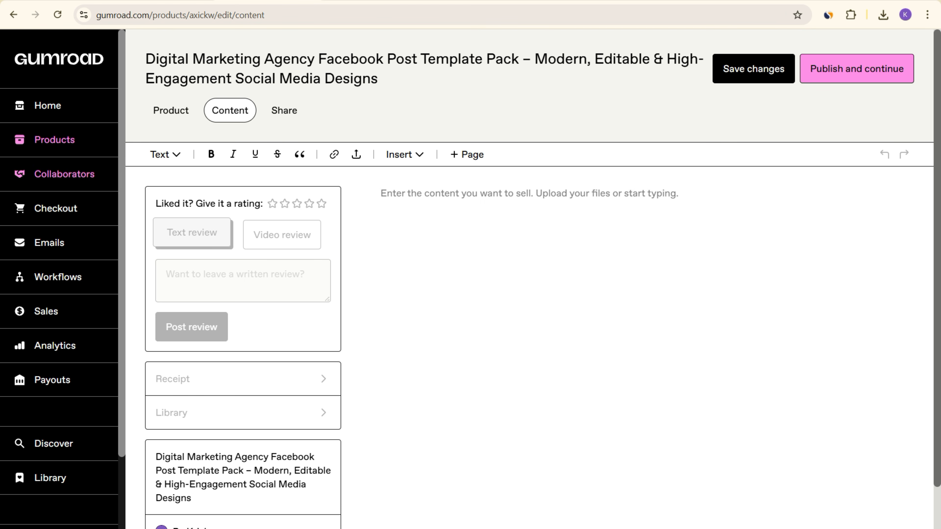
Add the header "Thank You for Buying This Facebook Post Template" to the product content.
left_click(165, 154)
left_click(178, 208)
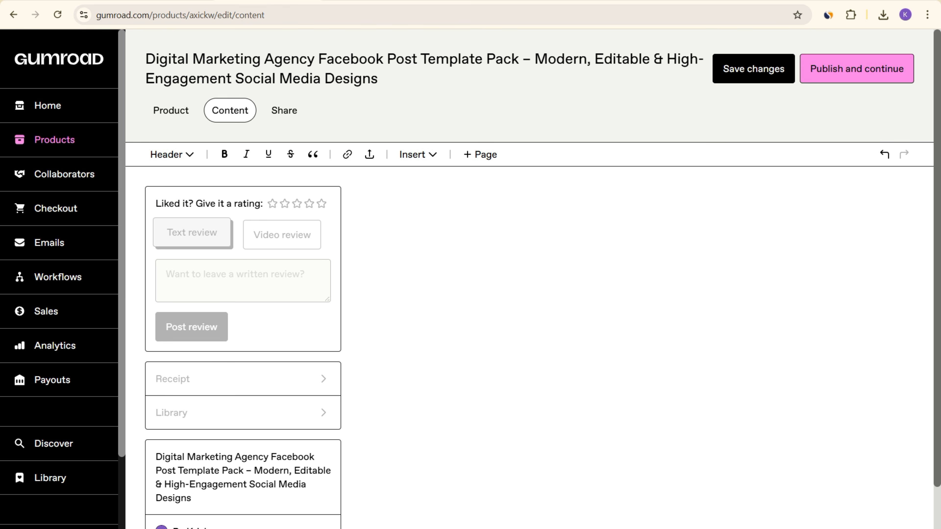
type("Thank ")
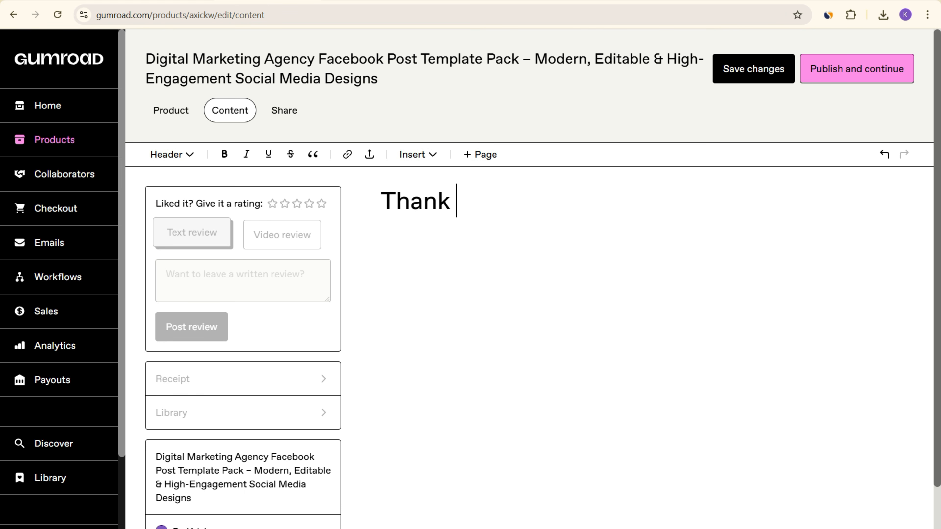
type("You for")
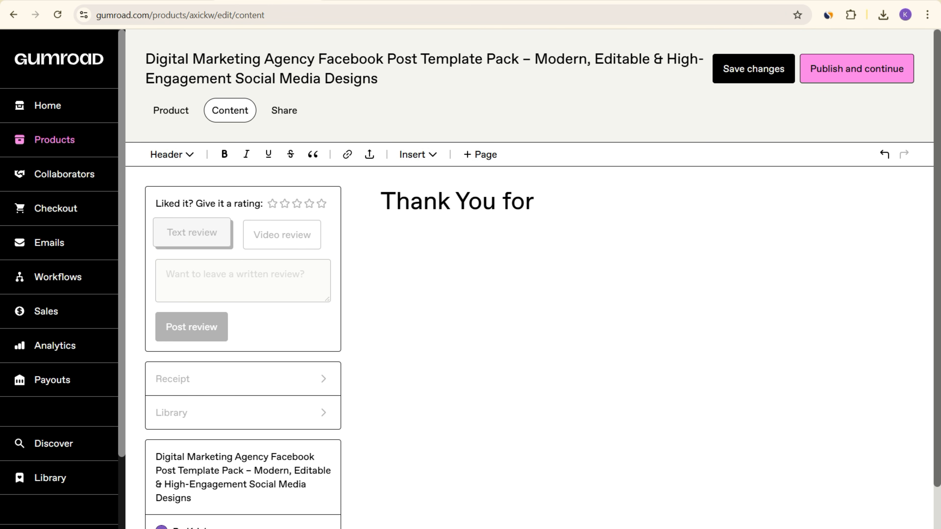
type(" Buying Th")
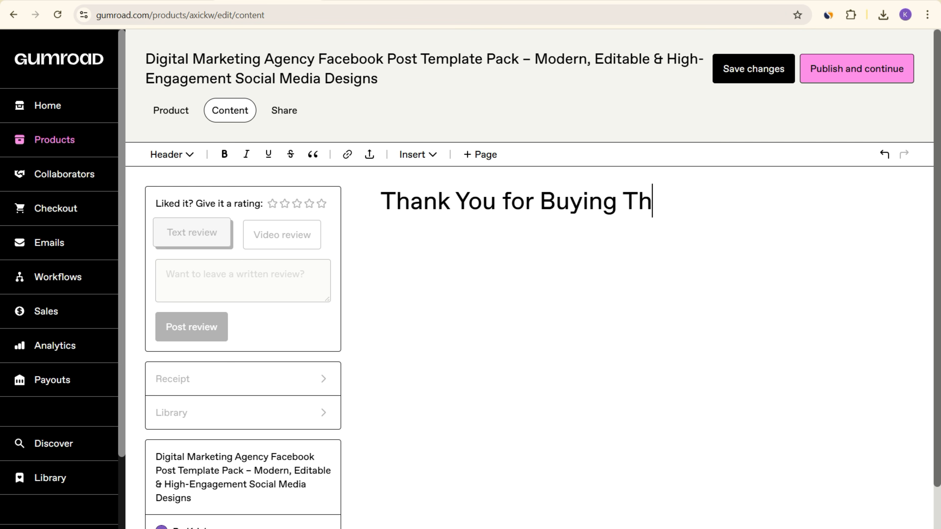
type("is Te")
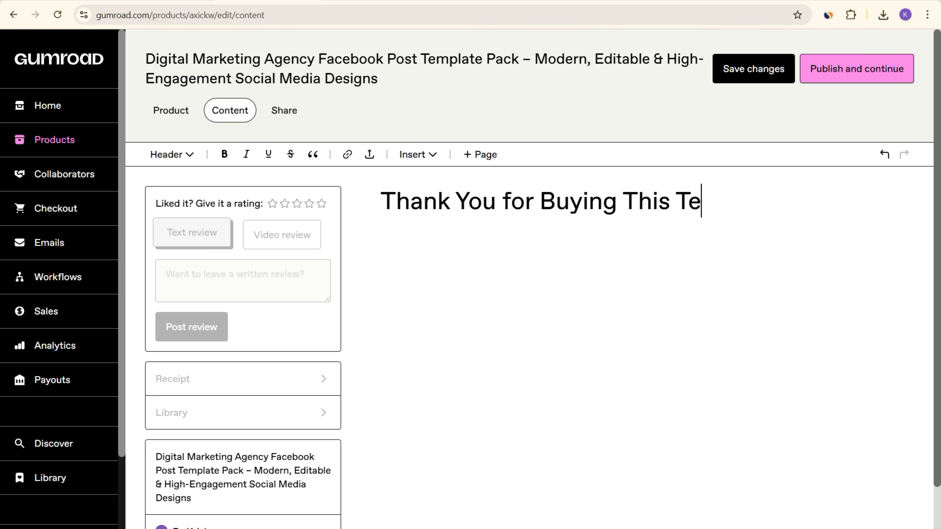
key("BackSpace")
key("BackSpace")
type("Facebook {p")
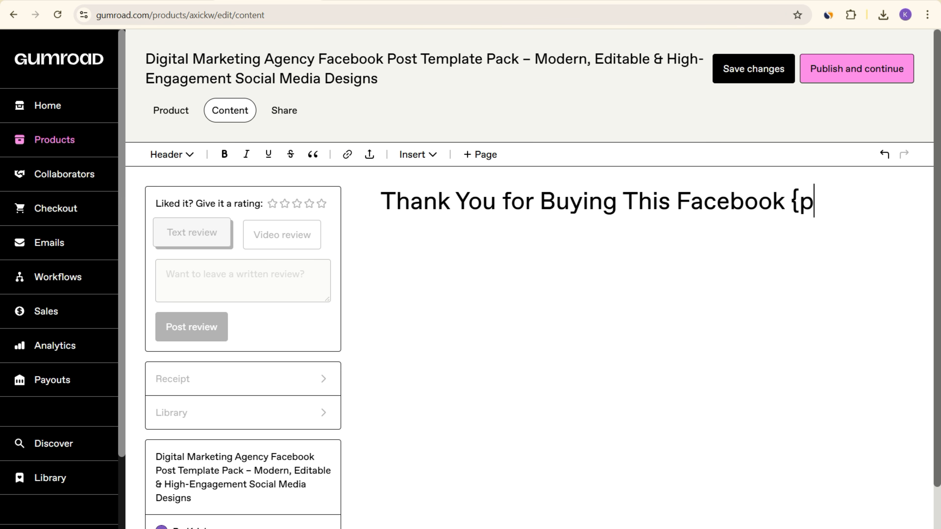
key("BackSpace")
key("BackSpace")
type("Post T")
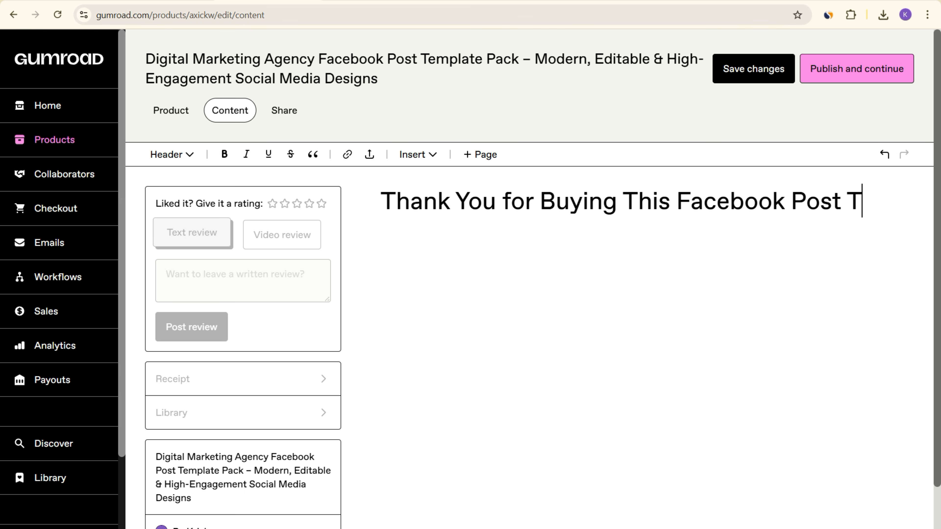
type("emplate")
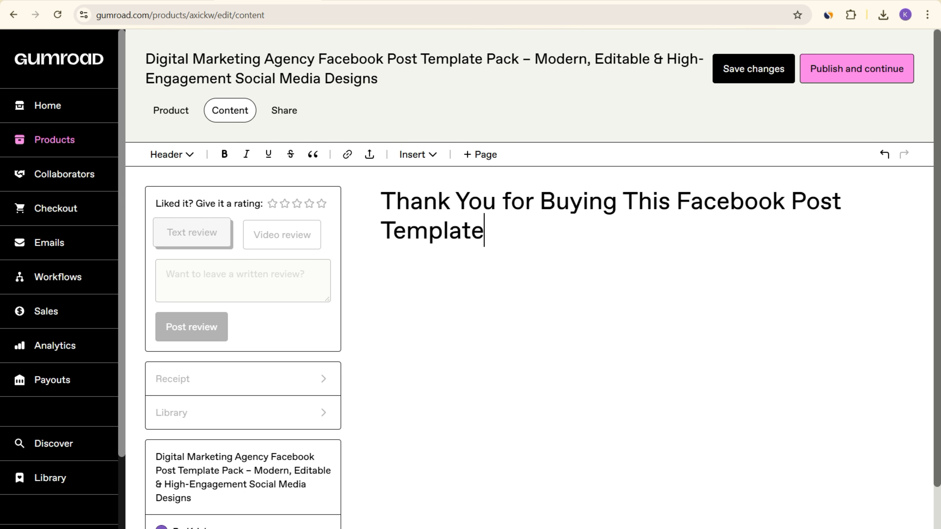
key("Return")
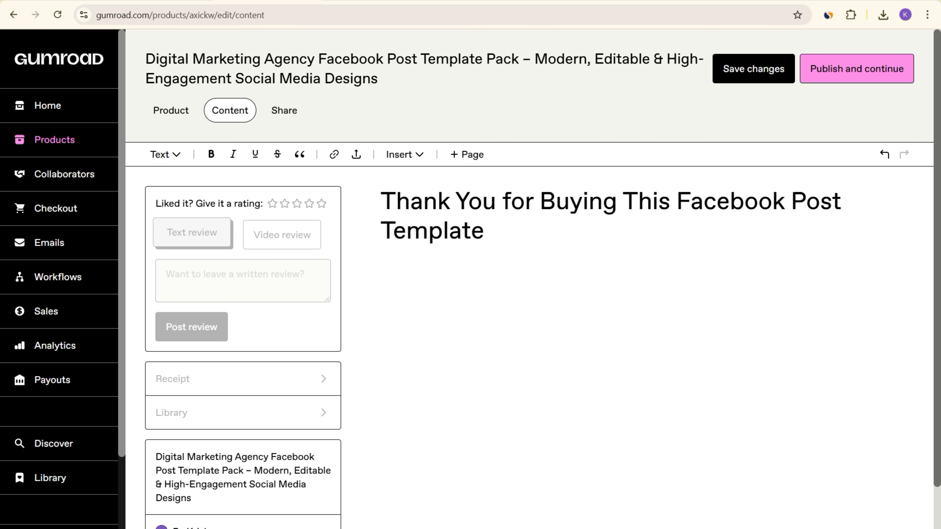
Write the line "Get Your Template Here" as normal text below the header.
type("Get Your template hERE")
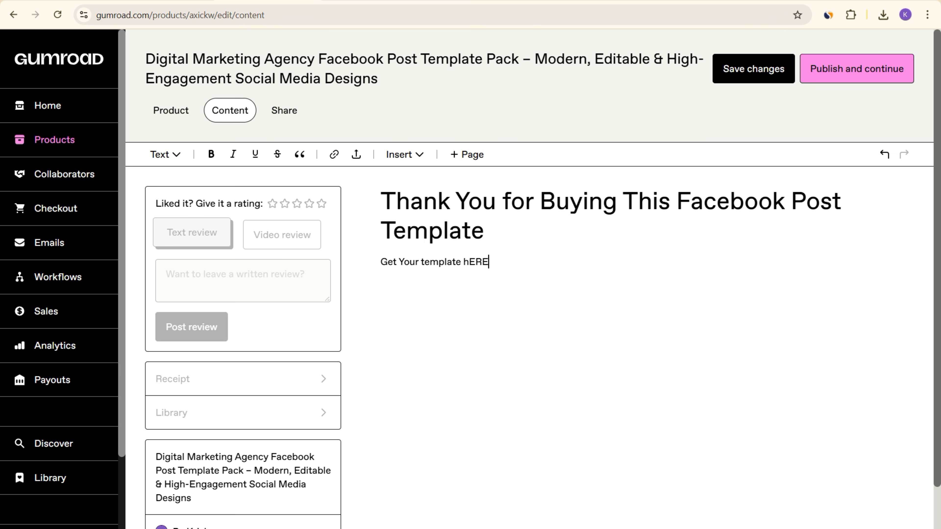
key("BackSpace")
key("BackSpace")
key("BackSpace")
key("BackSpace")
type("Here")
left_click_drag(420, 262, 425, 262)
type("T")
key("End")
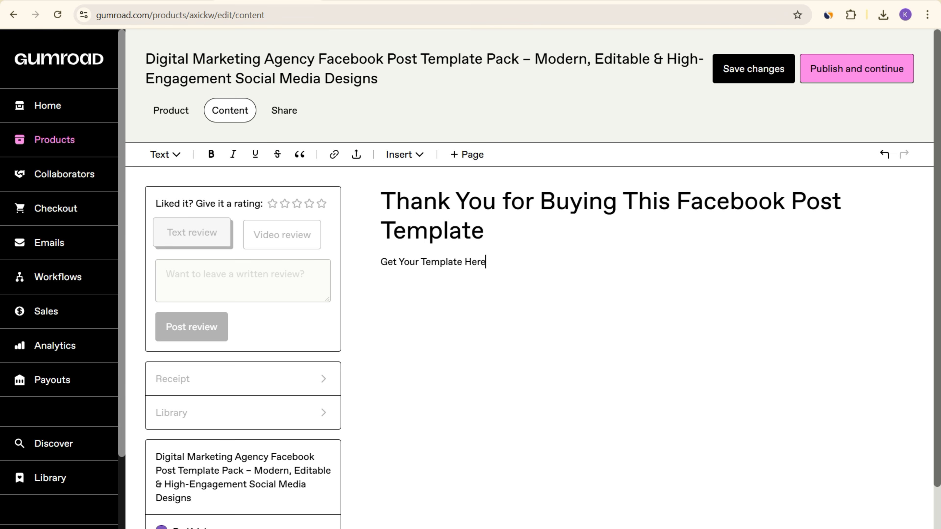
Select the "Get Your Template Here" line and copy the design's public template link from Canva.
key("shift+Home")
left_click_drag(485, 262, 381, 262)
key("ctrl+shift+Tab")
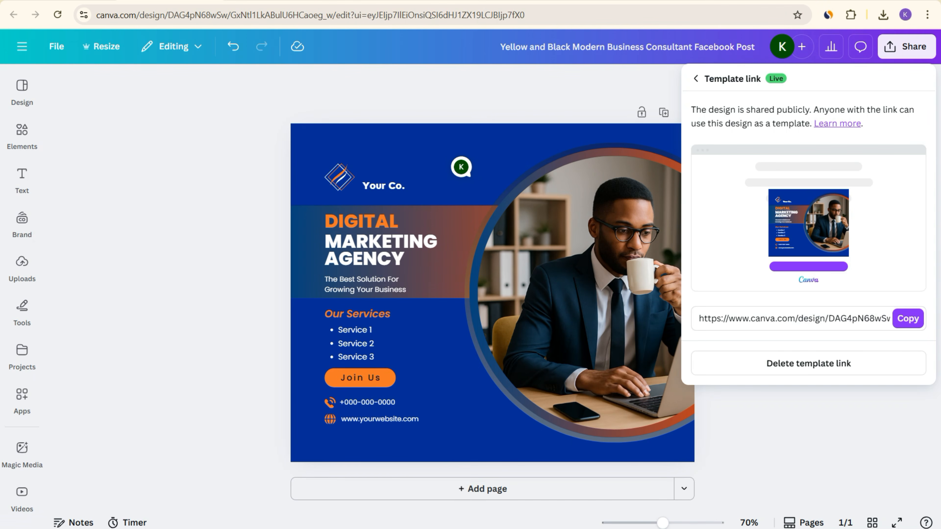
left_click(907, 318)
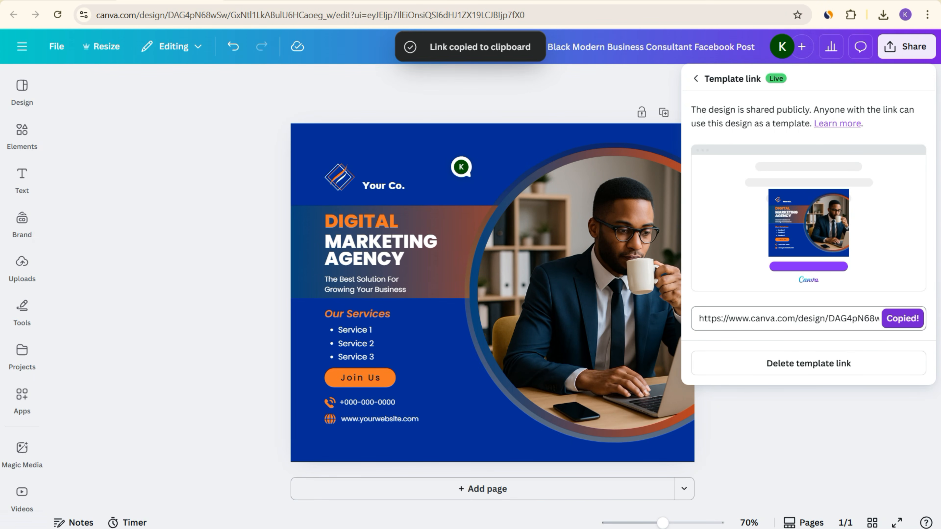
key("ctrl+Tab")
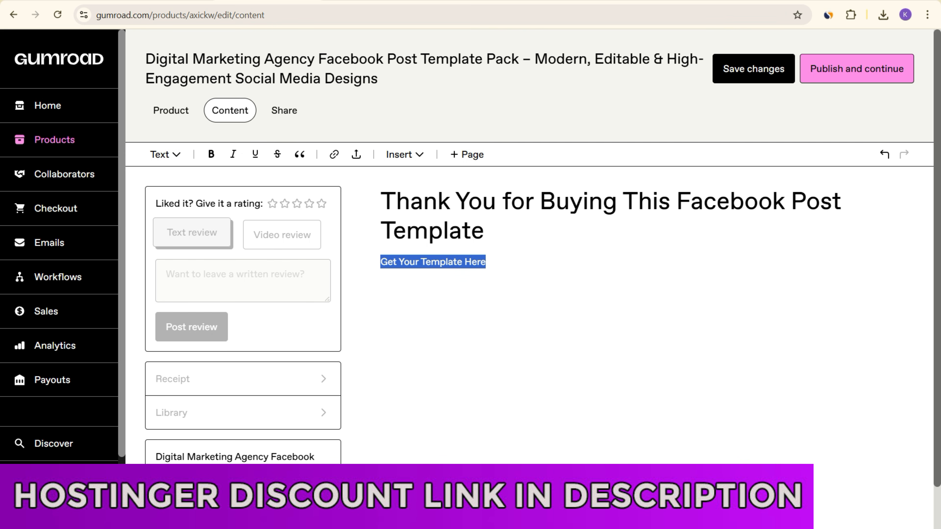
Link the "Get Your Template Here" text to the copied Canva template URL and save the content changes.
left_click(456, 262)
left_click_drag(380, 262, 486, 262)
left_click(334, 154)
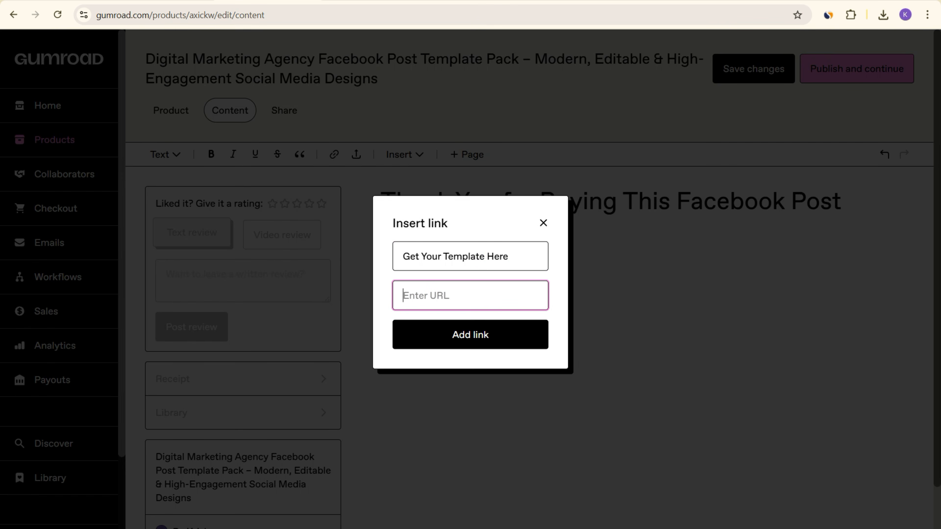
left_click_drag(403, 257, 509, 256)
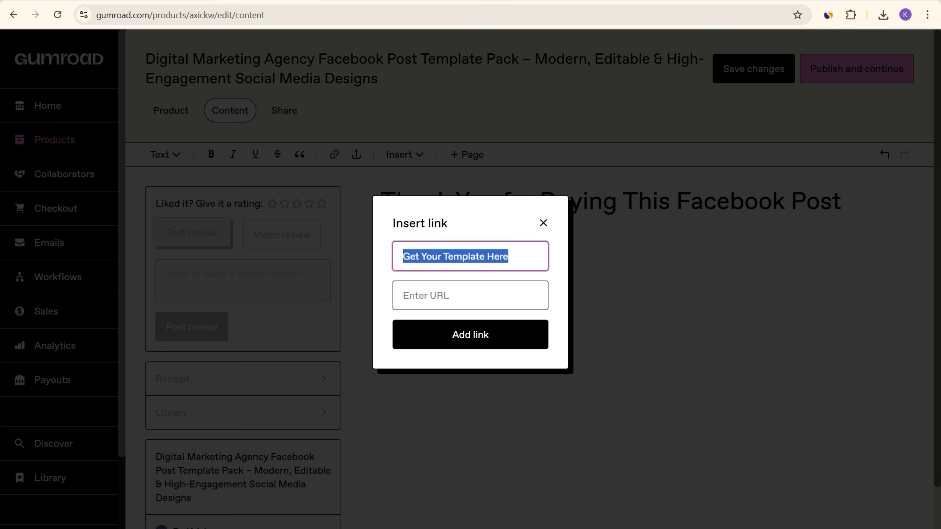
left_click(471, 299)
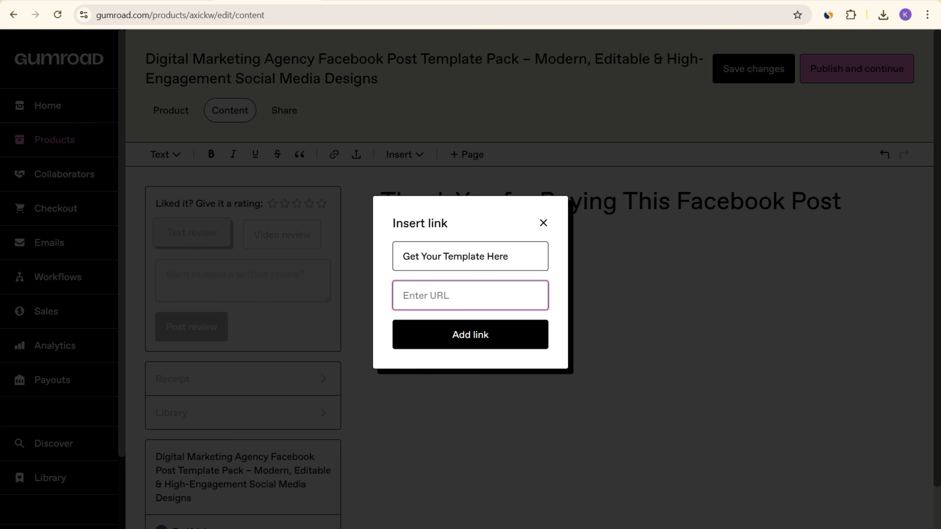
right_click(471, 300)
left_click(492, 161)
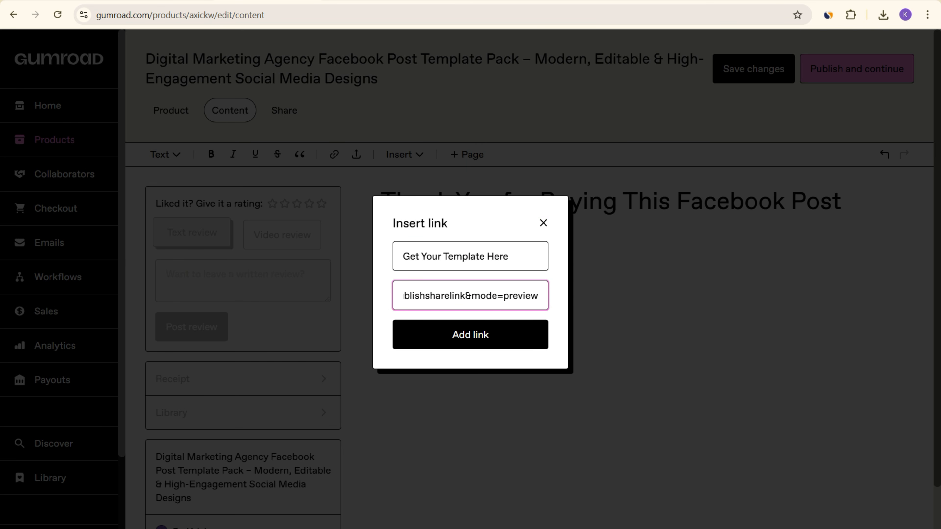
left_click(467, 332)
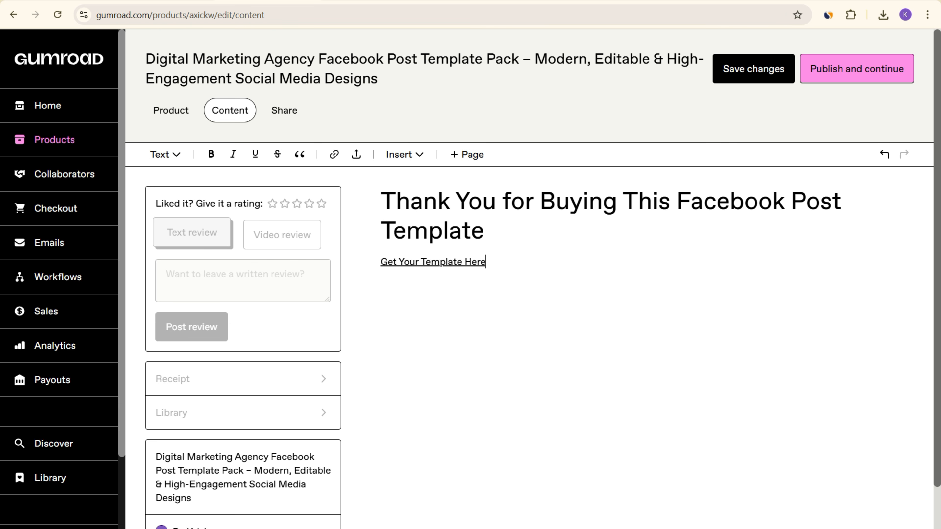
left_click(450, 200)
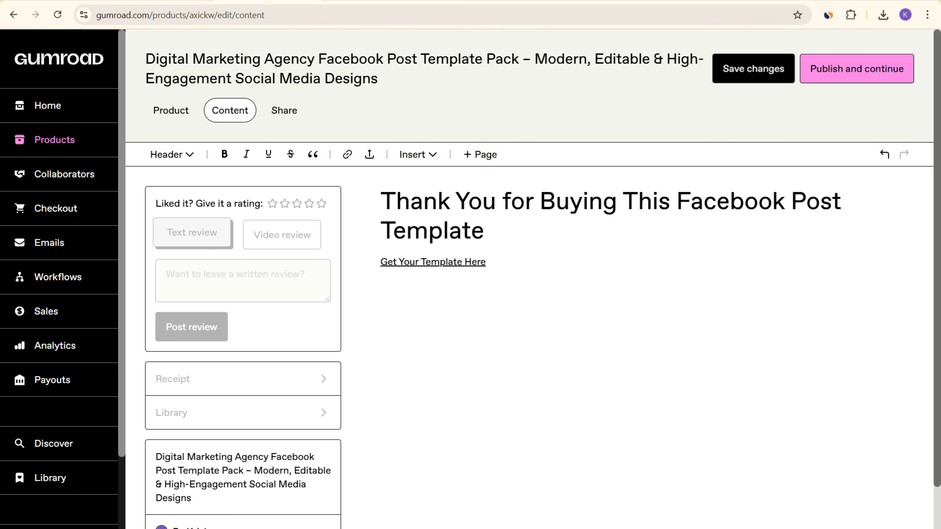
left_click(754, 69)
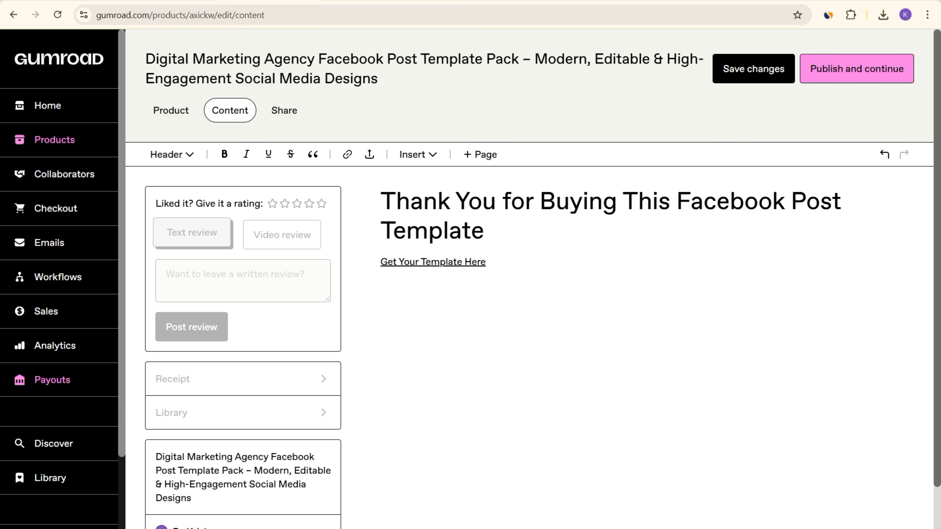
Review the payout settings, including the payout schedule, minimum threshold, bank account fields and personal details required.
left_click(52, 379)
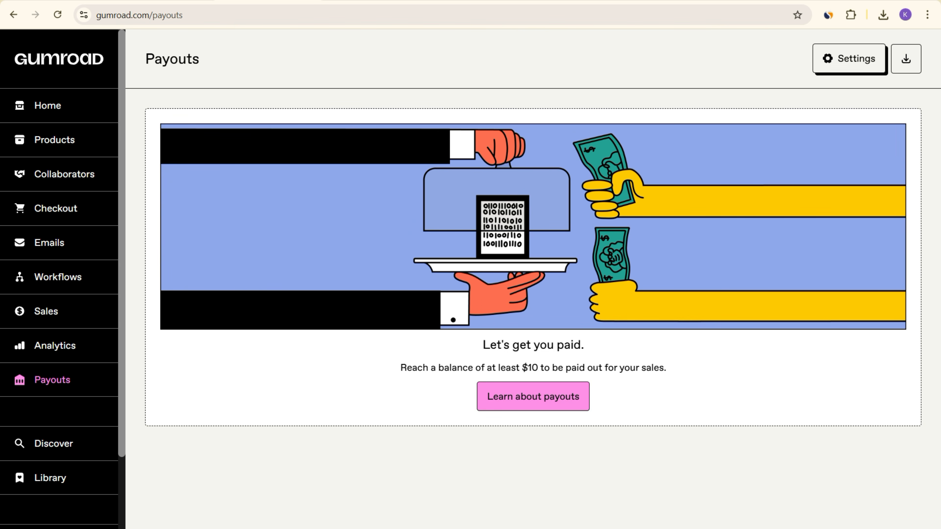
left_click(849, 59)
scroll(533, 278, "down", 15)
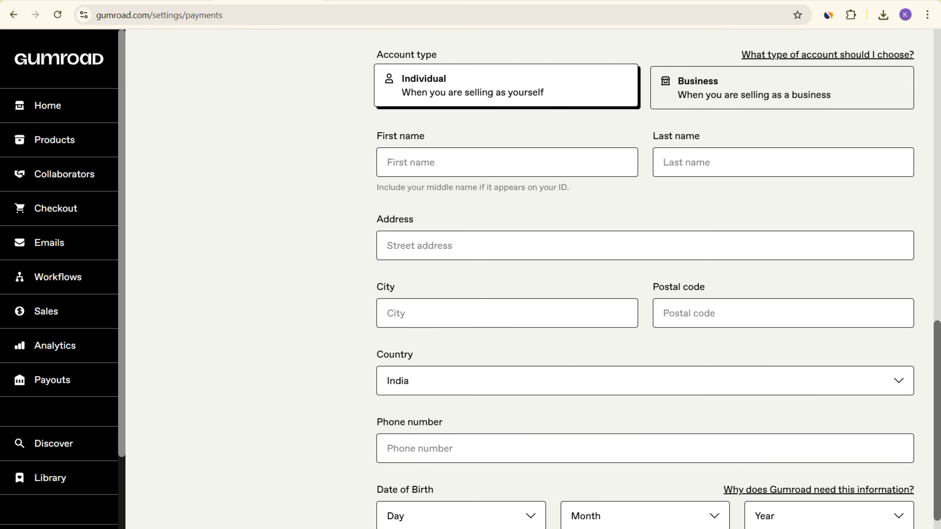
scroll(534, 278, "down", 10)
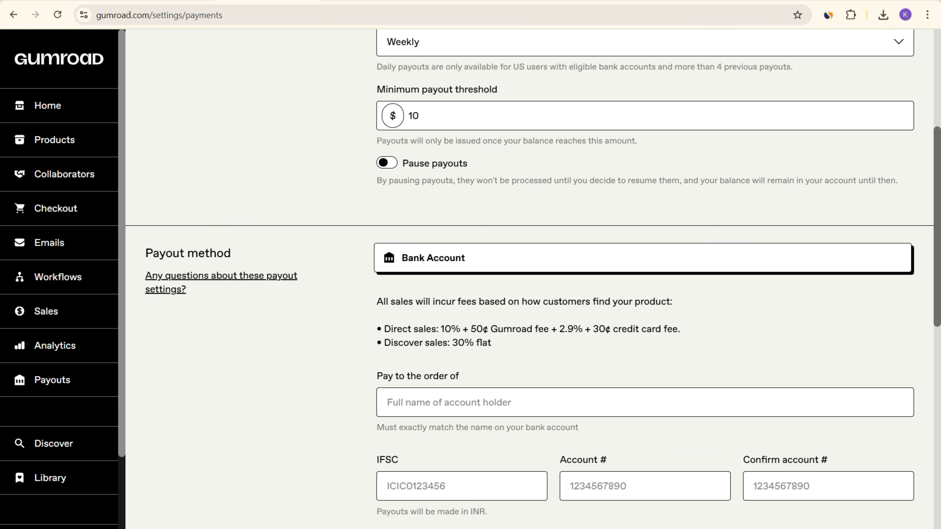
scroll(533, 278, "up", 6)
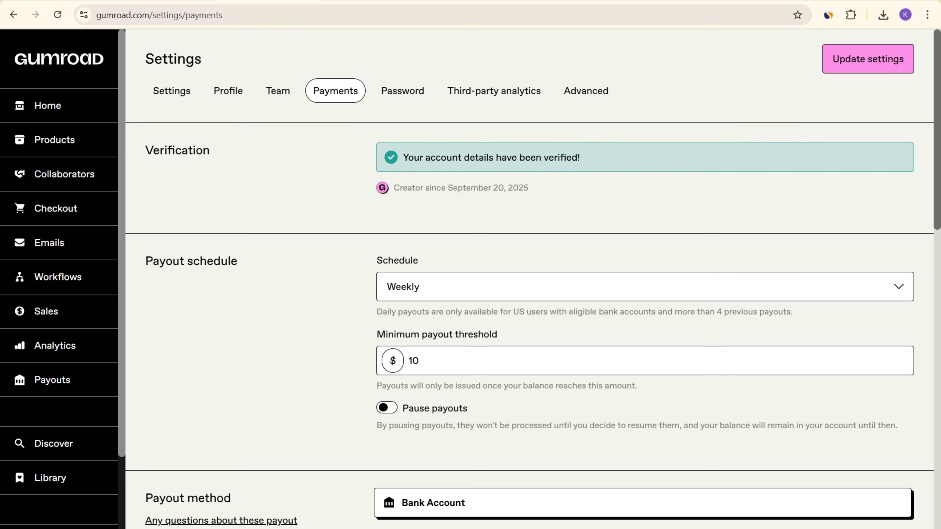
scroll(534, 278, "down", 15)
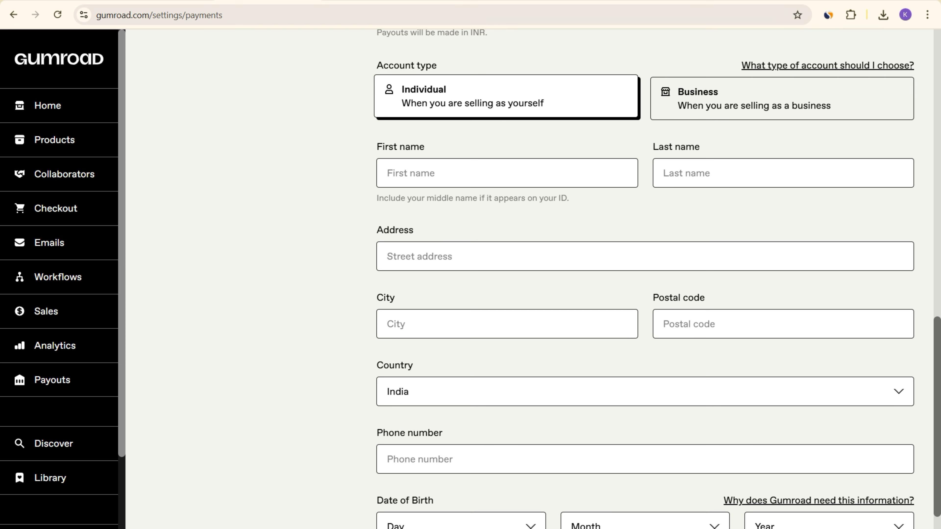
scroll(645, 277, "down", 1)
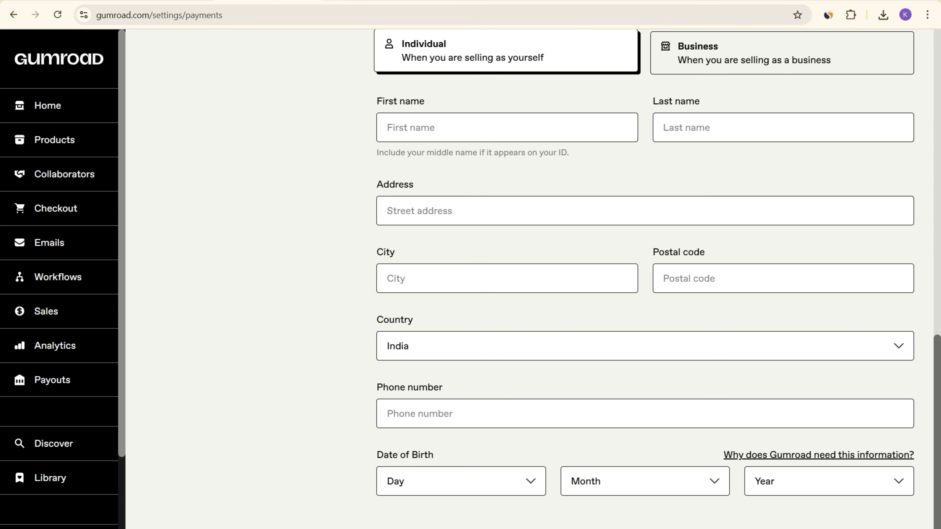
Go to the products list and check the entry for the Digital Marketing Agency Facebook Post Template Pack.
left_click(54, 140)
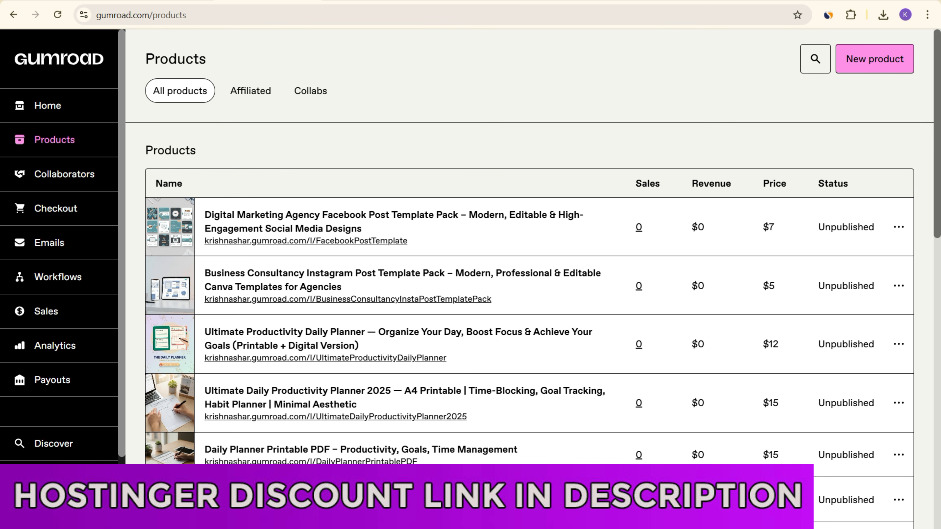
left_click_drag(204, 215, 350, 229)
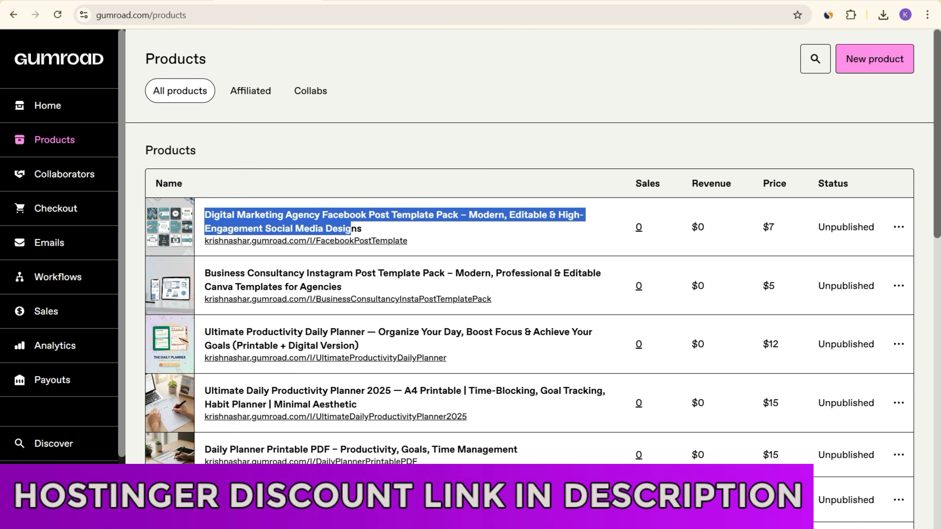
scroll(530, 247, "down", 8)
scroll(530, 247, "up", 8)
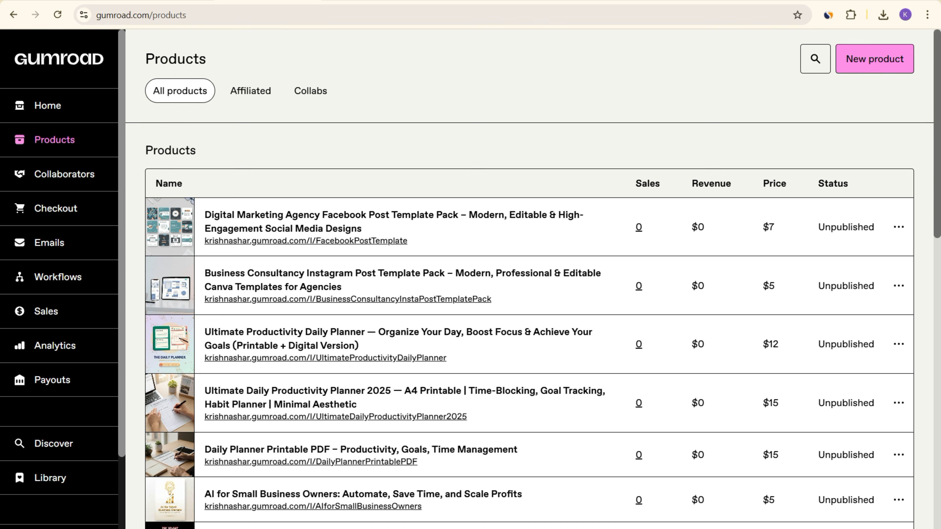
Switch to the Discount.txt file in Notepad and place the cursor at the end of Discount Link 1.
mouse_move(661, 528)
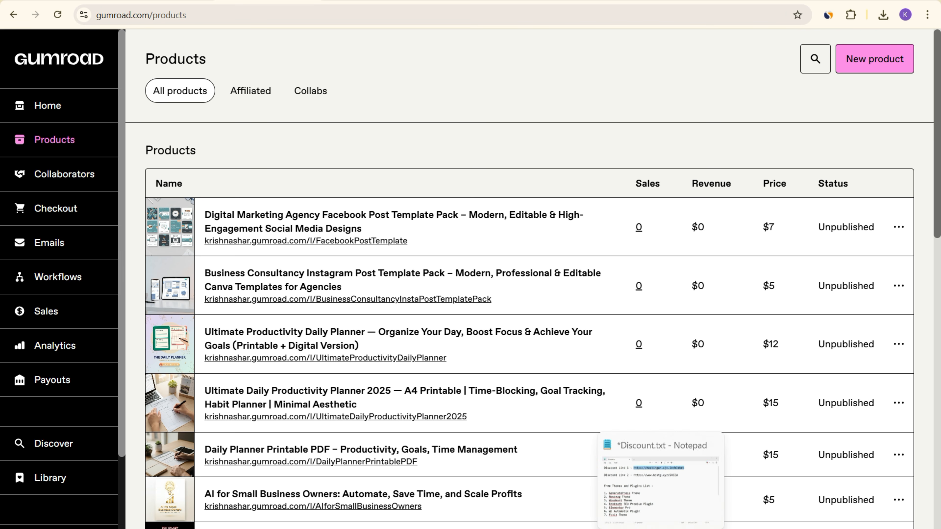
left_click(660, 486)
left_click(572, 120)
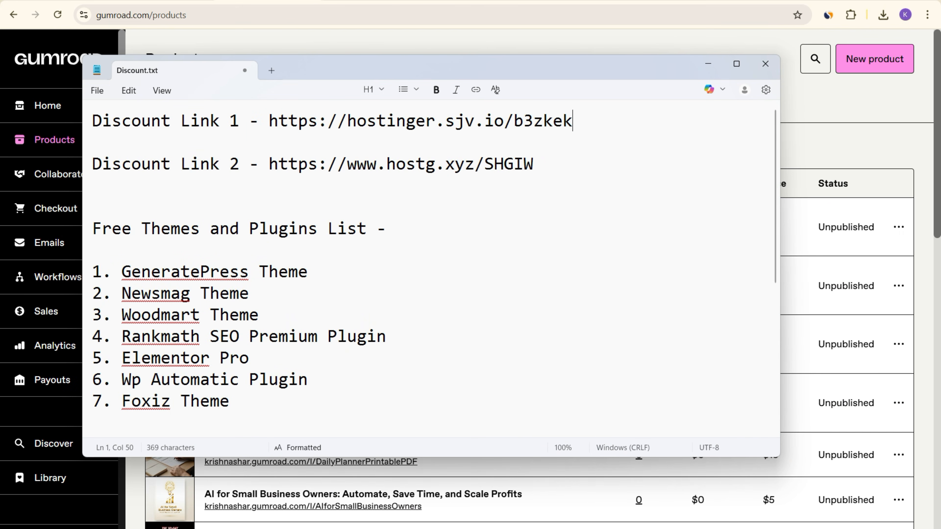
Select the Hostinger URL of Discount Link 1 in the Discount.txt file.
left_click_drag(269, 120, 573, 121)
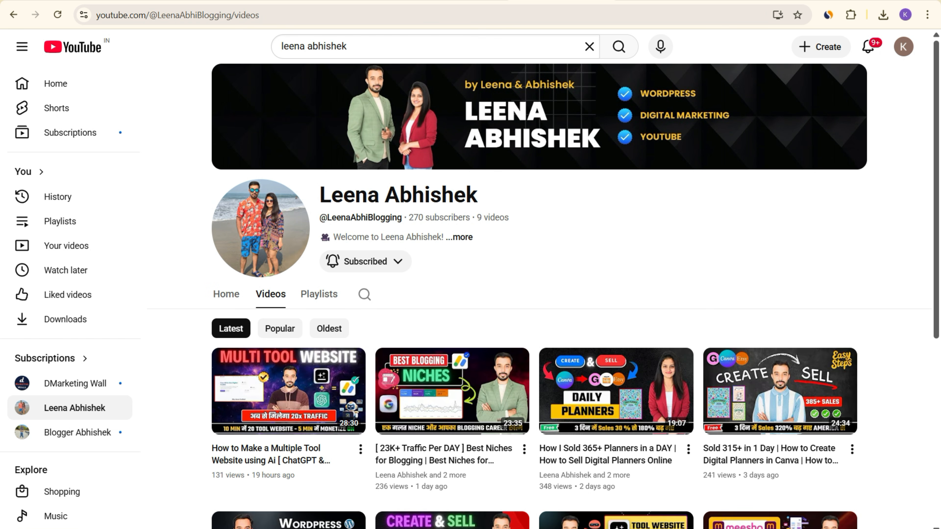
Look through the uploaded videos on the blogging YouTube channel's page and highlight the channel name in its header.
scroll(237, 398, "down", 8)
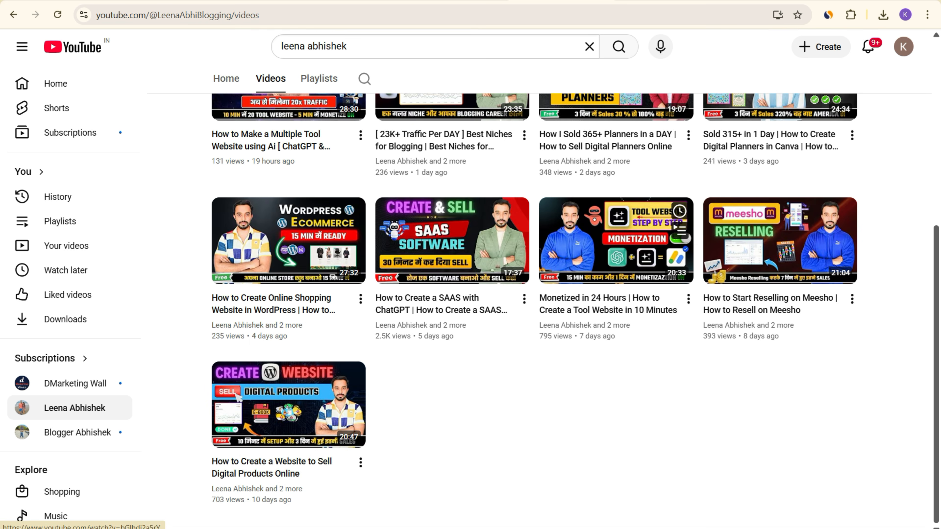
scroll(237, 398, "up", 8)
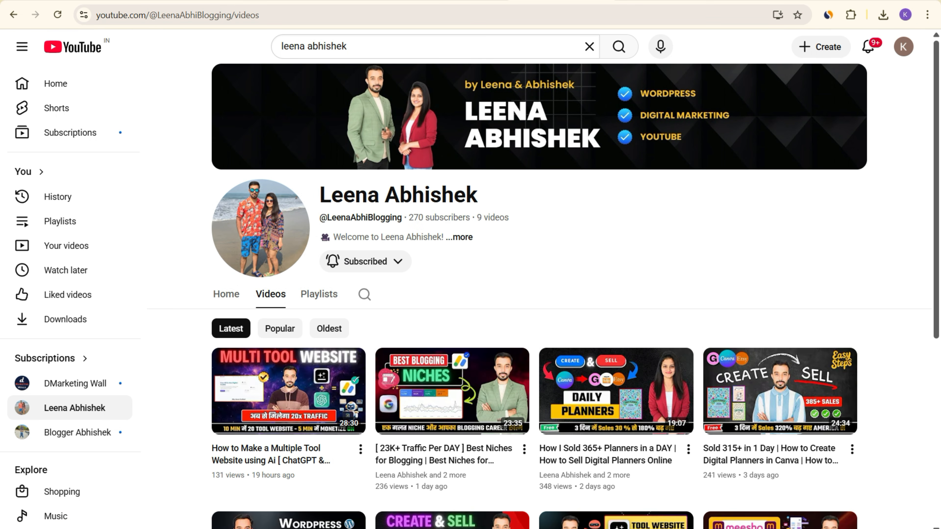
triple_click(414, 195)
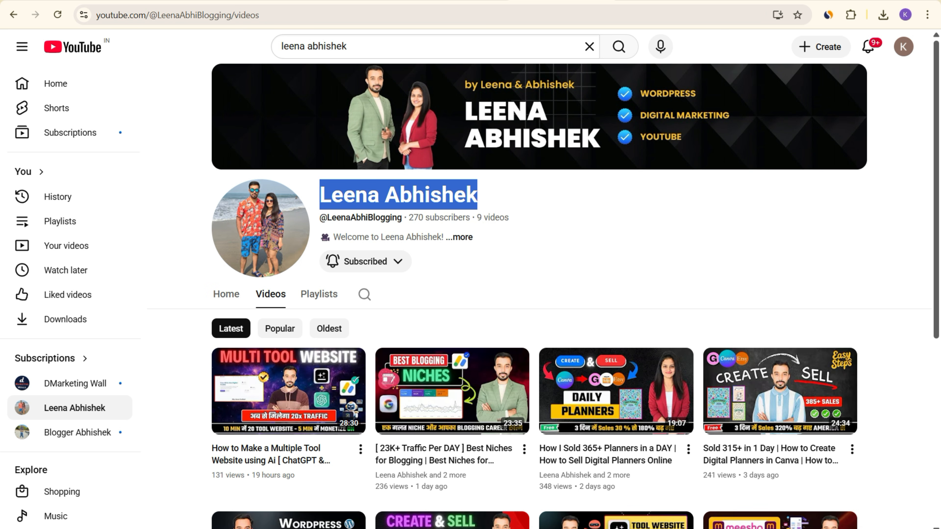
scroll(289, 404, "down", 8)
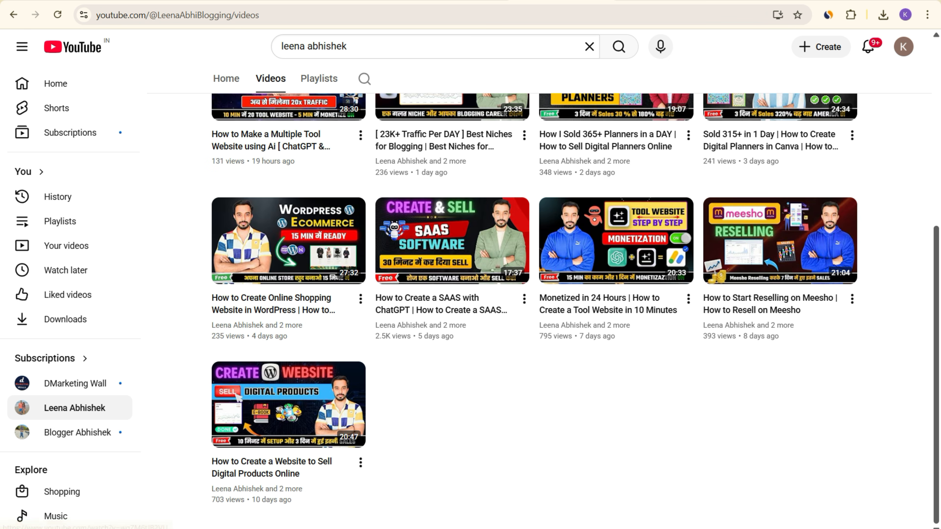
scroll(289, 404, "up", 6)
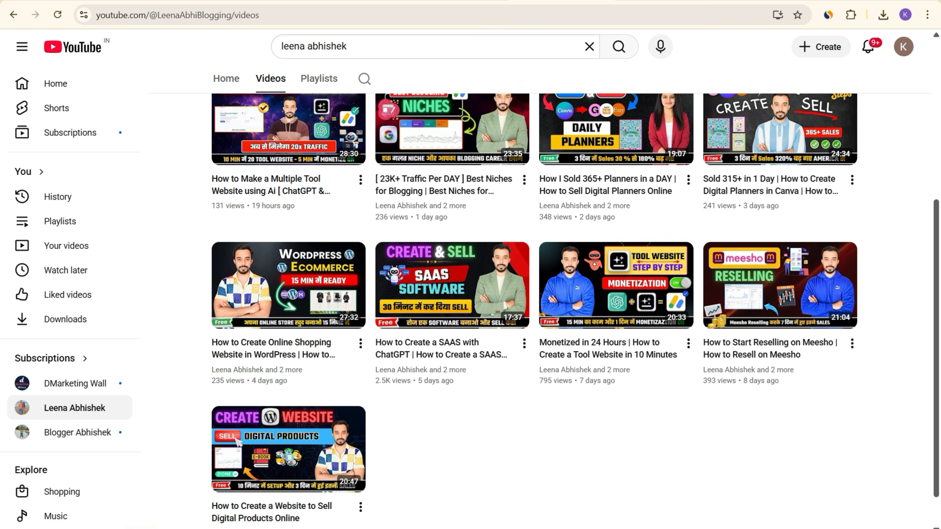
scroll(289, 404, "down", 6)
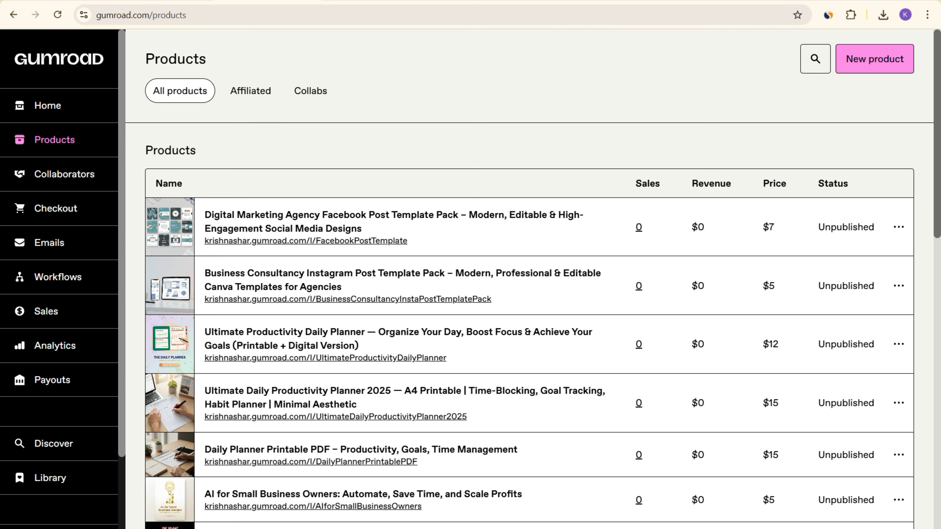
Switch from the Gumroad products list back to the YouTube channel page and clear the highlight on the channel name.
left_click(561, 1)
scroll(540, 296, "up", 5)
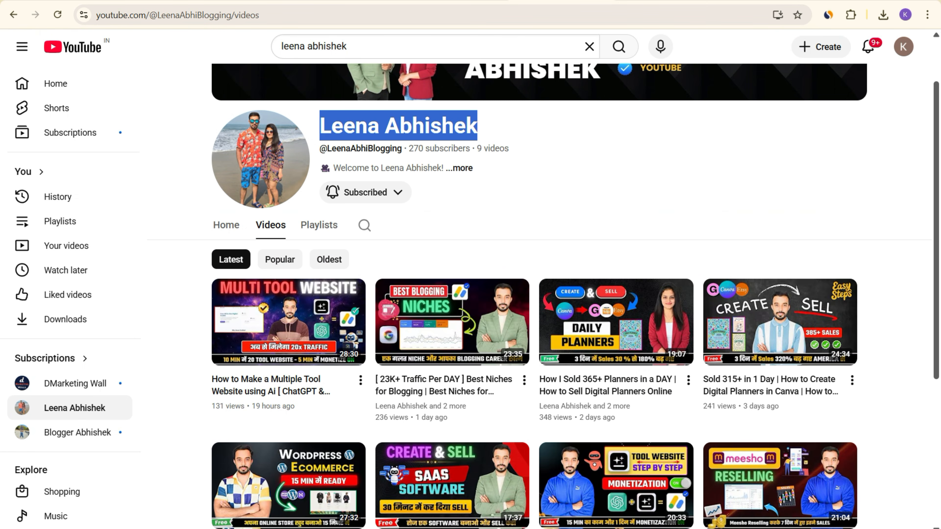
left_click(398, 125)
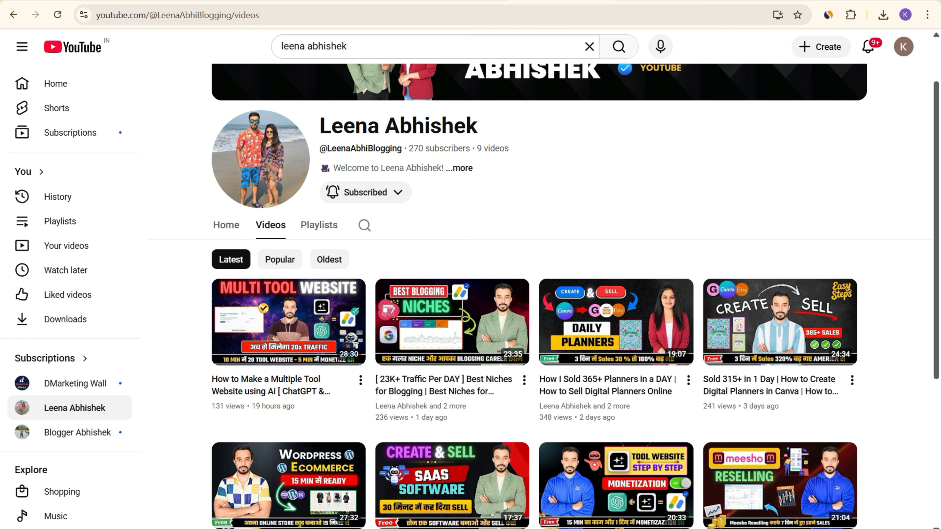